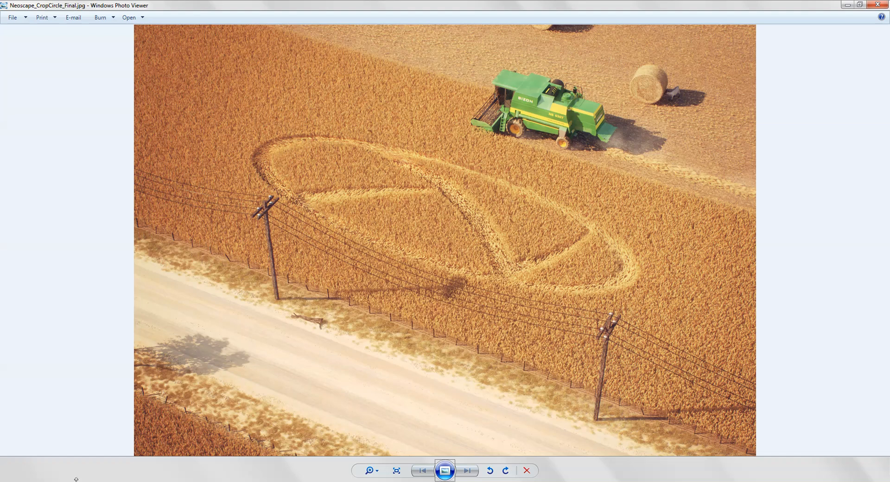
# Switch between the open windows and view the full Neoscape_CropCircle_Final.jpg render in Windows Photo Viewer
pyautogui.hotkey('alt', 'Tab')
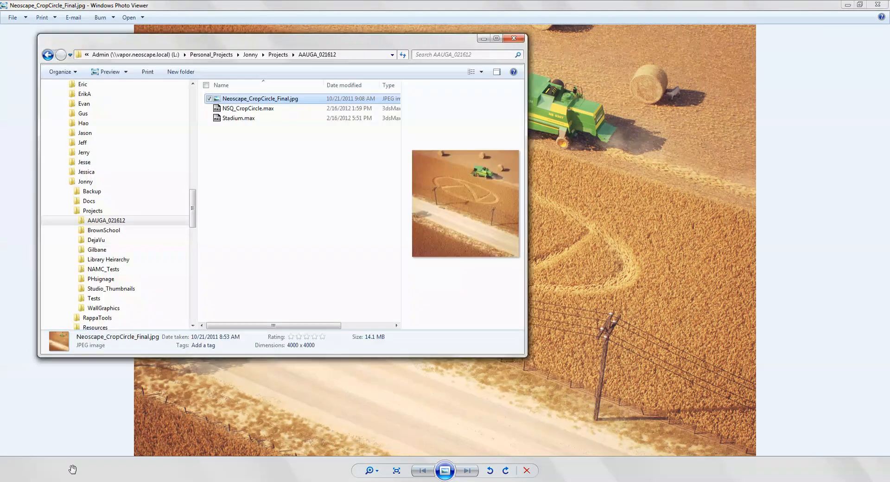
pyautogui.hotkey('alt', 'Tab')
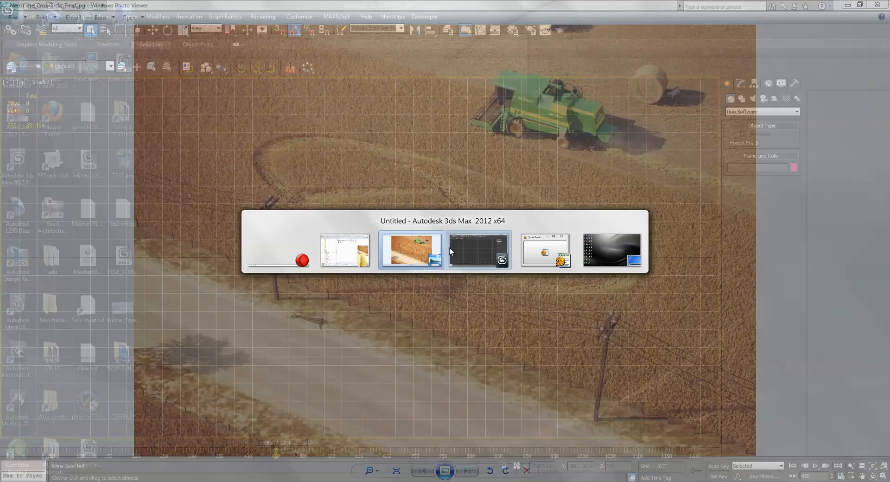
pyautogui.click(478, 243)
pyautogui.hotkey('alt', 'Tab')
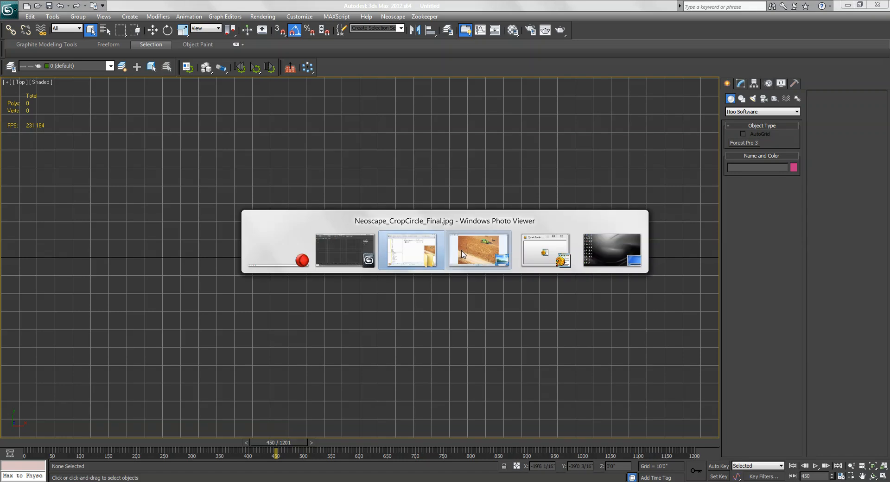
pyautogui.click(462, 254)
pyautogui.scroll(-2, 486, 248)
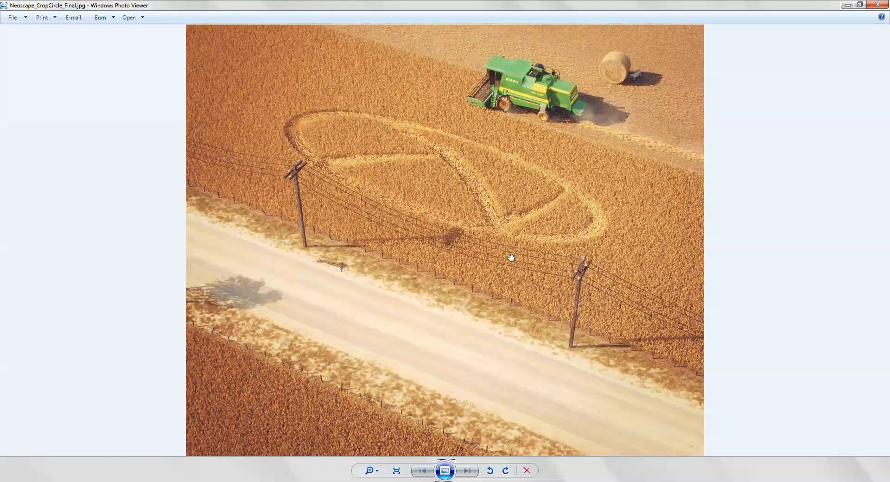
pyautogui.scroll(-1, 510, 273)
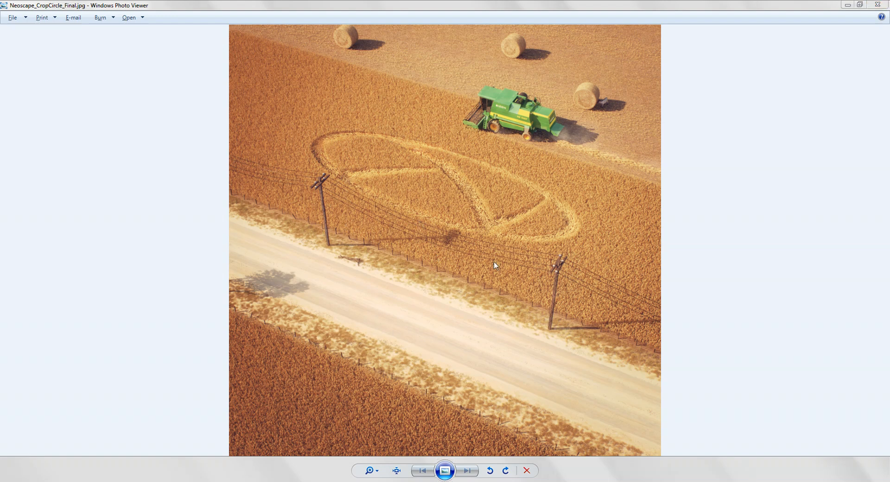
# Switch to 3ds Max, open the NSQ_CropCircle.max scene from the project folder and adopt the file's unit scale
pyautogui.hotkey('alt', 'Tab')
pyautogui.click(416, 251)
pyautogui.click(10, 11)
pyautogui.click(33, 70)
pyautogui.click(88, 38)
pyautogui.click(88, 122)
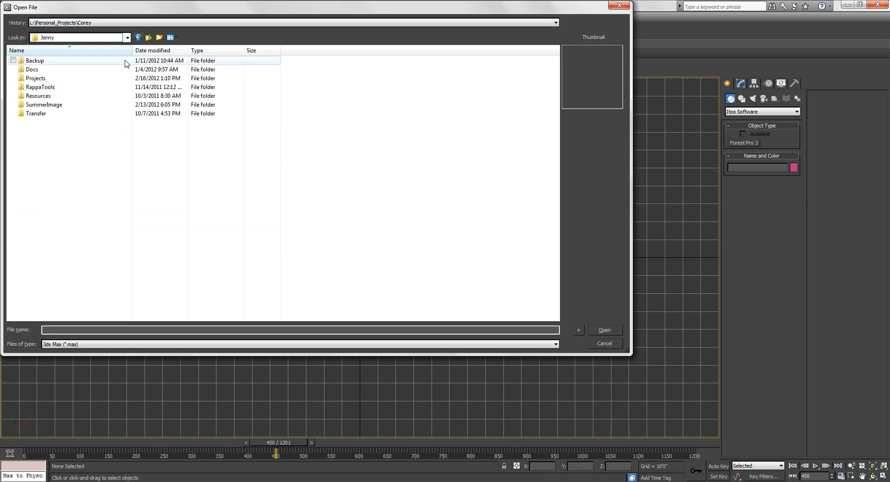
pyautogui.doubleClick(77, 60)
pyautogui.doubleClick(72, 69)
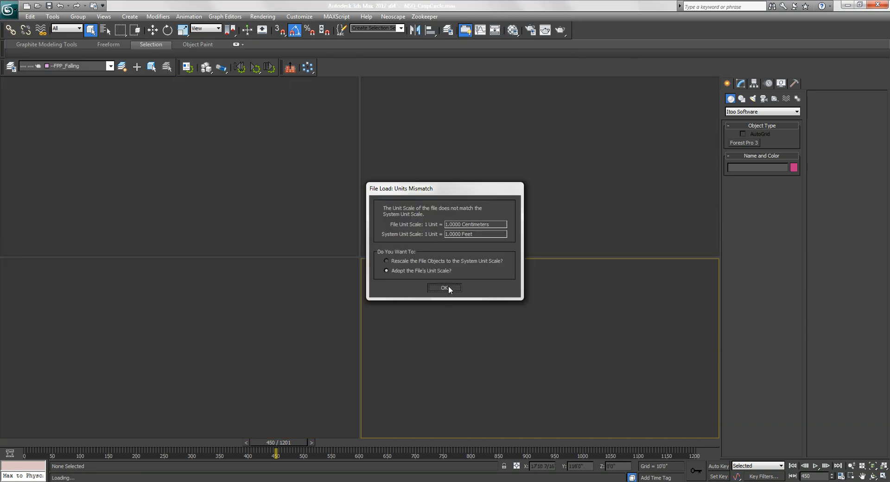
pyautogui.click(448, 288)
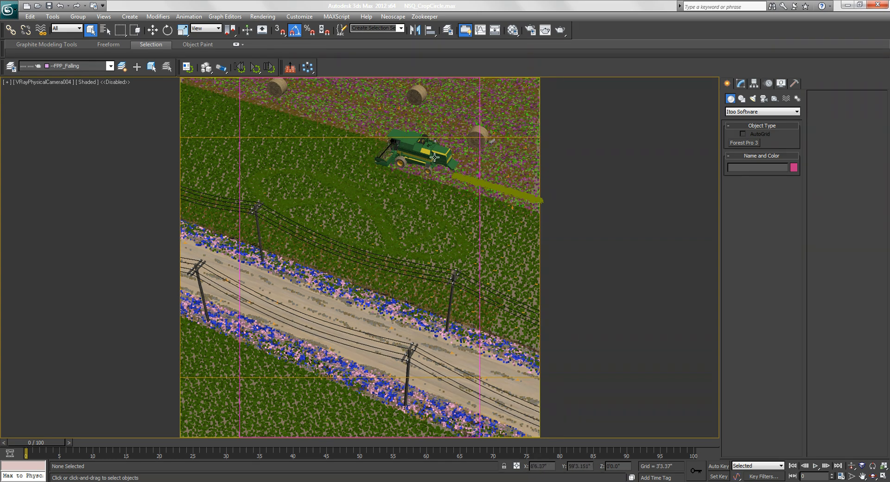
# Open the layer manager, place it beside the camera view and make it narrower and taller to list all layers
pyautogui.click(447, 32)
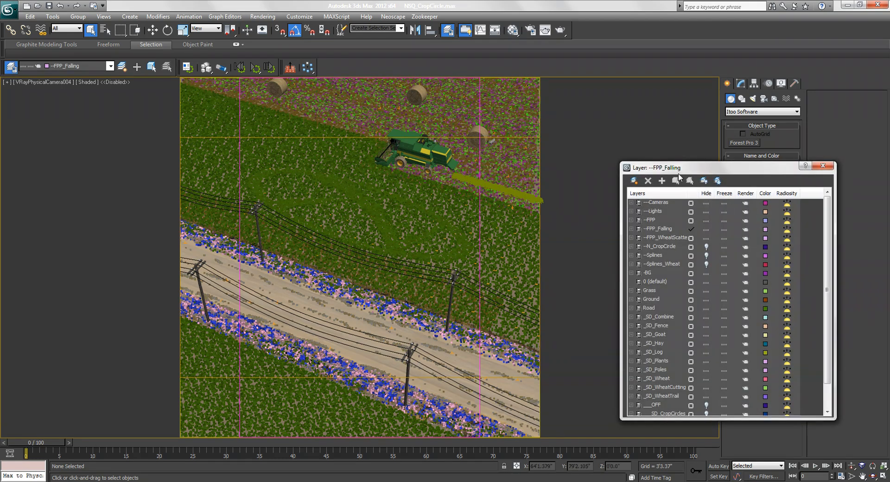
pyautogui.moveTo(673, 172); pyautogui.dragTo(77, 64)
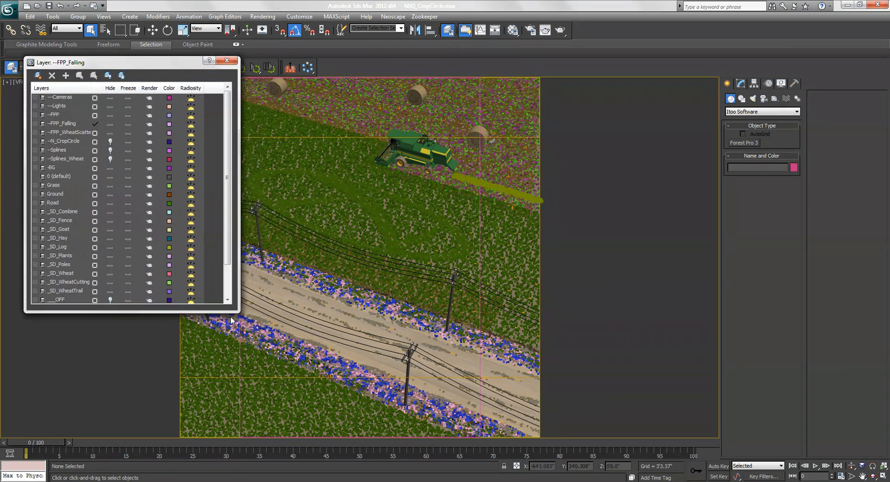
pyautogui.moveTo(237, 311); pyautogui.dragTo(152, 384)
pyautogui.click(75, 292)
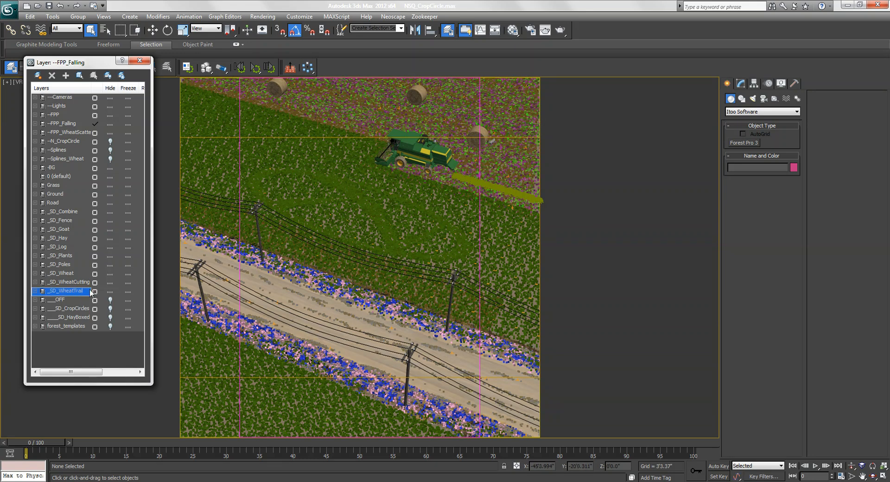
# Leave the maximized camera view, change another viewport to an orthographic view and maximize it
pyautogui.hotkey('alt', 'w')
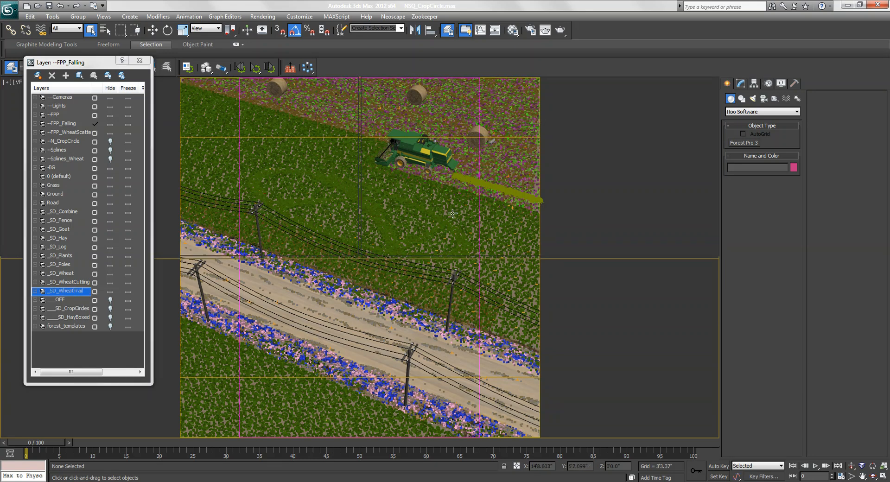
pyautogui.click(629, 199)
pyautogui.press('u')
pyautogui.click(629, 218)
pyautogui.click(313, 117)
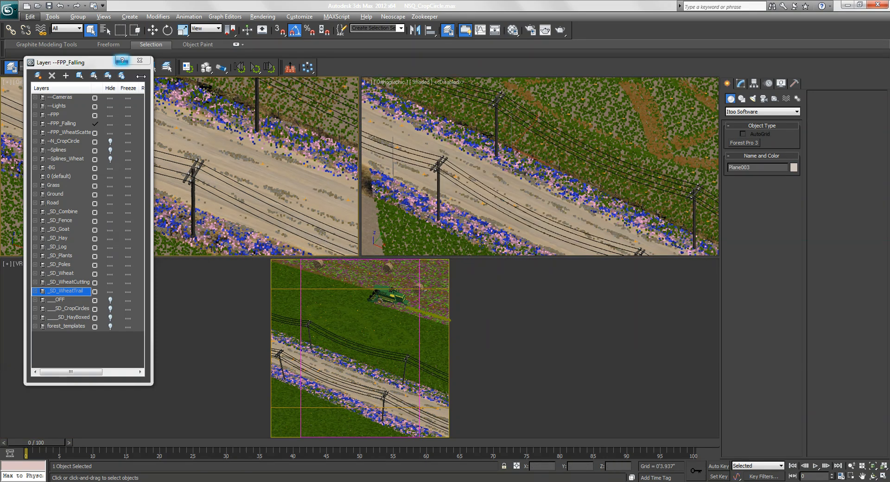
pyautogui.hotkey('alt', 'w')
# Examine the source grass, plant and wheat models placed outside the field in the orthographic view
pyautogui.moveTo(557, 264)
pyautogui.mouseDown(button='middle')
pyautogui.moveTo(538, 270)
pyautogui.moveTo(176, 228)
pyautogui.mouseUp(button='middle')
pyautogui.moveTo(691, 285); pyautogui.dragTo(475, 253, button='middle')
pyautogui.moveTo(545, 262)
pyautogui.mouseDown(button='middle')
pyautogui.moveTo(423, 240)
pyautogui.moveTo(500, 220)
pyautogui.mouseUp(button='middle')
pyautogui.scroll(10, 423, 240)
pyautogui.scroll(2, 500, 219)
pyautogui.moveTo(238, 245); pyautogui.dragTo(505, 344)
pyautogui.keyDown('alt'); pyautogui.moveTo(505, 344); pyautogui.dragTo(540, 325, button='middle'); pyautogui.keyUp('alt')
pyautogui.keyDown('alt'); pyautogui.moveTo(441, 365); pyautogui.dragTo(481, 324, button='middle'); pyautogui.keyUp('alt')
pyautogui.click(555, 323)
pyautogui.keyDown('alt'); pyautogui.moveTo(555, 324); pyautogui.dragTo(365, 312, button='middle'); pyautogui.keyUp('alt')
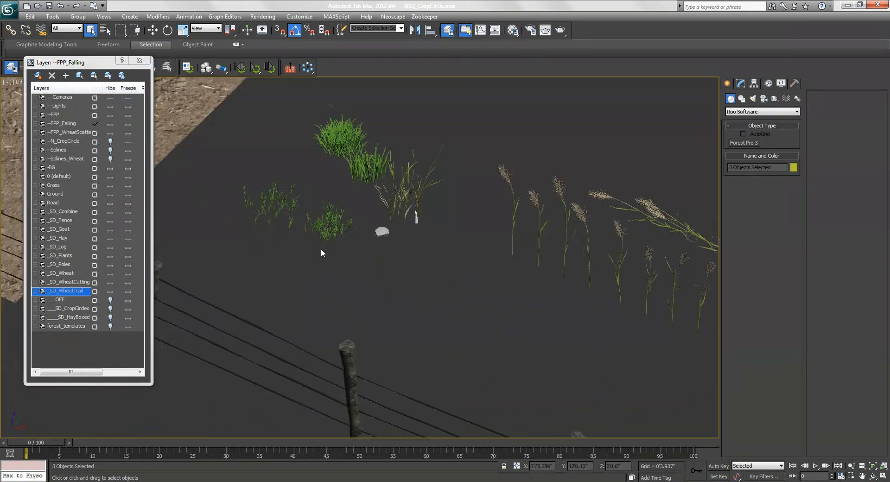
# Inspect the source plant models up close, selecting two of them together
pyautogui.moveTo(321, 249); pyautogui.dragTo(278, 204)
pyautogui.scroll(3, 356, 247)
pyautogui.moveTo(363, 260); pyautogui.dragTo(367, 267, button='middle')
pyautogui.moveTo(409, 222); pyautogui.dragTo(473, 309, button='middle')
pyautogui.click(432, 271)
pyautogui.keyDown('ctrl'); pyautogui.click(456, 242); pyautogui.keyUp('ctrl')
pyautogui.moveTo(451, 242); pyautogui.dragTo(556, 282, button='middle')
pyautogui.scroll(-3, 556, 282)
# Examine the scattered wheat field and the crop circle near the combine, selecting the plane beneath it
pyautogui.moveTo(324, 241); pyautogui.dragTo(663, 330, button='middle')
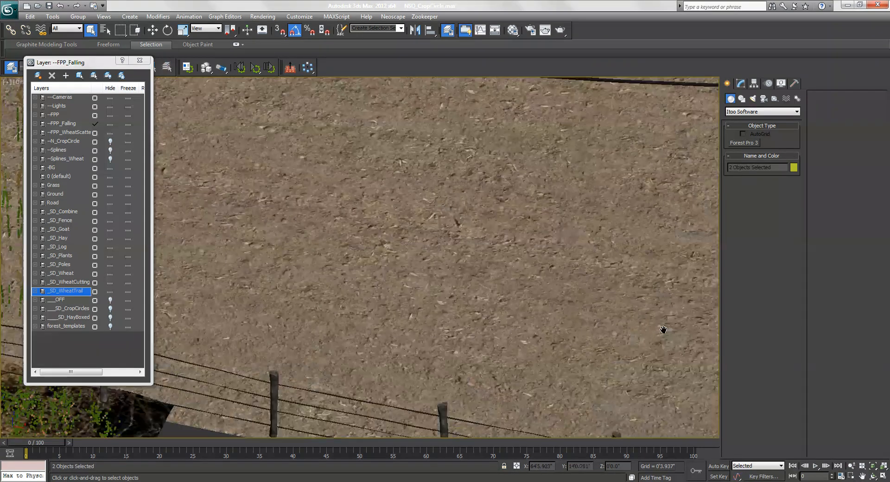
pyautogui.scroll(-5, 362, 278)
pyautogui.moveTo(248, 228); pyautogui.dragTo(616, 294, button='middle')
pyautogui.scroll(3, 399, 260)
pyautogui.moveTo(399, 236); pyautogui.dragTo(510, 245, button='middle')
pyautogui.scroll(-5, 458, 264)
pyautogui.moveTo(403, 106); pyautogui.dragTo(493, 261, button='middle')
pyautogui.moveTo(444, 230); pyautogui.dragTo(288, 435, button='middle')
pyautogui.moveTo(253, 102); pyautogui.dragTo(410, 202, button='middle')
pyautogui.scroll(-2, 410, 202)
pyautogui.scroll(-2, 410, 202)
pyautogui.moveTo(491, 264); pyautogui.dragTo(667, 422, button='middle')
pyautogui.click(406, 209)
pyautogui.keyDown('alt'); pyautogui.moveTo(406, 209); pyautogui.dragTo(447, 259, button='middle'); pyautogui.keyUp('alt')
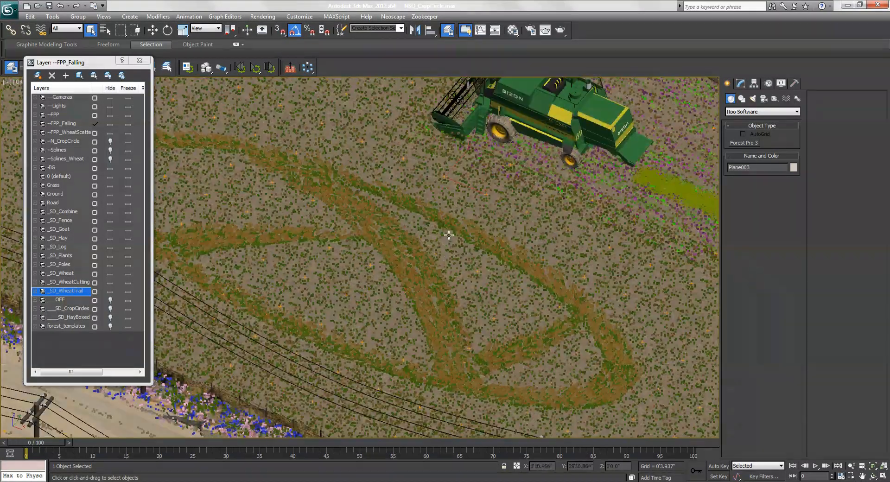
# Hide every layer in the layer manager except --N_CropCircle
pyautogui.click(139, 61)
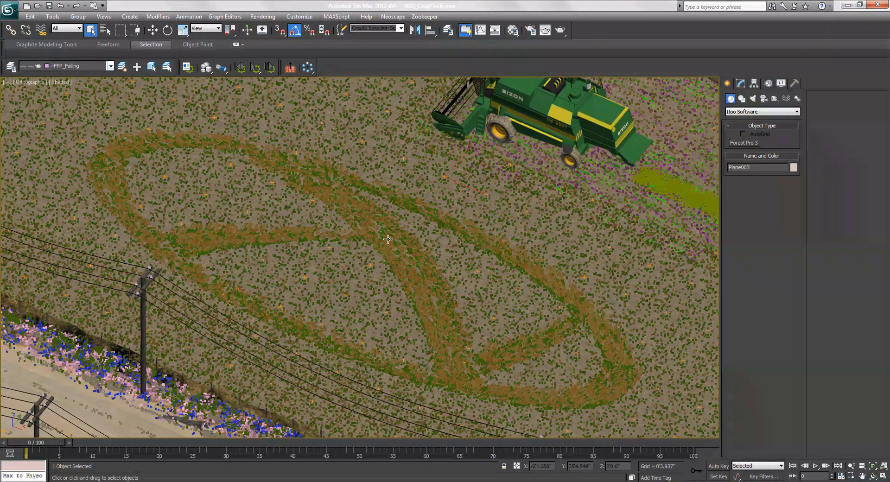
pyautogui.scroll(5, 438, 313)
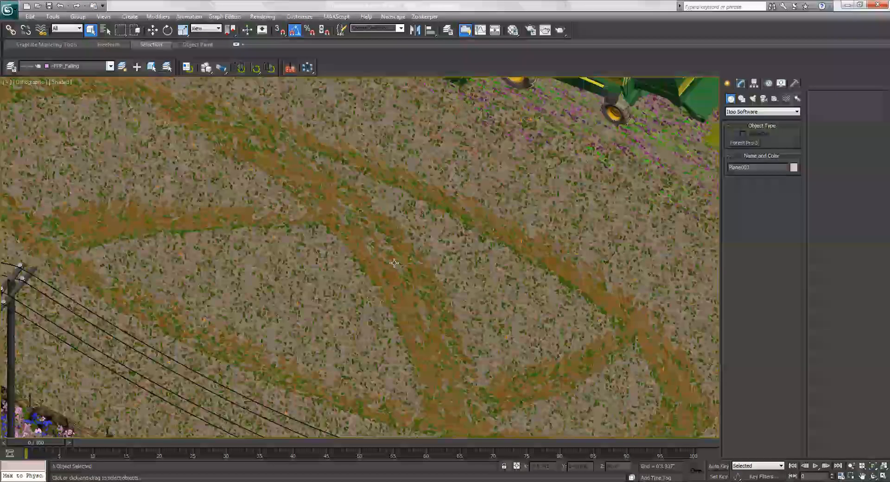
pyautogui.click(447, 31)
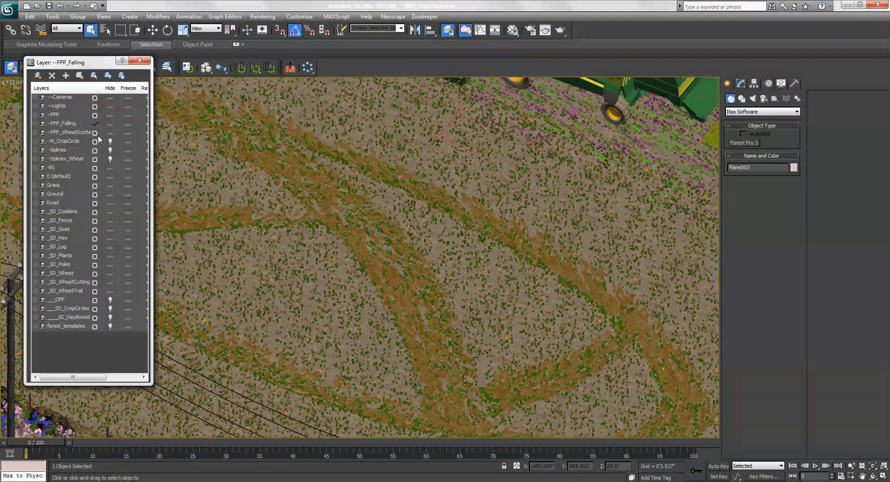
pyautogui.click(111, 139)
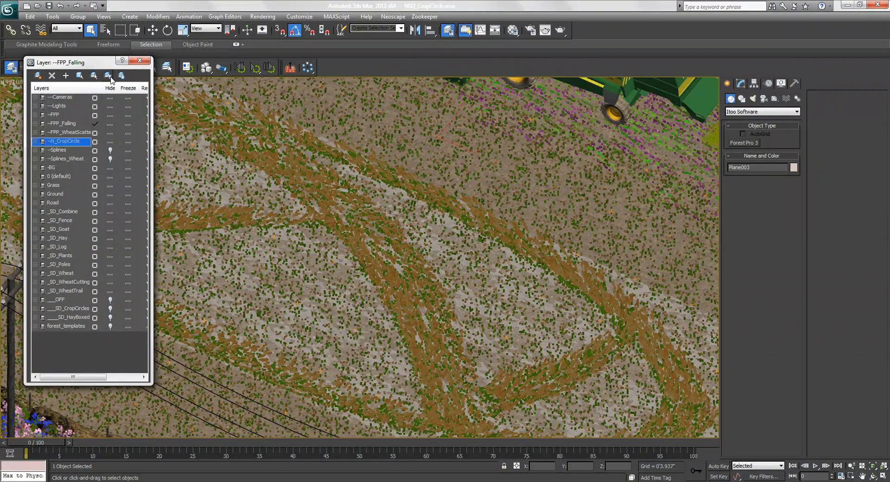
pyautogui.click(107, 75)
pyautogui.click(112, 141)
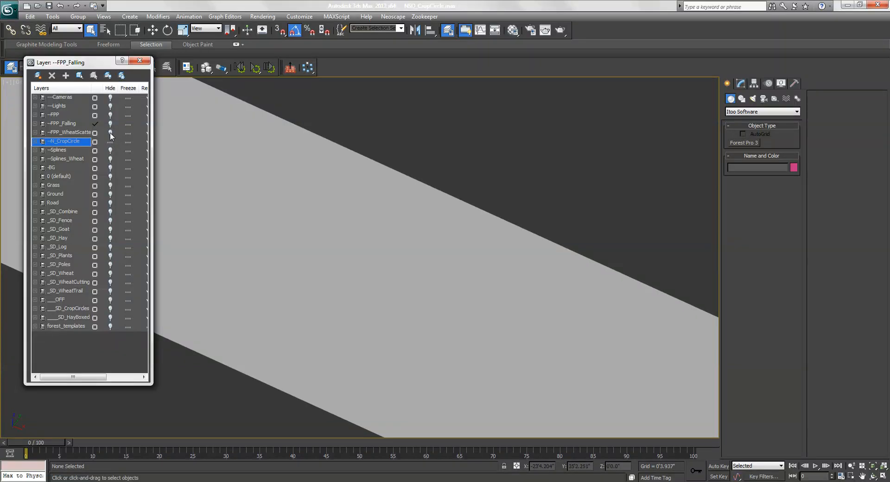
# Unhide the --FPP_Falling layer, select the Forest_WheatFalling object on the crop circle and show its modifier parameters
pyautogui.click(110, 133)
pyautogui.click(110, 133)
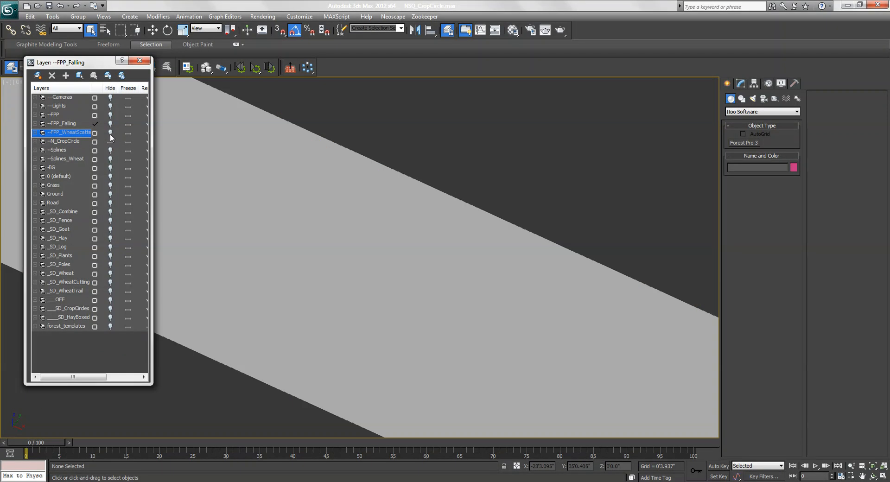
pyautogui.click(110, 124)
pyautogui.click(228, 179)
pyautogui.keyDown('alt'); pyautogui.moveTo(357, 254); pyautogui.dragTo(414, 251, button='middle'); pyautogui.keyUp('alt')
pyautogui.click(511, 212)
pyautogui.click(516, 211)
pyautogui.click(741, 83)
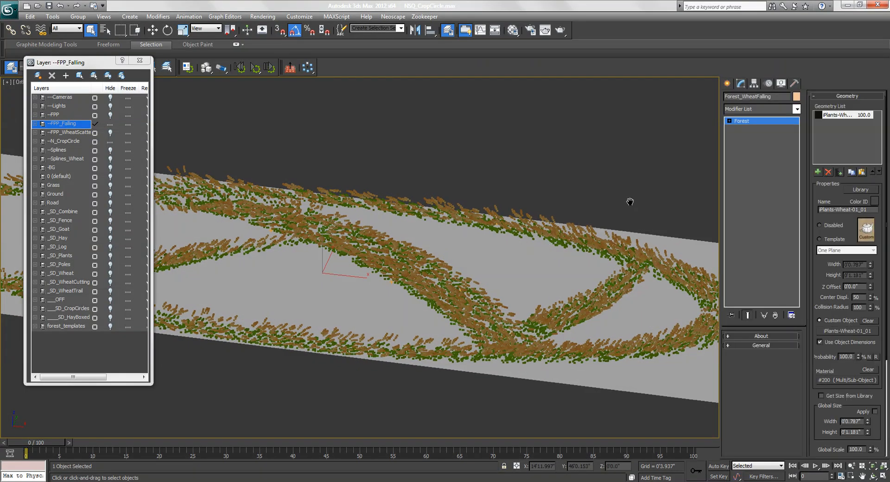
pyautogui.moveTo(628, 199); pyautogui.dragTo(597, 189, button='middle')
# Dismiss the Forest Pack update notice and review the Transform settings of Forest_WheatFalling, including its map-driven rotation
pyautogui.scroll(-3, 834, 232)
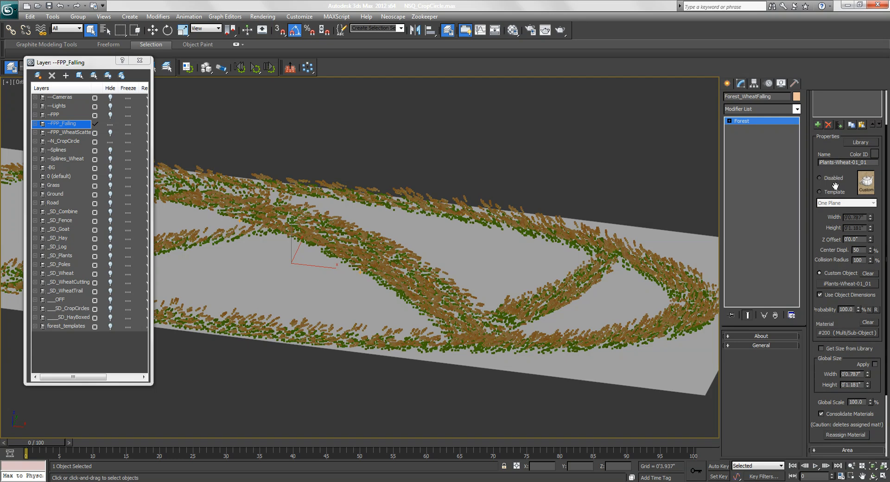
pyautogui.scroll(-5, 834, 258)
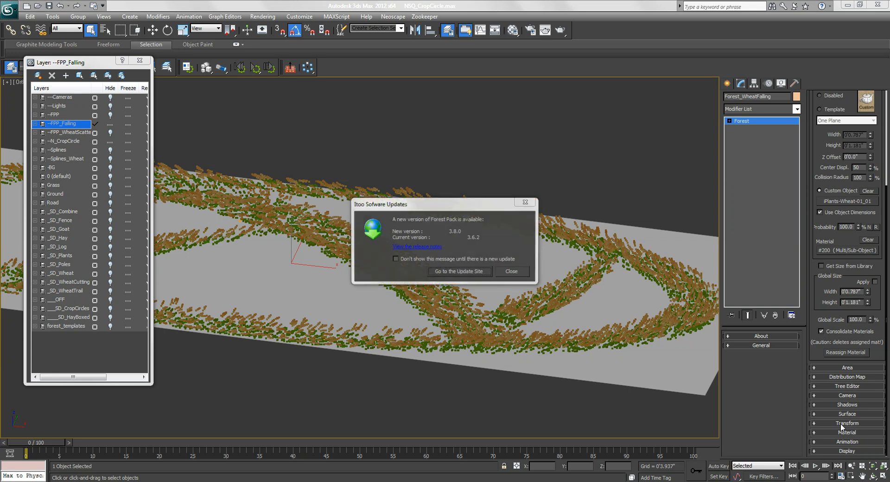
pyautogui.click(510, 272)
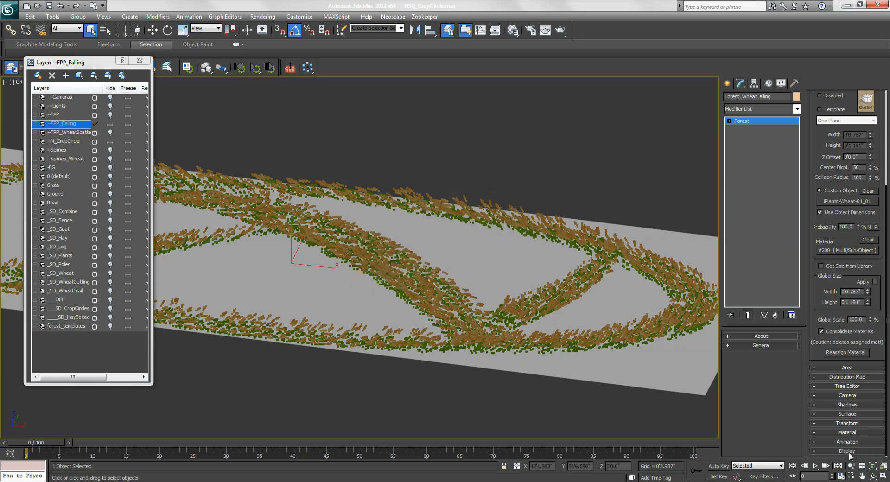
pyautogui.click(841, 423)
pyautogui.moveTo(824, 283); pyautogui.dragTo(833, 254)
pyautogui.moveTo(819, 177); pyautogui.dragTo(821, 297)
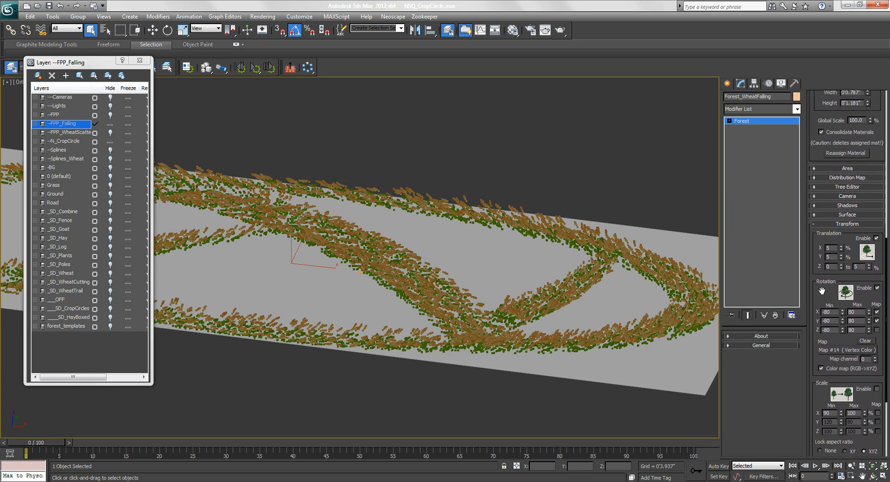
# Inspect the fallen wheat paths closely and go back over the Forest_WheatFalling settings up to its geometry list
pyautogui.scroll(2, 574, 309)
pyautogui.moveTo(453, 284); pyautogui.dragTo(535, 311, button='middle')
pyautogui.moveTo(535, 312); pyautogui.dragTo(557, 298, button='middle')
pyautogui.scroll(-2, 534, 299)
pyautogui.moveTo(813, 237); pyautogui.dragTo(819, 346)
pyautogui.moveTo(833, 208); pyautogui.dragTo(833, 348)
pyautogui.moveTo(841, 139); pyautogui.dragTo(842, 201)
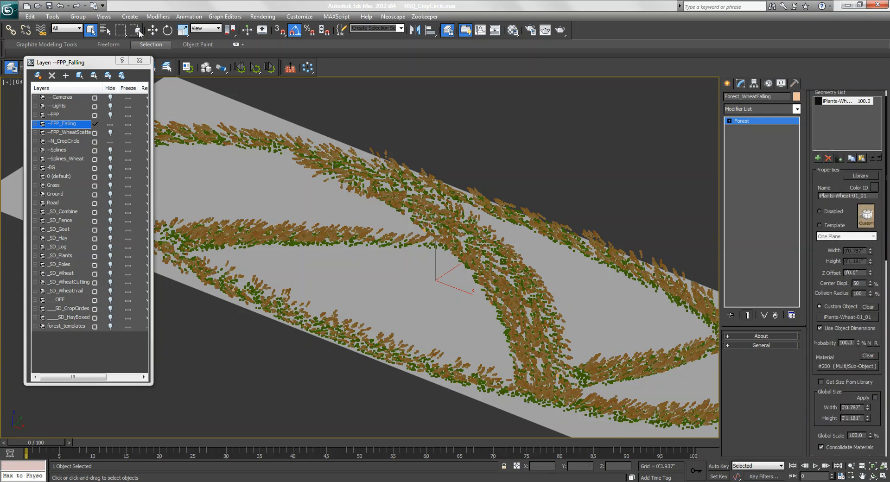
# Hide the --FPP_Falling and --N_CropCircle layers and unhide the --FPP_WheatScatter layer
pyautogui.click(110, 124)
pyautogui.click(110, 142)
pyautogui.click(111, 133)
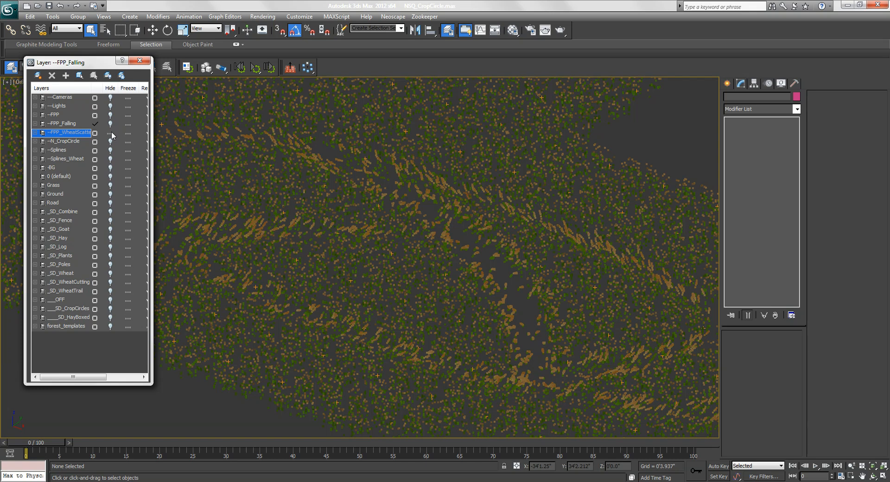
# Select the Forest_Wheat scatter object, isolate it and move the isolation warning below the layer manager
pyautogui.click(250, 204)
pyautogui.moveTo(274, 168); pyautogui.dragTo(423, 217, button='middle')
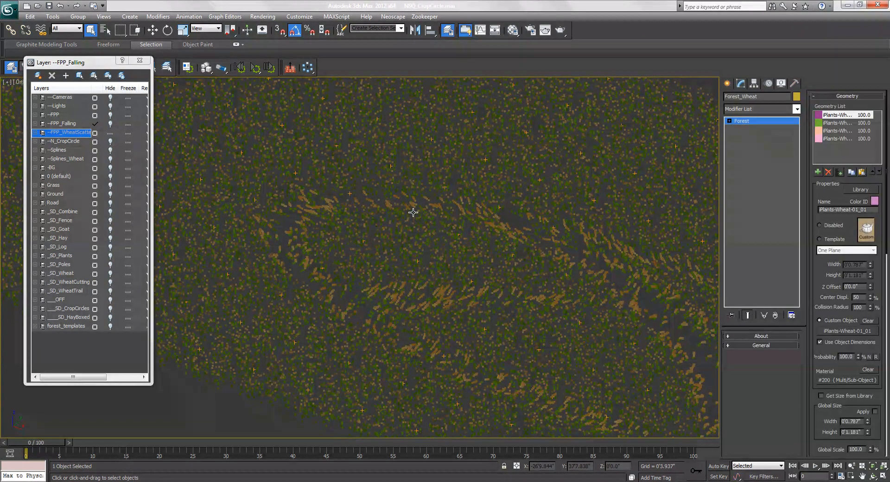
pyautogui.hotkey('alt', 'q')
pyautogui.scroll(6, 402, 258)
pyautogui.moveTo(666, 95); pyautogui.dragTo(60, 392)
pyautogui.scroll(2, 419, 283)
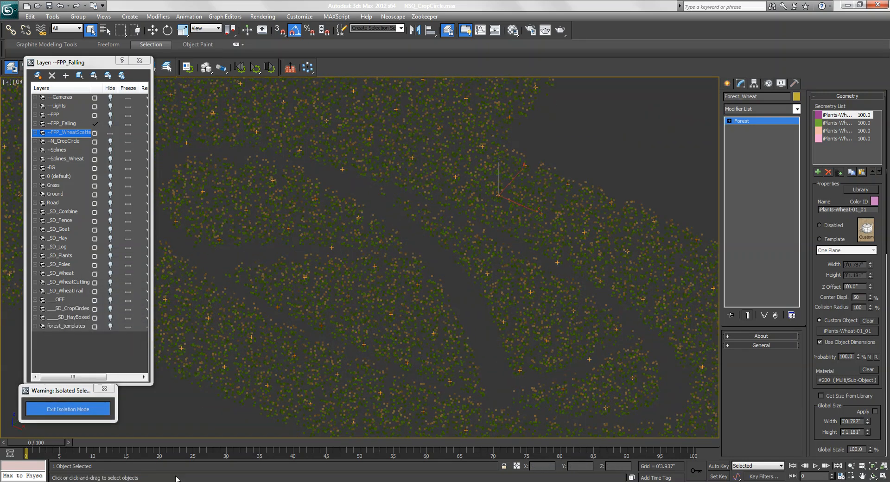
pyautogui.scroll(3, 390, 294)
pyautogui.scroll(3, 379, 260)
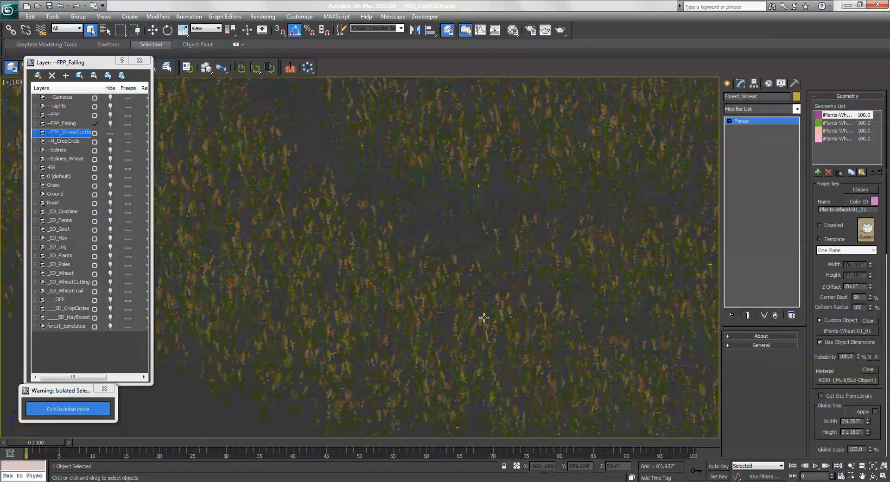
# Examine the wheat models in the Forest_Wheat geometry list, their properties and the General settings
pyautogui.click(839, 122)
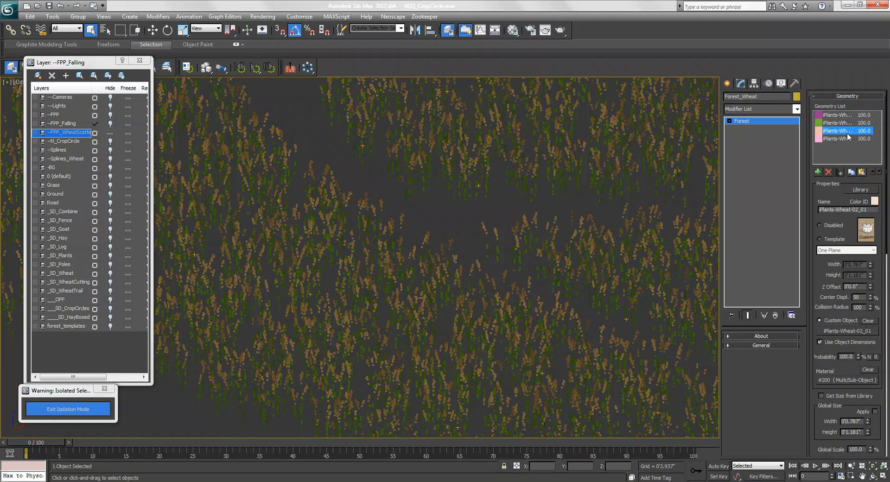
pyautogui.click(836, 115)
pyautogui.moveTo(589, 225); pyautogui.dragTo(513, 193, button='middle')
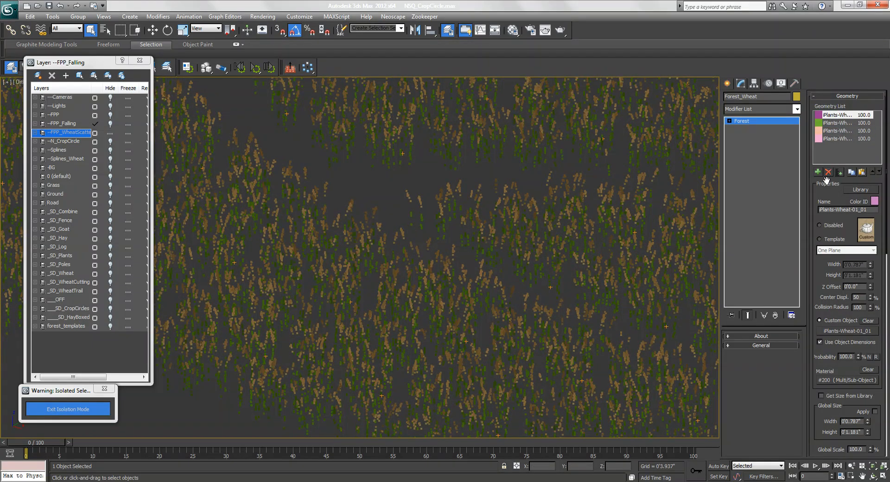
pyautogui.scroll(-1, 826, 178)
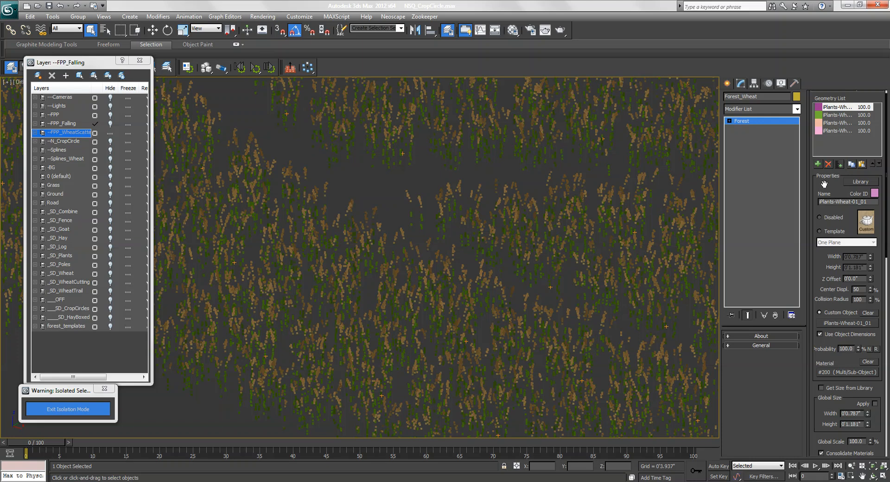
pyautogui.scroll(-10, 824, 184)
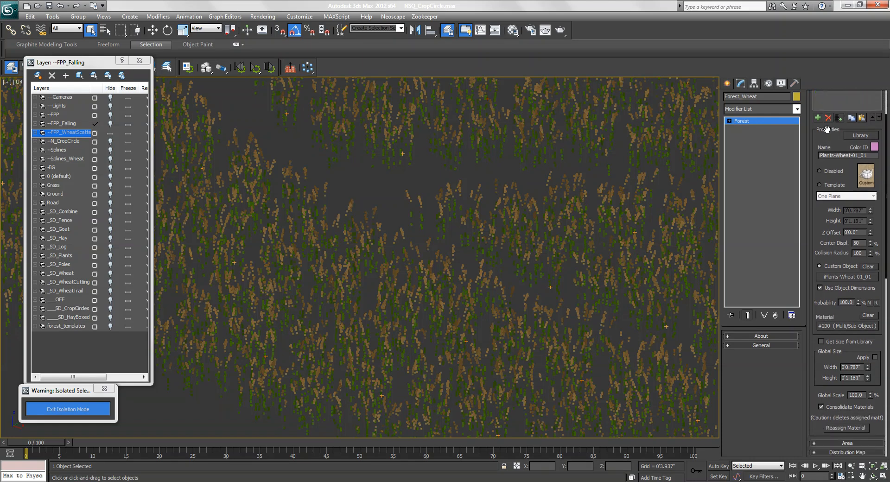
pyautogui.click(778, 345)
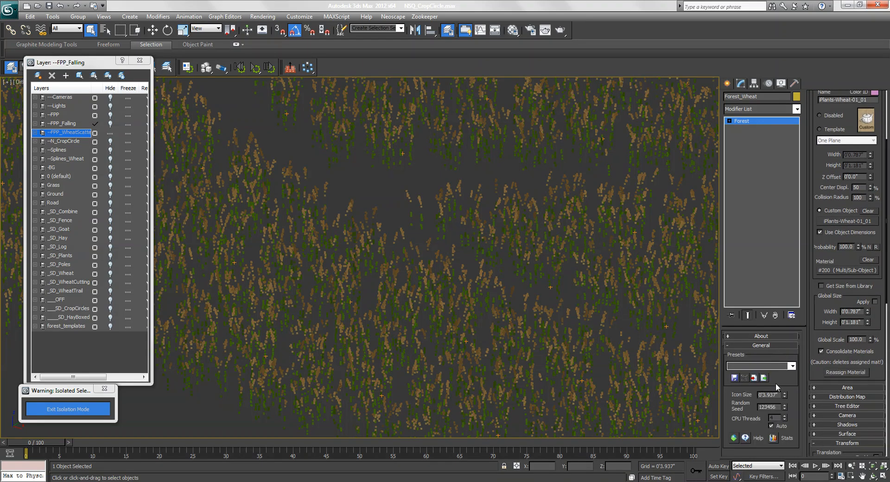
pyautogui.click(754, 346)
# Set the viewport Points-Cloud density of Forest_Wheat to 50% and view the denser wheat around the crop circle paths
pyautogui.scroll(-20, 822, 378)
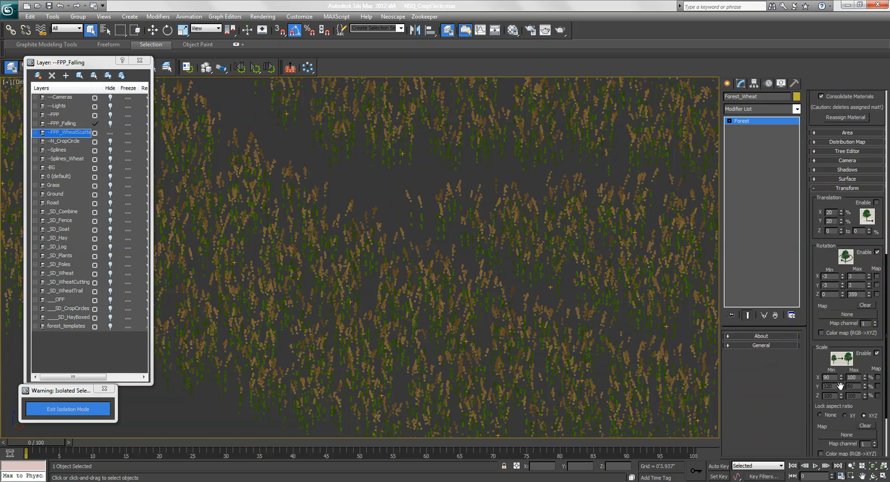
pyautogui.scroll(-20, 860, 431)
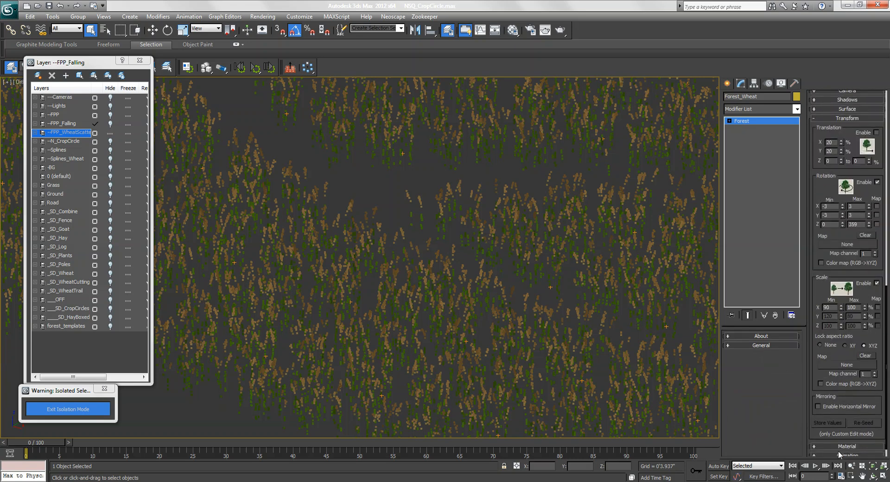
pyautogui.doubleClick(858, 260)
pyautogui.write('50')
pyautogui.press('Return')
pyautogui.scroll(-2, 581, 242)
pyautogui.moveTo(581, 242); pyautogui.dragTo(560, 241, button='middle')
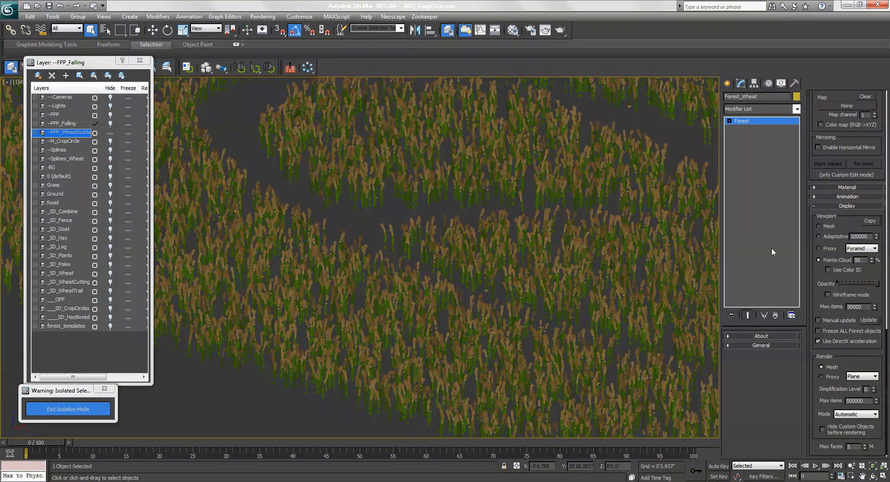
# Return to the Forest_Wheat geometry settings, collapse them and review the Area settings with their exclude spline
pyautogui.scroll(20, 817, 384)
pyautogui.scroll(10, 816, 384)
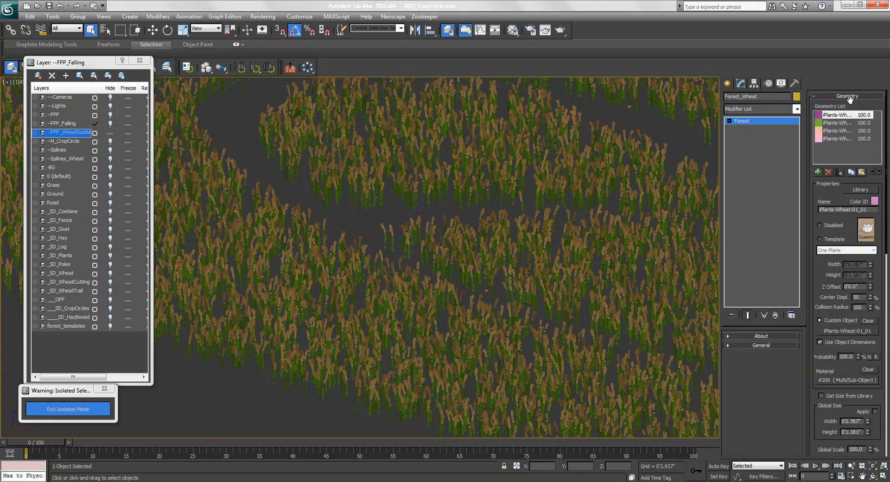
pyautogui.moveTo(816, 282); pyautogui.dragTo(815, 279)
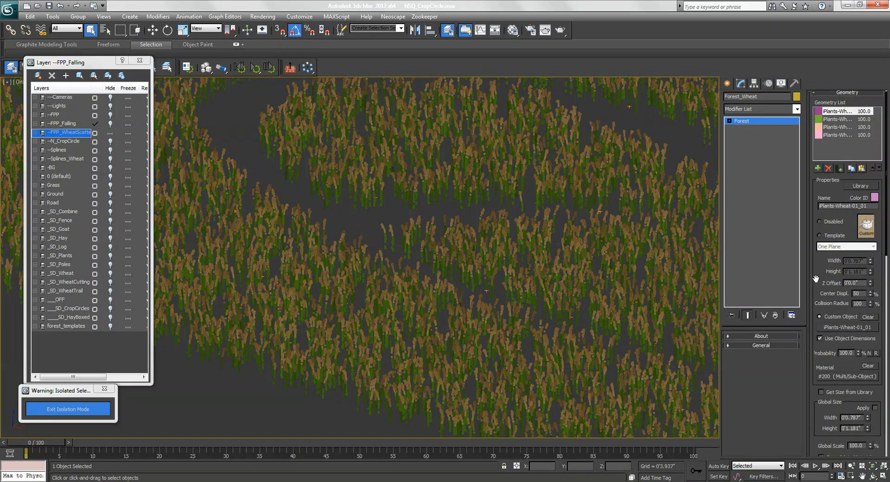
pyautogui.click(835, 93)
pyautogui.click(836, 96)
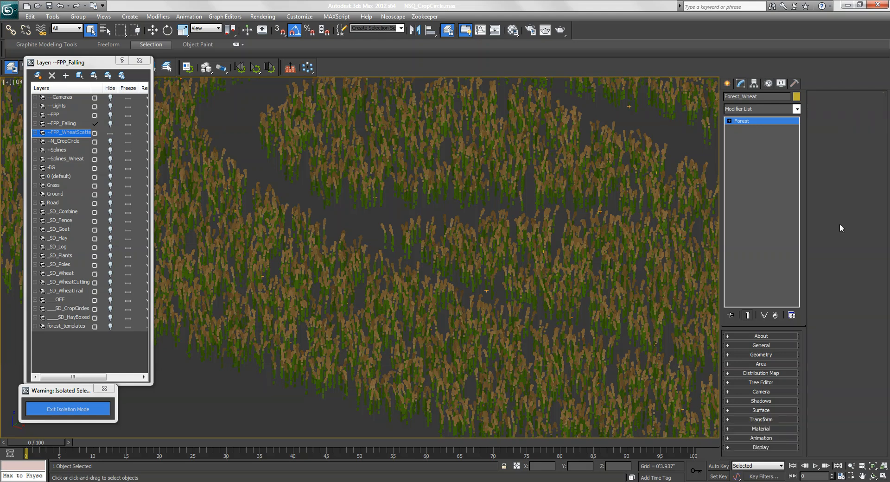
pyautogui.click(761, 364)
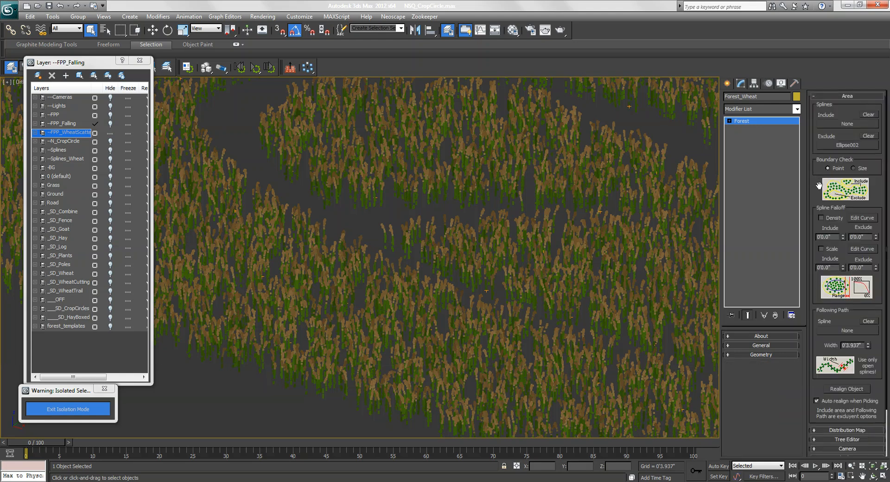
# Unhide the --Splines and --Splines_Wheat layers and inspect the spline outlines around the crop circle paths
pyautogui.click(111, 150)
pyautogui.scroll(-5, 381, 244)
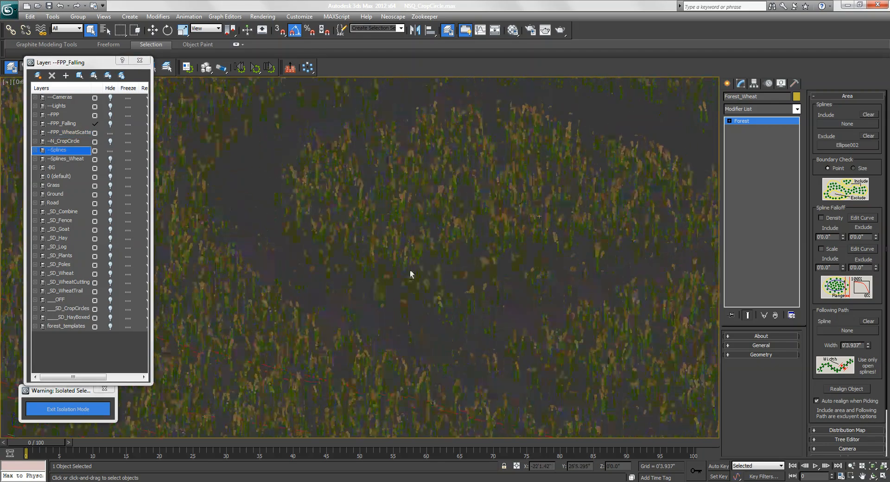
pyautogui.click(110, 159)
pyautogui.moveTo(338, 278); pyautogui.dragTo(499, 268, button='middle')
pyautogui.scroll(-5, 442, 254)
pyautogui.keyDown('alt'); pyautogui.moveTo(385, 179); pyautogui.dragTo(377, 159, button='middle'); pyautogui.keyUp('alt')
pyautogui.scroll(3, 431, 209)
pyautogui.moveTo(452, 222); pyautogui.dragTo(348, 174, button='middle')
pyautogui.keyDown('alt'); pyautogui.moveTo(461, 200); pyautogui.dragTo(227, 232, button='middle'); pyautogui.keyUp('alt')
pyautogui.scroll(2, 374, 273)
pyautogui.keyDown('alt'); pyautogui.moveTo(411, 230); pyautogui.dragTo(359, 244, button='middle'); pyautogui.keyUp('alt')
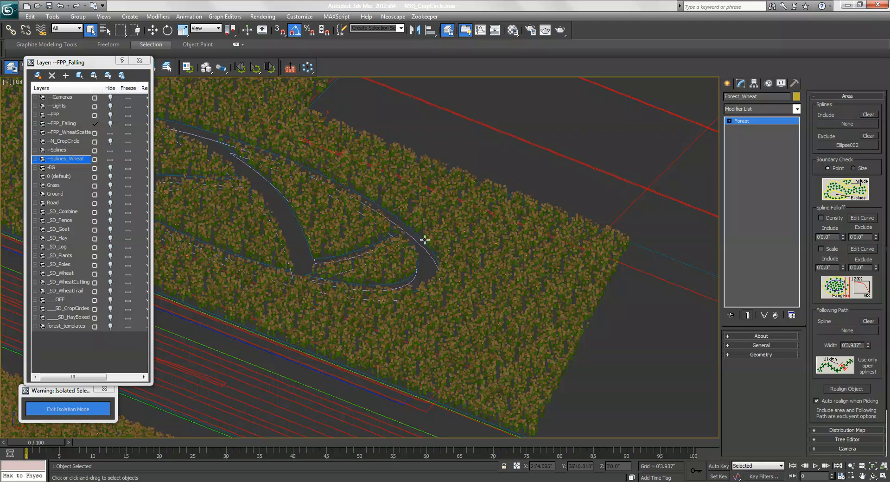
# Select the Ellipse002 exclusion spline to inspect it, reselect Forest_Wheat and frame the whole wheat field
pyautogui.click(415, 231)
pyautogui.moveTo(579, 266); pyautogui.dragTo(428, 235, button='middle')
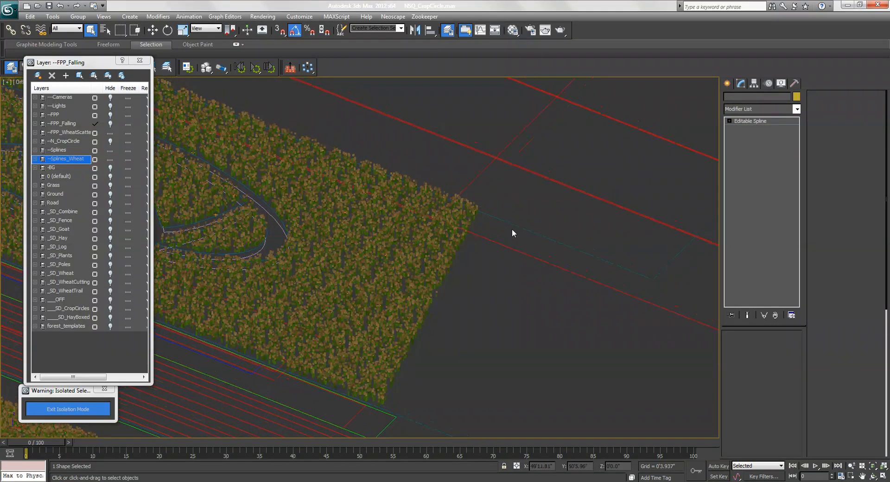
pyautogui.click(512, 224)
pyautogui.keyDown('alt'); pyautogui.moveTo(513, 226); pyautogui.dragTo(528, 259, button='middle'); pyautogui.keyUp('alt')
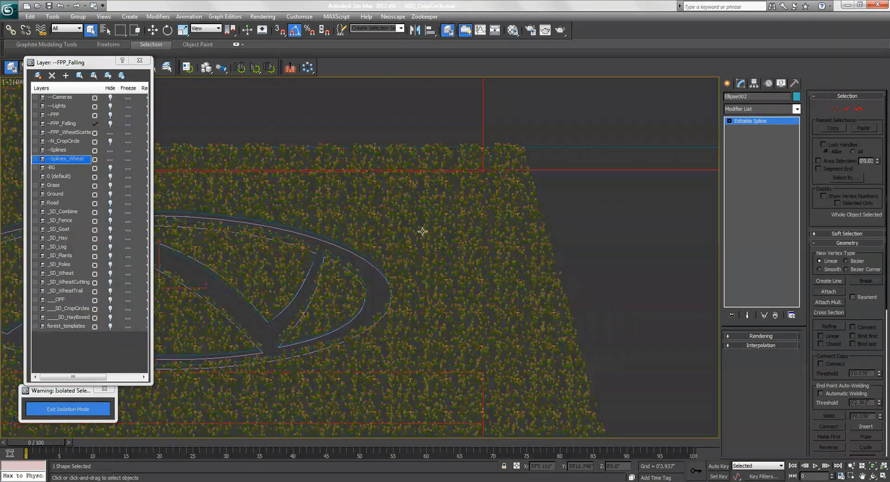
pyautogui.keyDown('ctrl'); pyautogui.click(411, 255); pyautogui.keyUp('ctrl')
pyautogui.press('z')
pyautogui.moveTo(471, 308)
pyautogui.keyDown('alt'); pyautogui.mouseDown(button='middle')
pyautogui.moveTo(449, 277)
pyautogui.moveTo(457, 268)
pyautogui.moveTo(435, 256)
pyautogui.moveTo(437, 240)
pyautogui.moveTo(457, 298)
pyautogui.mouseUp(button='middle'); pyautogui.keyUp('alt')
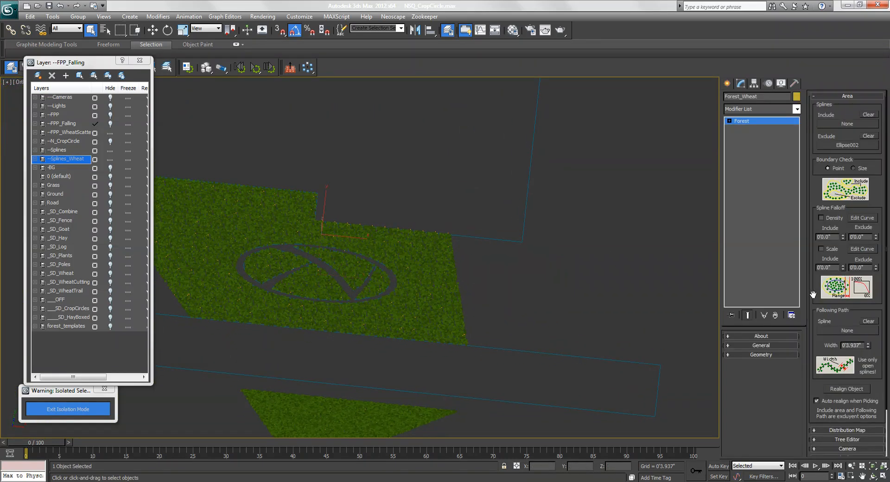
# Review the Camera settings of Forest_Wheat, dismiss the viewport item limit warning and return to the Area settings
pyautogui.moveTo(813, 294); pyautogui.dragTo(819, 197)
pyautogui.click(848, 396)
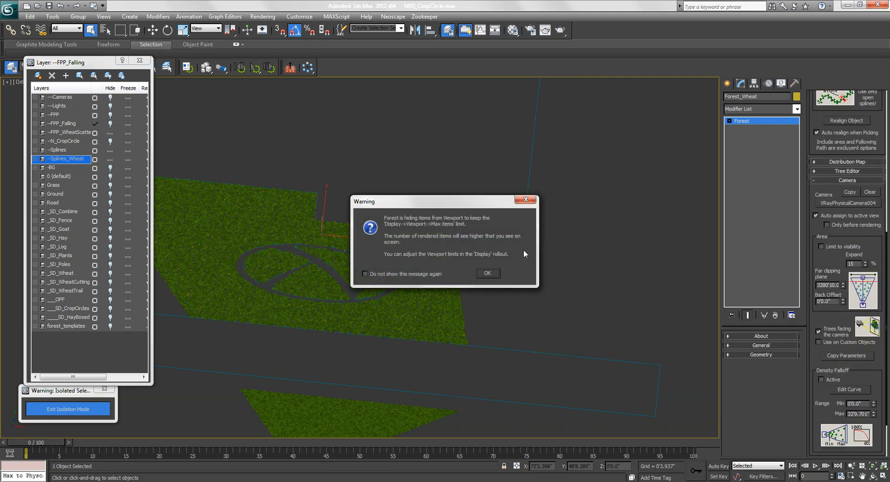
pyautogui.click(487, 273)
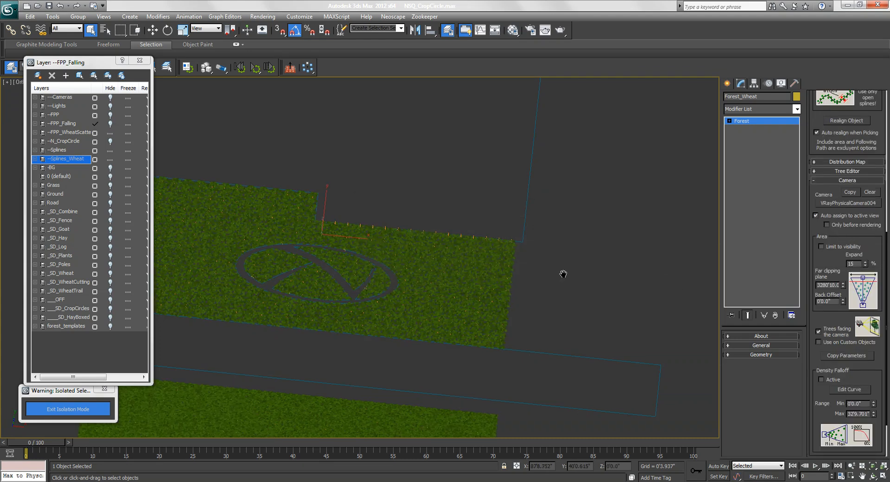
pyautogui.click(836, 179)
pyautogui.moveTo(814, 179); pyautogui.dragTo(812, 233)
pyautogui.moveTo(575, 269); pyautogui.dragTo(595, 281, button='middle')
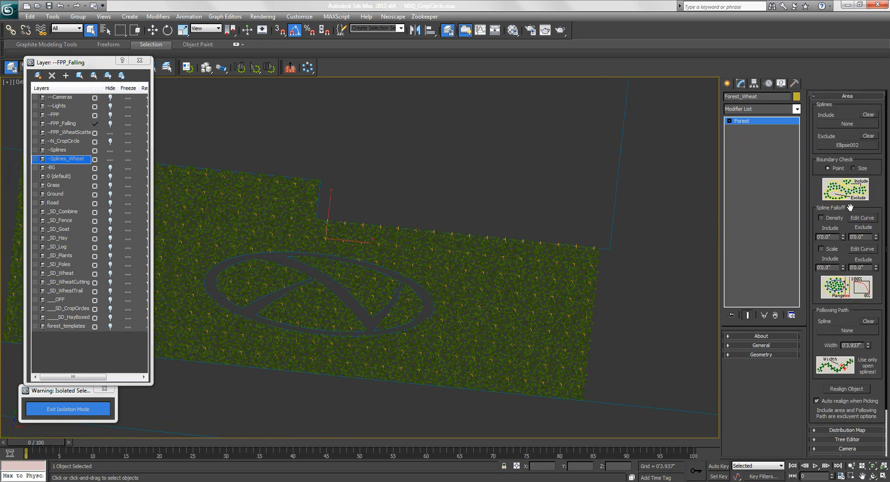
# Open the Distribution Map settings of Forest_Wheat, try an X density of 5'0.094" and look over the distribution image choices
pyautogui.click(860, 97)
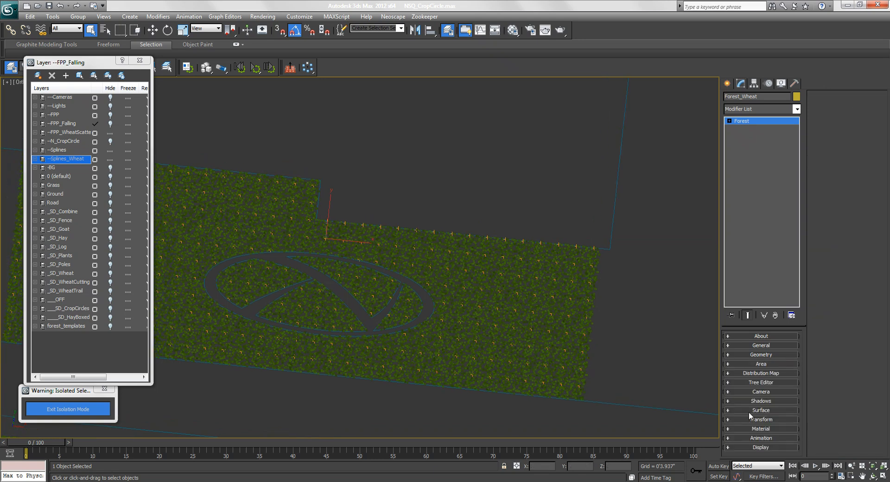
pyautogui.click(764, 373)
pyautogui.scroll(4, 587, 342)
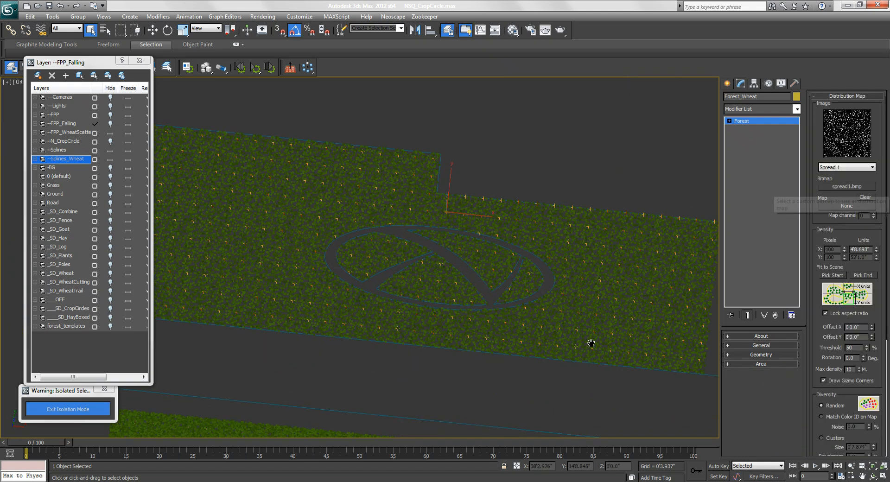
pyautogui.scroll(6, 547, 314)
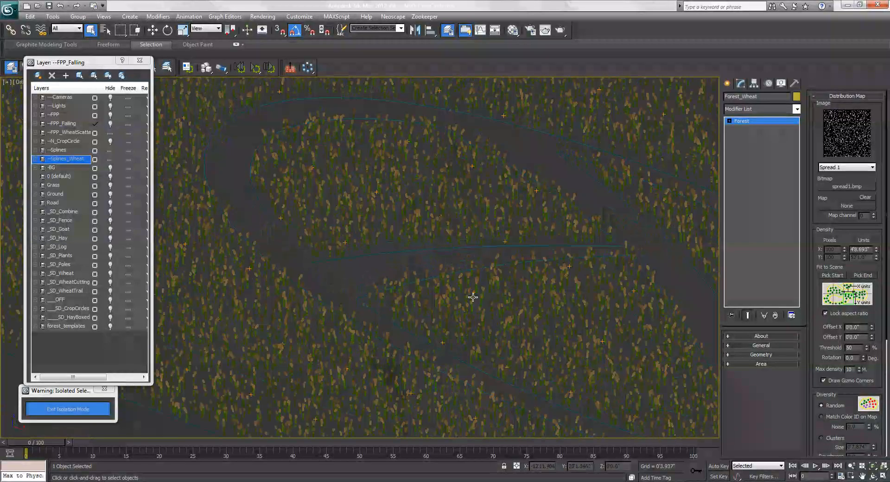
pyautogui.moveTo(877, 251)
pyautogui.mouseDown()
pyautogui.moveTo(867, 205)
pyautogui.moveTo(871, 241)
pyautogui.mouseUp()
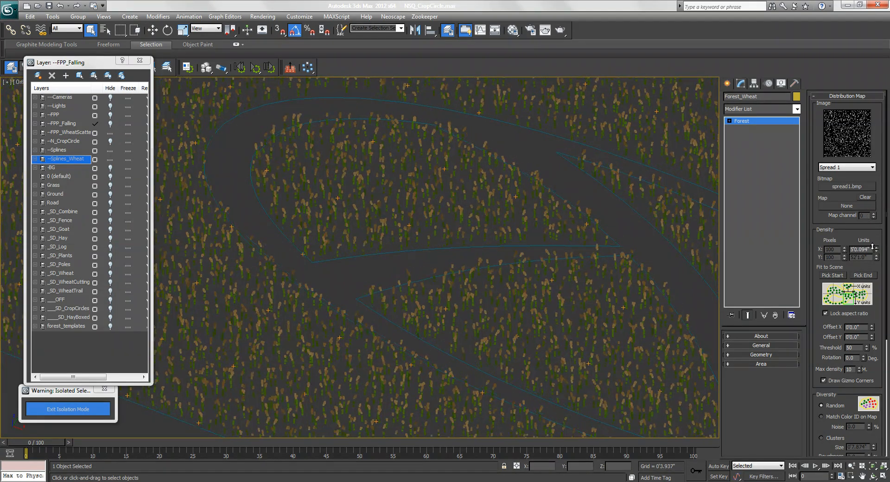
pyautogui.click(851, 167)
pyautogui.click(851, 168)
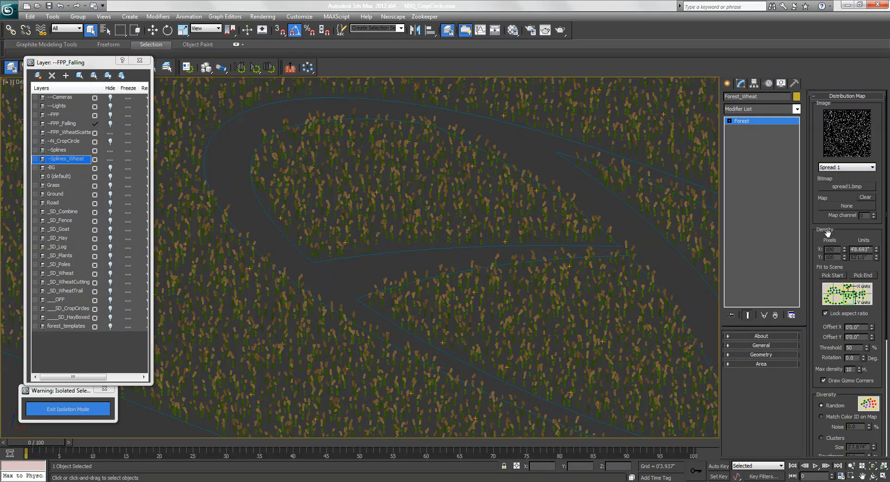
# Review the density, diversity and collision options of the Forest_Wheat distribution map and collapse its settings
pyautogui.moveTo(828, 233); pyautogui.dragTo(831, 220)
pyautogui.moveTo(841, 344); pyautogui.dragTo(851, 180)
pyautogui.scroll(-6, 822, 300)
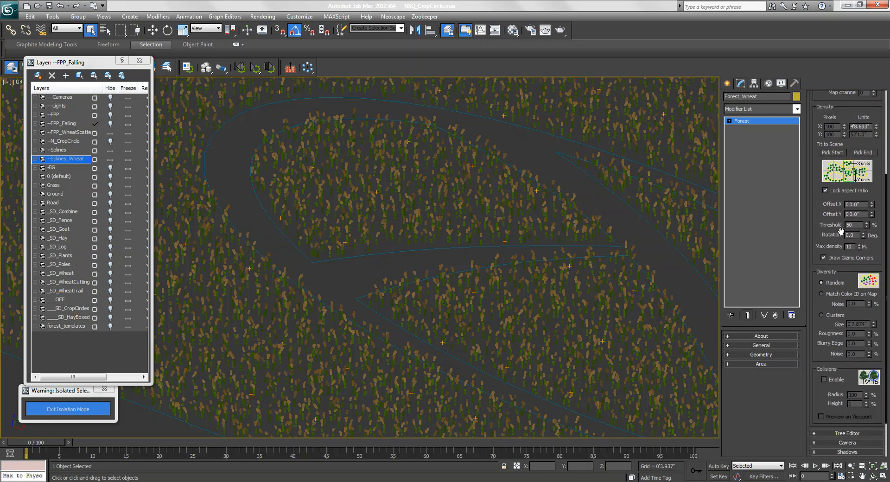
pyautogui.scroll(-3, 836, 223)
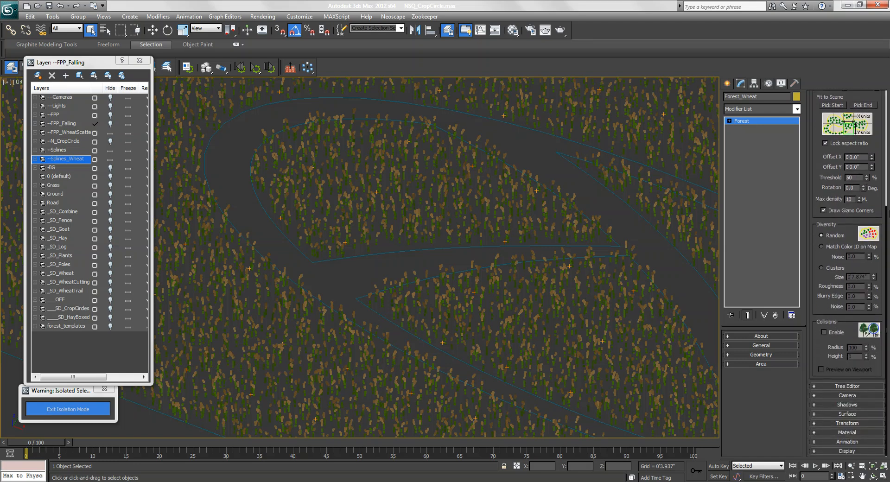
pyautogui.scroll(12, 844, 224)
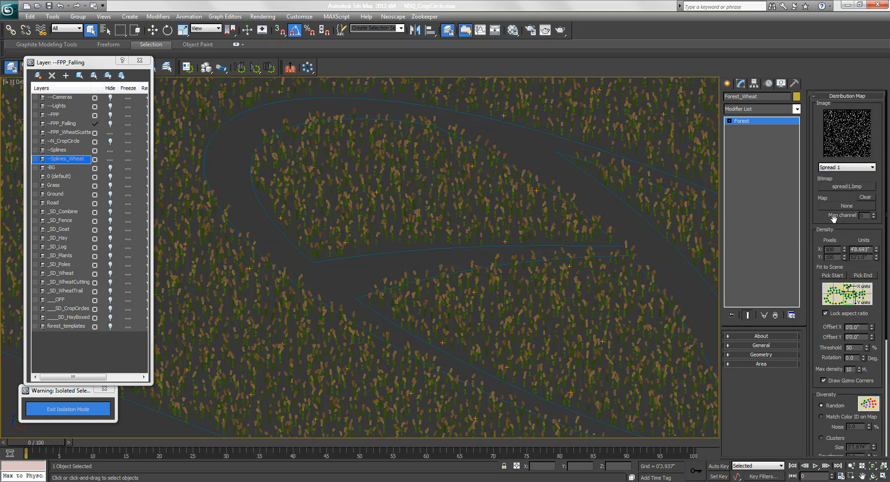
pyautogui.click(839, 96)
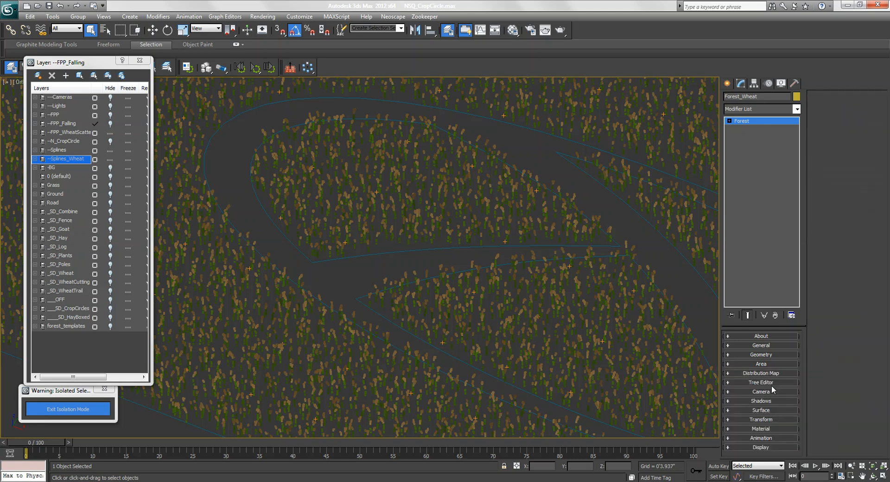
# Review the Surface settings of Forest_Wheat and unhide the Ground layer beneath the wheat
pyautogui.click(765, 410)
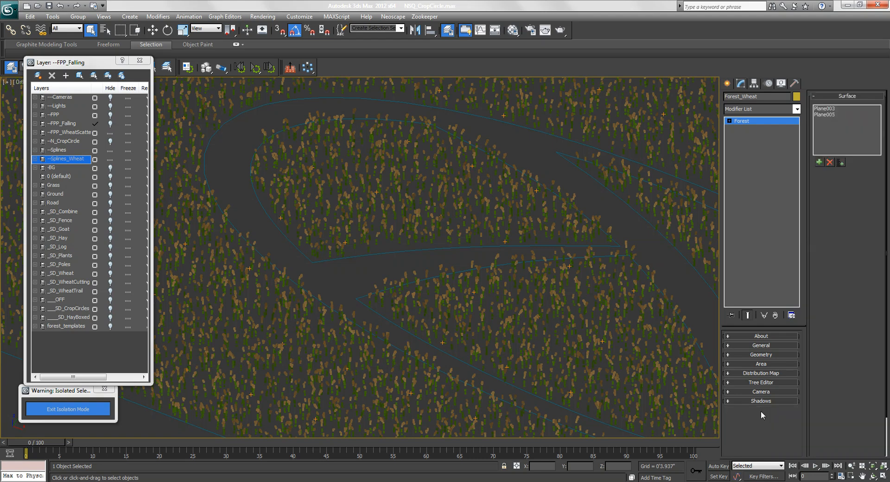
pyautogui.scroll(-3, 546, 303)
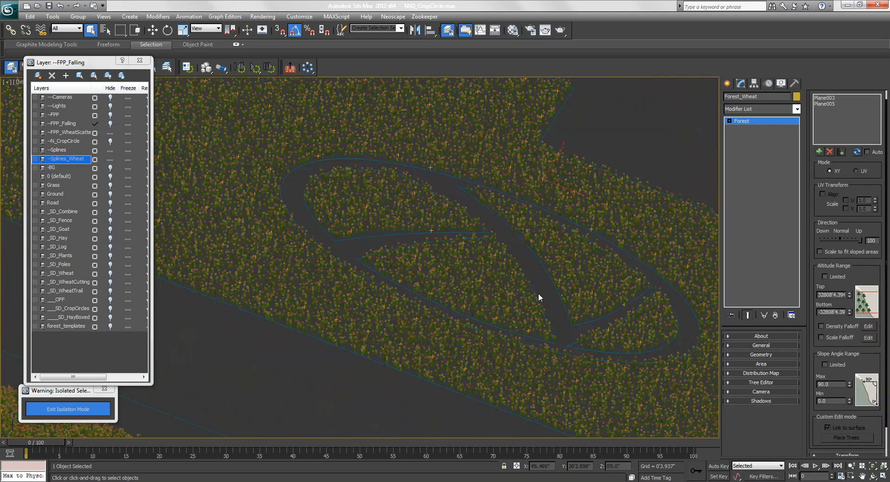
pyautogui.scroll(5, 268, 228)
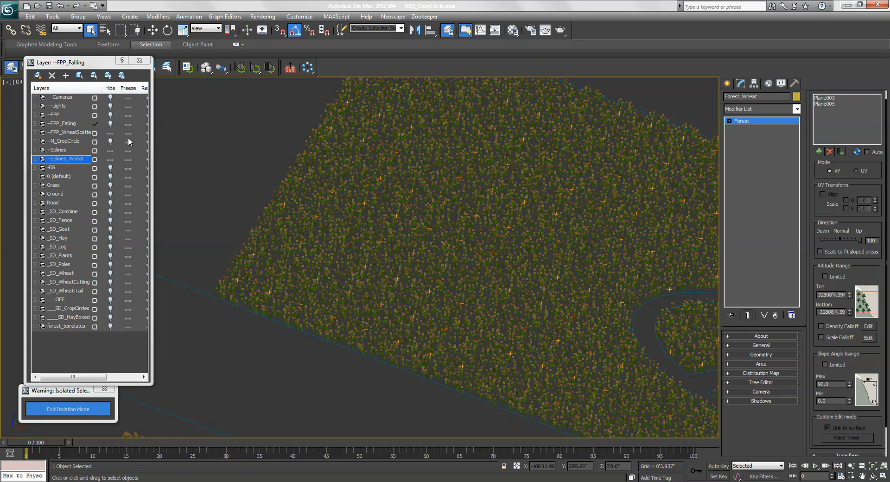
pyautogui.click(112, 195)
pyautogui.scroll(6, 423, 254)
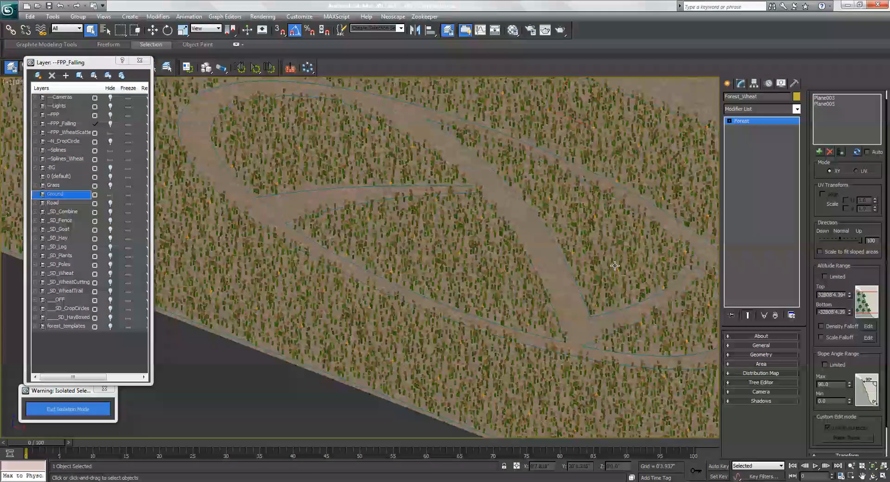
pyautogui.scroll(1, 848, 267)
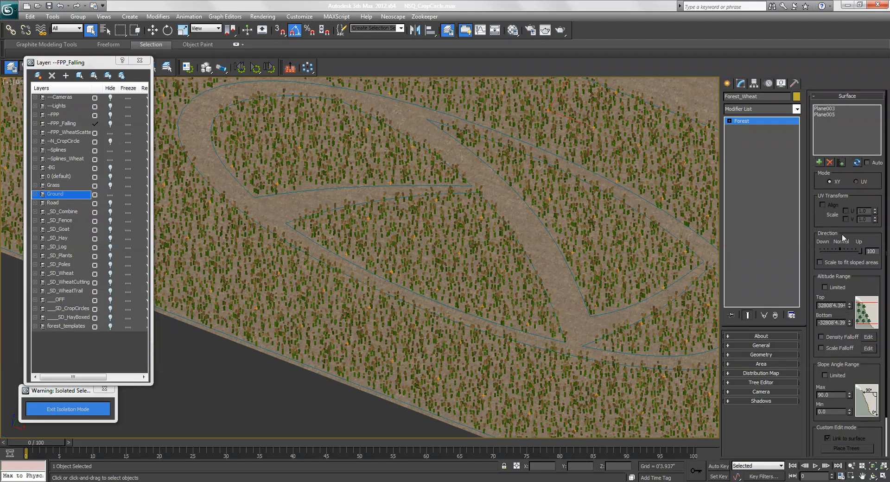
pyautogui.click(824, 96)
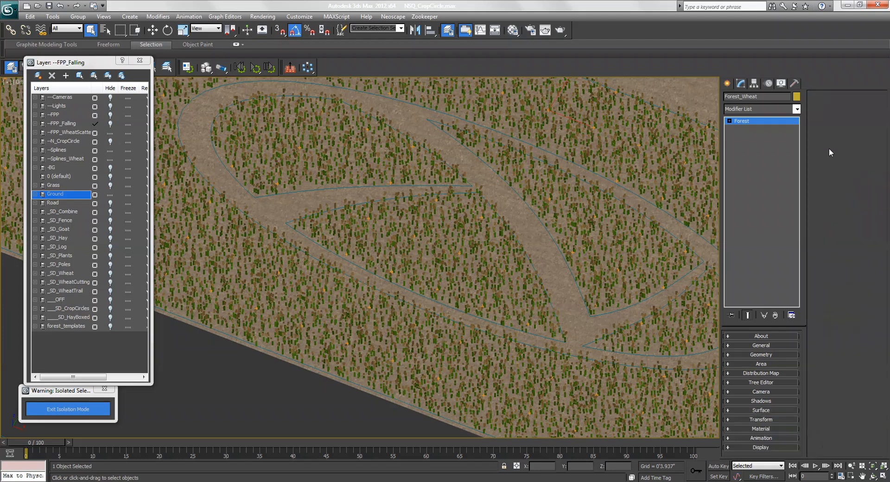
# Review the Transform settings of Forest_Wheat against the standing stalks and collapse them
pyautogui.click(761, 419)
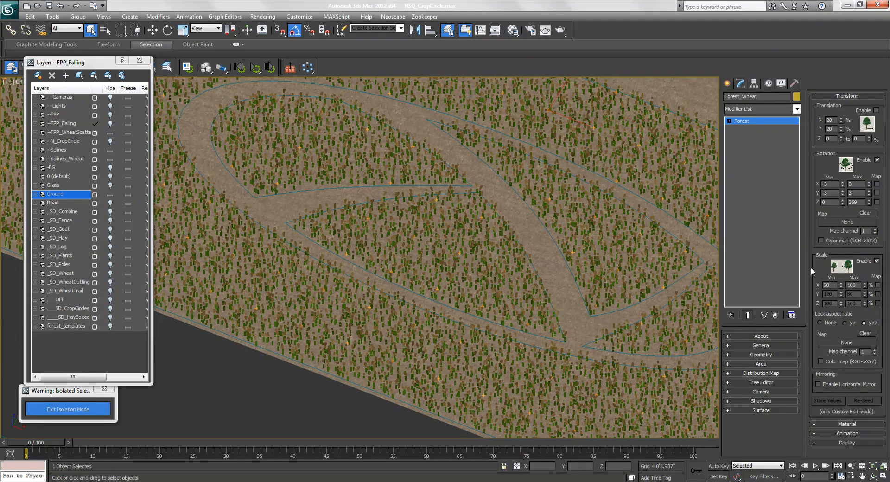
pyautogui.scroll(10, 429, 314)
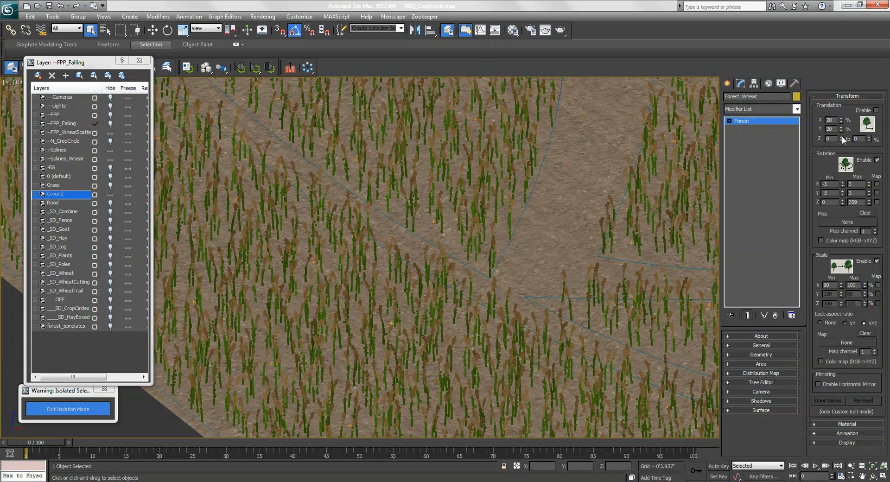
pyautogui.click(846, 96)
pyautogui.moveTo(540, 168); pyautogui.dragTo(451, 289, button='middle')
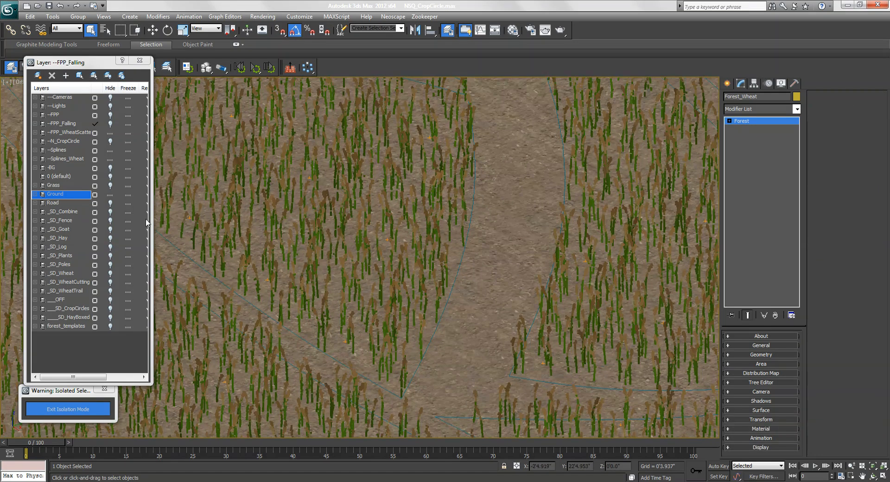
# Hide the Ground, --FPP_WheatScatter and --Splines layers and unhide the --FPP_Falling layer
pyautogui.click(110, 195)
pyautogui.click(110, 133)
pyautogui.click(111, 124)
pyautogui.click(110, 150)
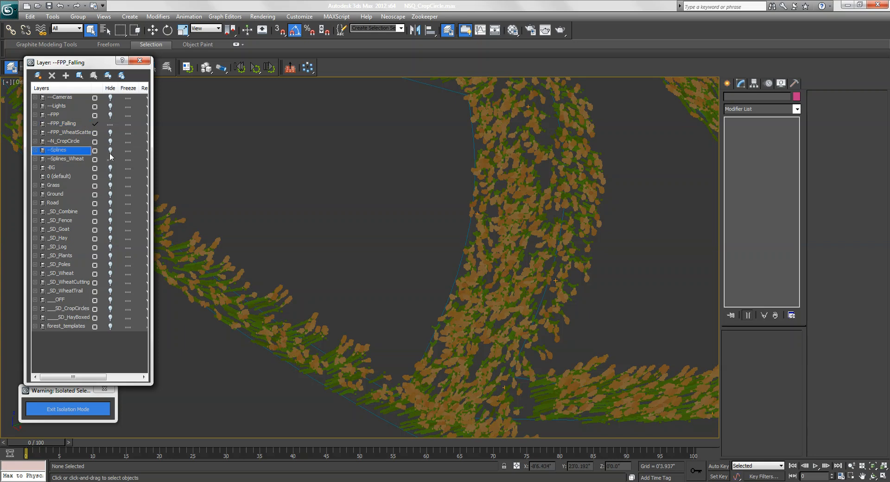
# Unhide the --N_CropCircle layer and select the ground mesh beneath the fallen wheat
pyautogui.click(110, 141)
pyautogui.scroll(5, 371, 279)
pyautogui.click(425, 282)
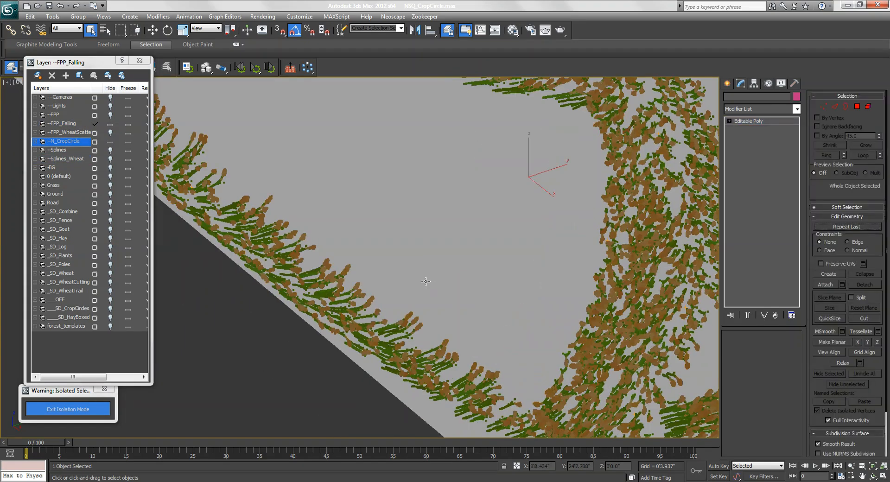
pyautogui.scroll(-4, 371, 231)
pyautogui.keyDown('alt'); pyautogui.moveTo(353, 223); pyautogui.dragTo(460, 291, button='middle'); pyautogui.keyUp('alt')
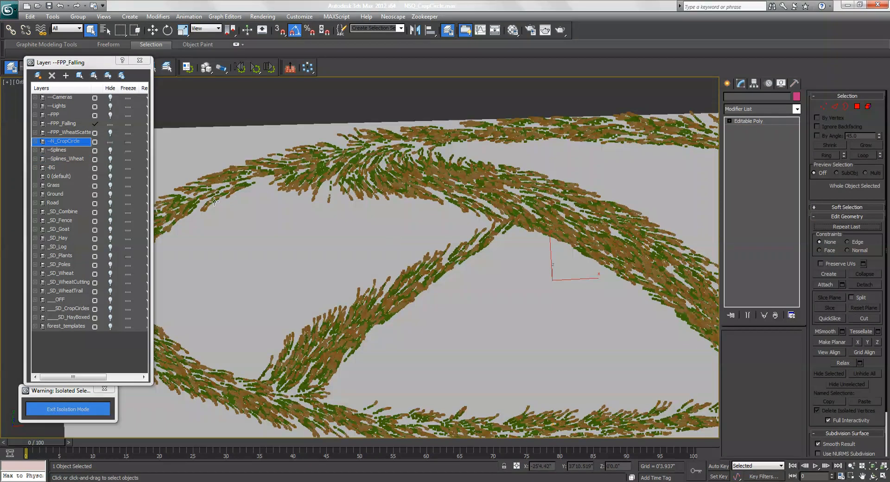
# Unhide the --Splines layer and switch the viewport to wireframe to expose the ground mesh grid
pyautogui.click(111, 151)
pyautogui.moveTo(367, 309); pyautogui.dragTo(401, 261, button='middle')
pyautogui.press('F3')
pyautogui.scroll(2, 436, 291)
pyautogui.moveTo(436, 291); pyautogui.dragTo(393, 297, button='middle')
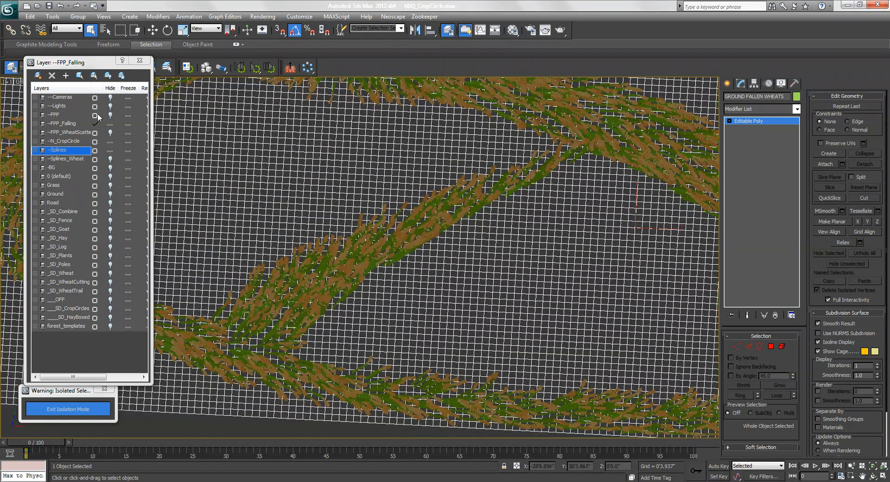
# Unhide the --Splines_Wheat layer and exit isolation mode
pyautogui.click(110, 159)
pyautogui.moveTo(165, 279); pyautogui.dragTo(390, 264, button='middle')
pyautogui.scroll(-2, 359, 260)
pyautogui.click(74, 409)
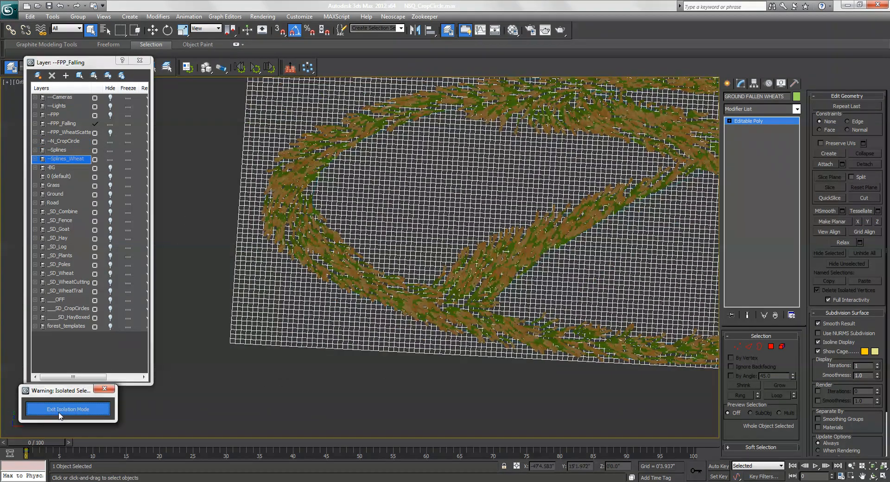
# Hide the --Splines and --Splines_Wheat layers, keeping the fallen wheat and its ground mesh in view
pyautogui.scroll(2, 376, 303)
pyautogui.click(110, 159)
pyautogui.click(110, 150)
pyautogui.click(110, 132)
pyautogui.click(110, 151)
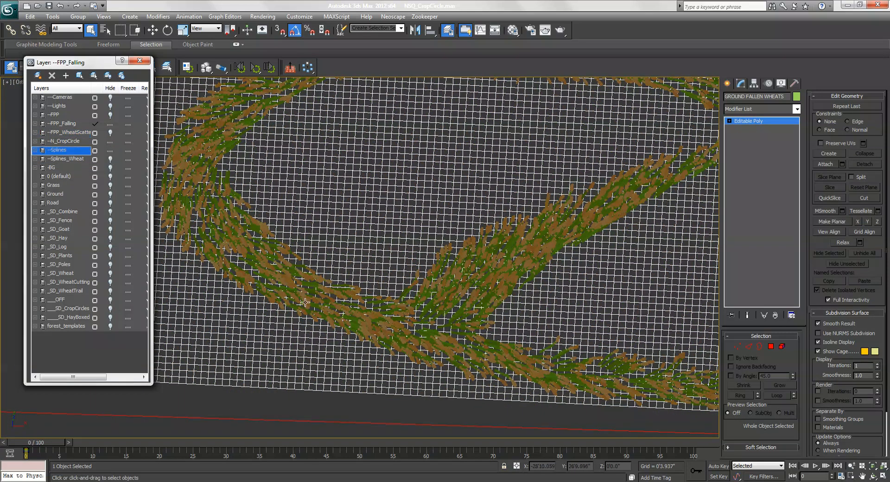
pyautogui.click(110, 150)
pyautogui.click(111, 158)
# Examine how the fallen wheat leans along the crop circle paths over the GROUND FALLEN WHEATS mesh
pyautogui.scroll(2, 333, 264)
pyautogui.keyDown('alt'); pyautogui.moveTo(362, 327); pyautogui.dragTo(469, 237, button='middle'); pyautogui.keyUp('alt')
pyautogui.click(292, 180)
pyautogui.moveTo(526, 138); pyautogui.dragTo(359, 169, button='middle')
pyautogui.click(468, 163)
pyautogui.keyDown('alt'); pyautogui.moveTo(513, 270); pyautogui.dragTo(519, 274, button='middle'); pyautogui.keyUp('alt')
pyautogui.scroll(5, 532, 266)
pyautogui.scroll(-2, 519, 274)
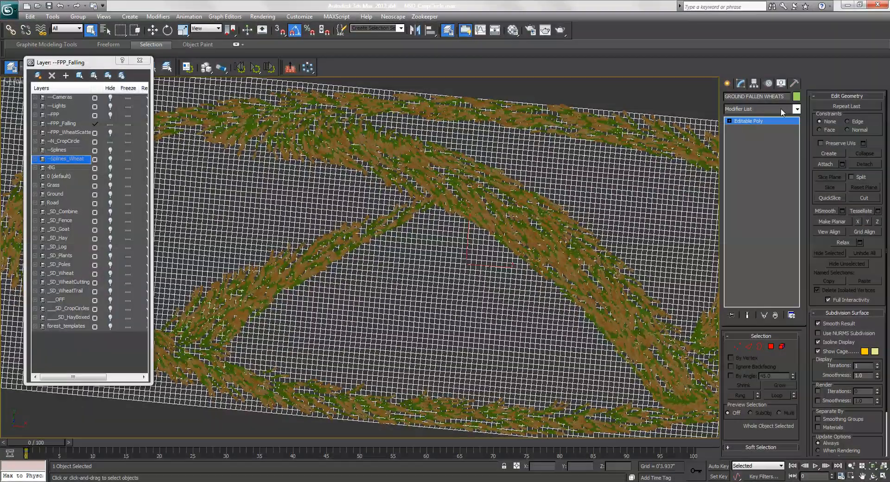
pyautogui.keyDown('alt'); pyautogui.moveTo(236, 188); pyautogui.dragTo(250, 160, button='middle'); pyautogui.keyUp('alt')
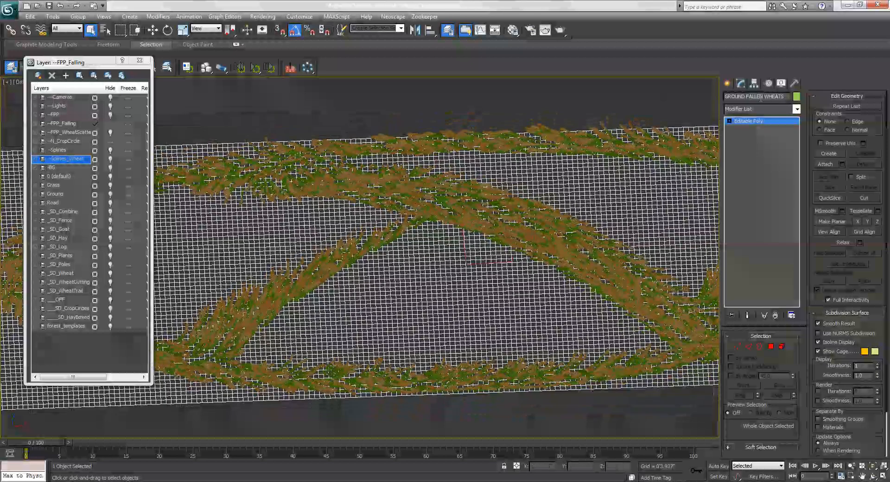
# Add a VertexPaint modifier to the GROUND FALLEN WHEATS mesh
pyautogui.click(756, 109)
pyautogui.press('v')
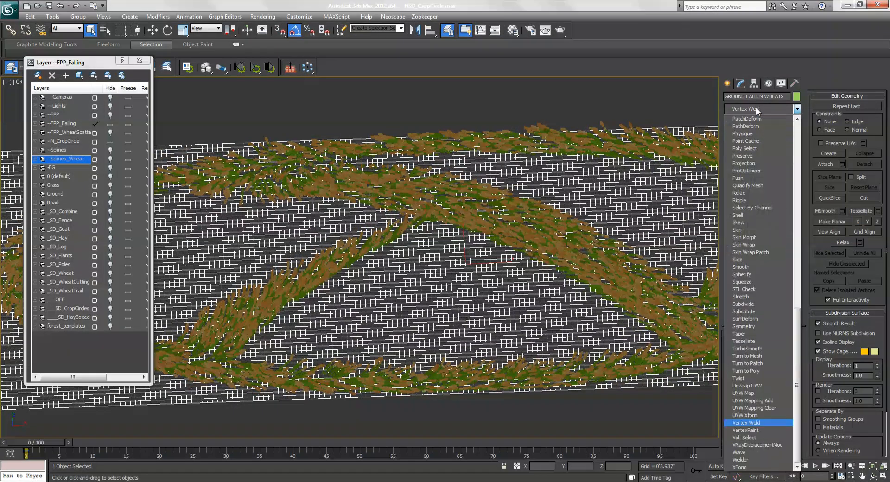
pyautogui.press('v')
pyautogui.press('Return')
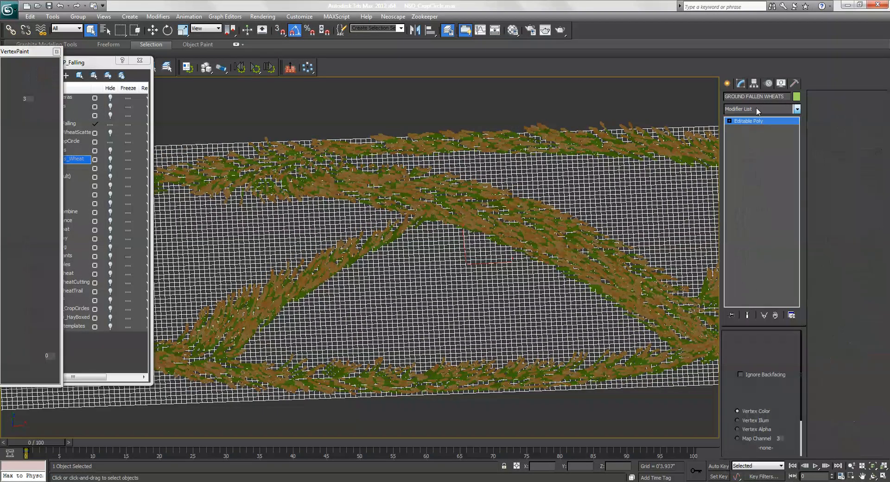
# Open a Color Clipboard floater from the utilities, close it and dismiss the layer list
pyautogui.moveTo(511, 319)
pyautogui.keyDown('alt'); pyautogui.mouseDown(button='middle')
pyautogui.moveTo(505, 292)
pyautogui.moveTo(528, 370)
pyautogui.mouseUp(button='middle'); pyautogui.keyUp('alt')
pyautogui.click(796, 83)
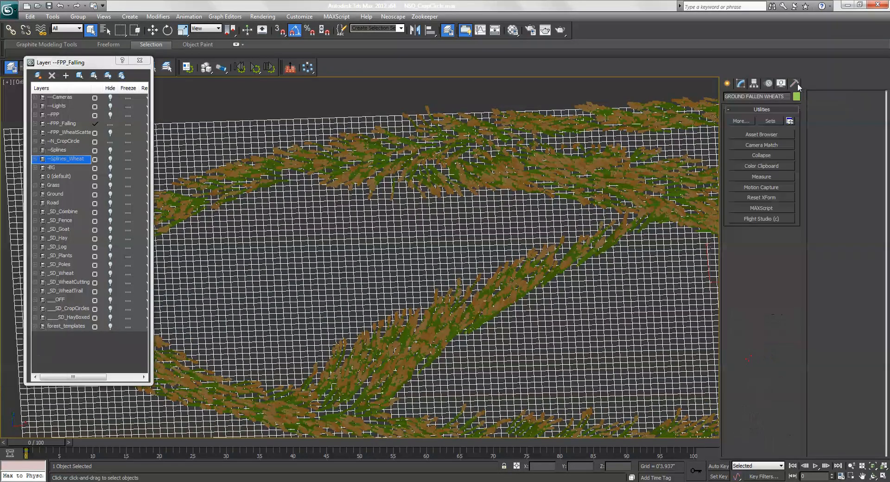
pyautogui.click(759, 165)
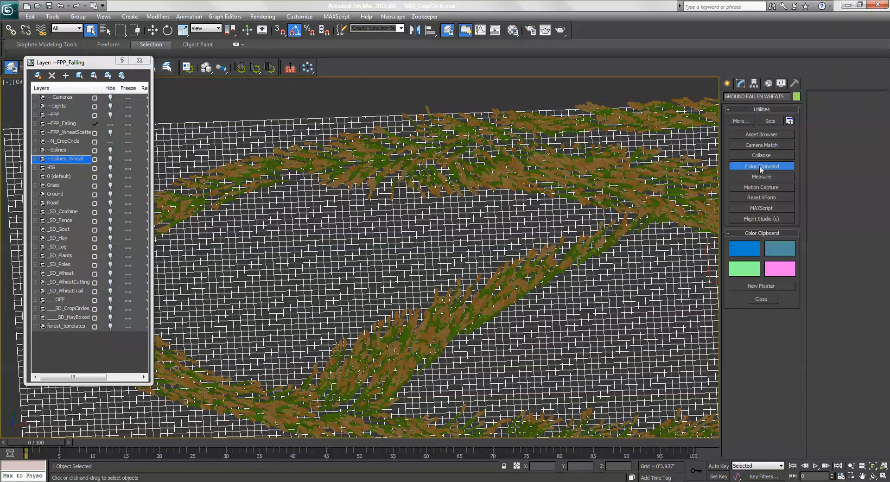
pyautogui.click(762, 285)
pyautogui.moveTo(432, 223); pyautogui.dragTo(204, 106)
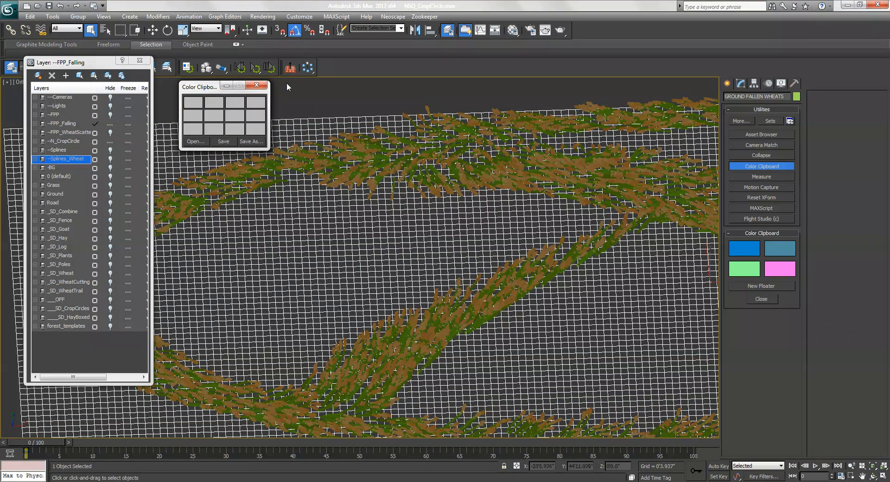
pyautogui.click(257, 85)
pyautogui.click(139, 60)
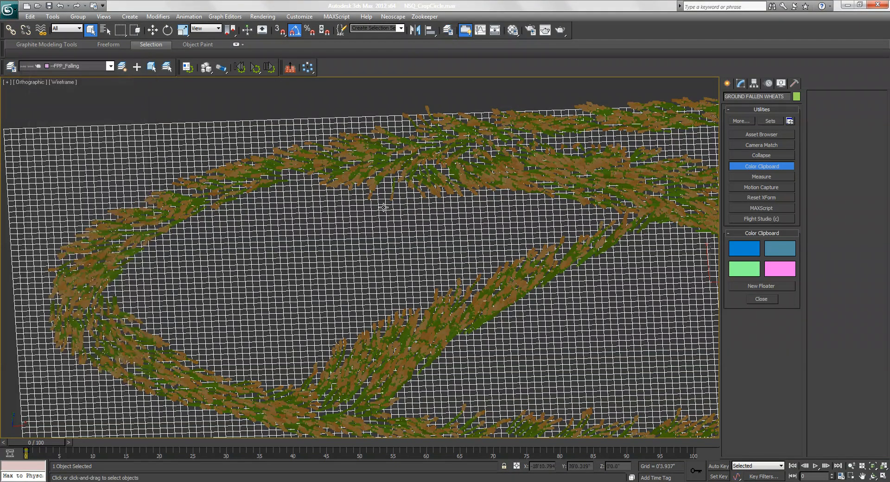
# Activate the VertexPaint brush with black on the GROUND FALLEN WHEATS mesh at a size of 3'6.992"
pyautogui.keyDown('alt'); pyautogui.moveTo(384, 207); pyautogui.dragTo(363, 179, button='middle'); pyautogui.keyUp('alt')
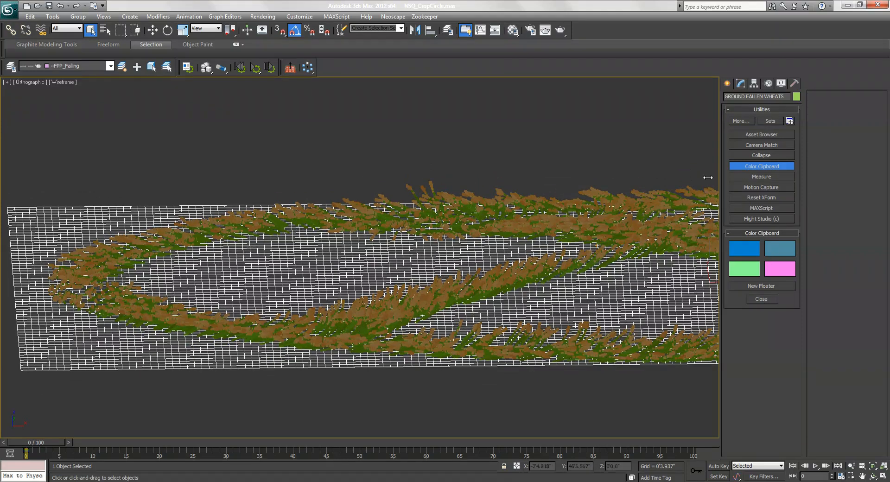
pyautogui.click(740, 86)
pyautogui.scroll(2, 521, 267)
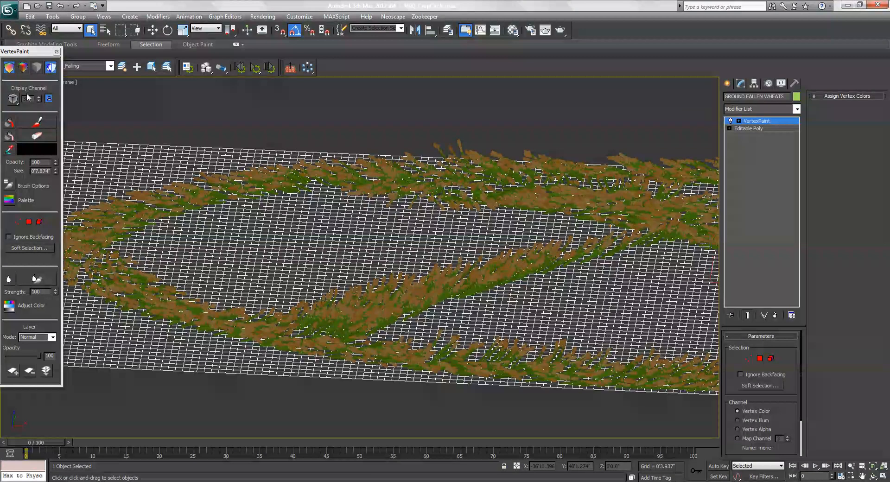
pyautogui.click(39, 123)
pyautogui.scroll(-3, 359, 230)
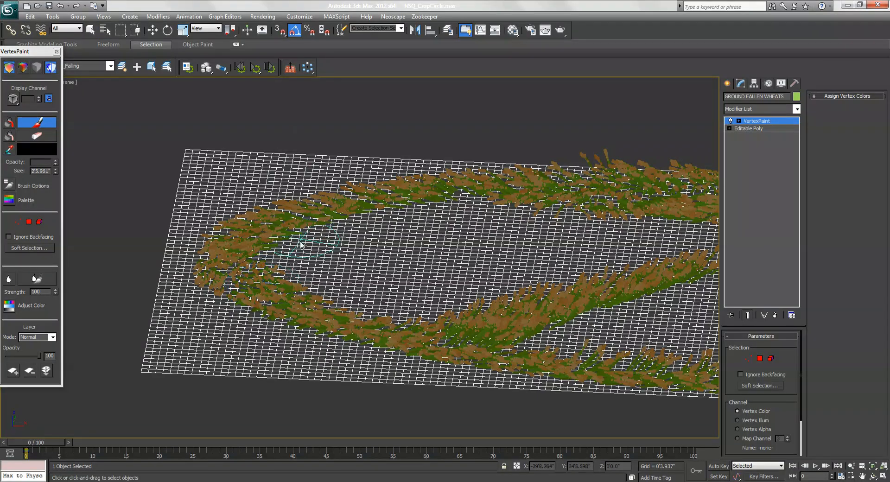
pyautogui.scroll(2, 264, 280)
pyautogui.scroll(2, 264, 280)
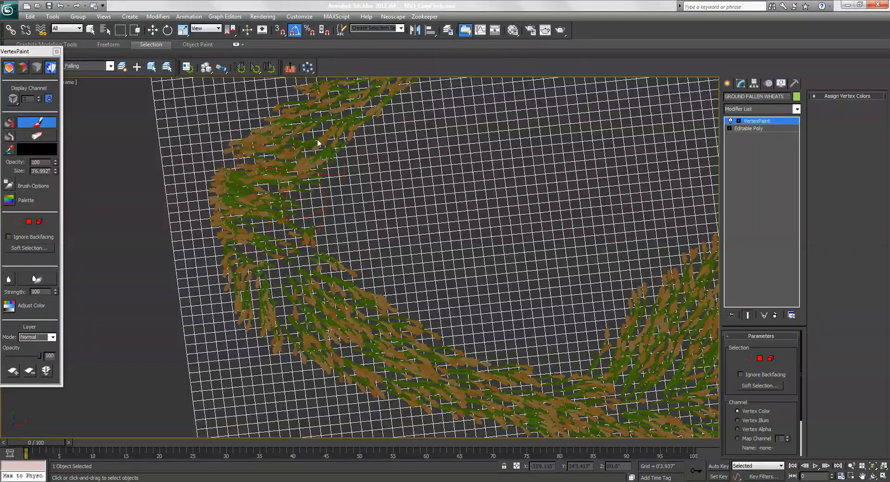
# Paint black vertex colour strokes across the curved fallen wheat path to redirect the stalks
pyautogui.keyDown('alt'); pyautogui.moveTo(298, 139); pyautogui.dragTo(265, 226, button='middle'); pyautogui.keyUp('alt')
pyautogui.moveTo(265, 226)
pyautogui.mouseDown()
pyautogui.moveTo(302, 225)
pyautogui.moveTo(337, 204)
pyautogui.moveTo(430, 225)
pyautogui.moveTo(440, 199)
pyautogui.mouseUp()
pyautogui.moveTo(367, 308)
pyautogui.mouseDown()
pyautogui.moveTo(368, 291)
pyautogui.moveTo(413, 298)
pyautogui.mouseUp()
pyautogui.keyDown('alt'); pyautogui.moveTo(413, 298); pyautogui.dragTo(409, 313, button='middle'); pyautogui.keyUp('alt')
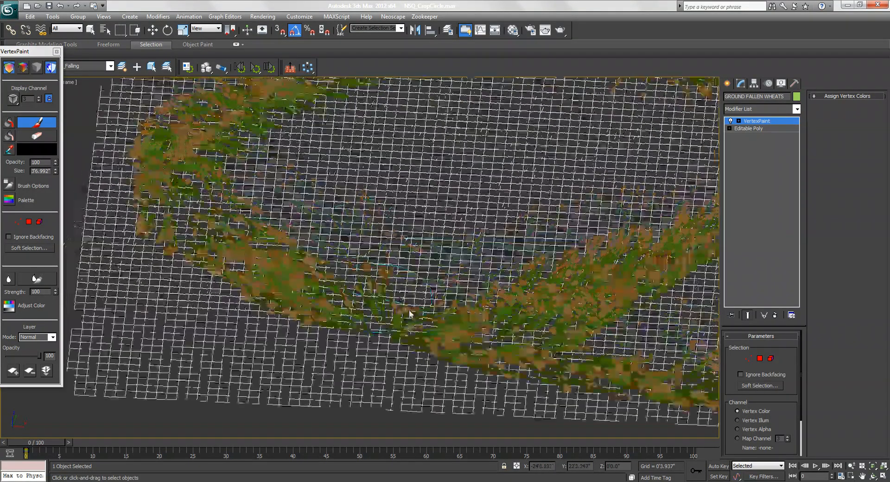
pyautogui.scroll(3, 423, 289)
pyautogui.scroll(-2, 422, 290)
pyautogui.hotkey('ctrl', 's')
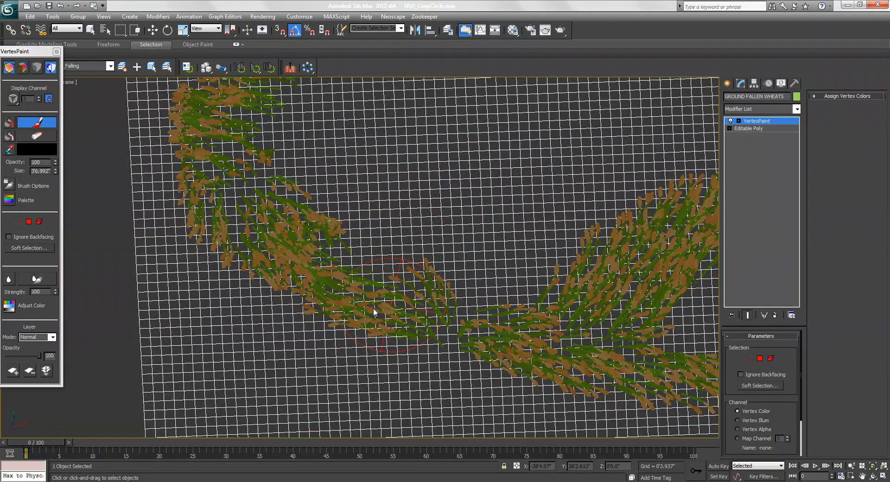
# Delete the VertexPaint modifier from the GROUND FALLEN WHEATS mesh
pyautogui.scroll(-2, 465, 235)
pyautogui.moveTo(453, 245)
pyautogui.keyDown('alt'); pyautogui.mouseDown(button='middle')
pyautogui.moveTo(451, 238)
pyautogui.moveTo(481, 221)
pyautogui.moveTo(454, 253)
pyautogui.mouseUp(button='middle'); pyautogui.keyUp('alt')
pyautogui.scroll(2, 497, 221)
pyautogui.moveTo(533, 238); pyautogui.dragTo(486, 240, button='middle')
pyautogui.click(746, 85)
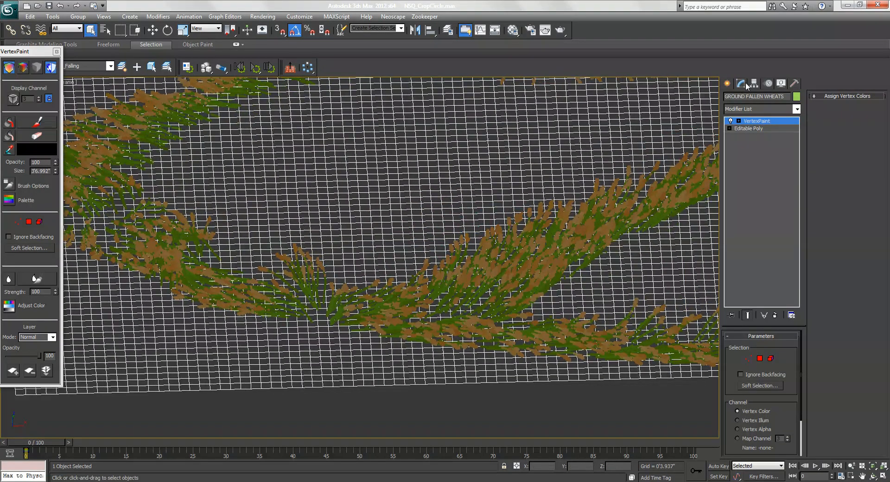
pyautogui.rightClick(755, 124)
pyautogui.click(776, 138)
# Select Forest_WheatFalling and review its Transform rotation ranges and Vertex Color map
pyautogui.keyDown('alt'); pyautogui.moveTo(536, 238); pyautogui.dragTo(549, 128, button='middle'); pyautogui.keyUp('alt')
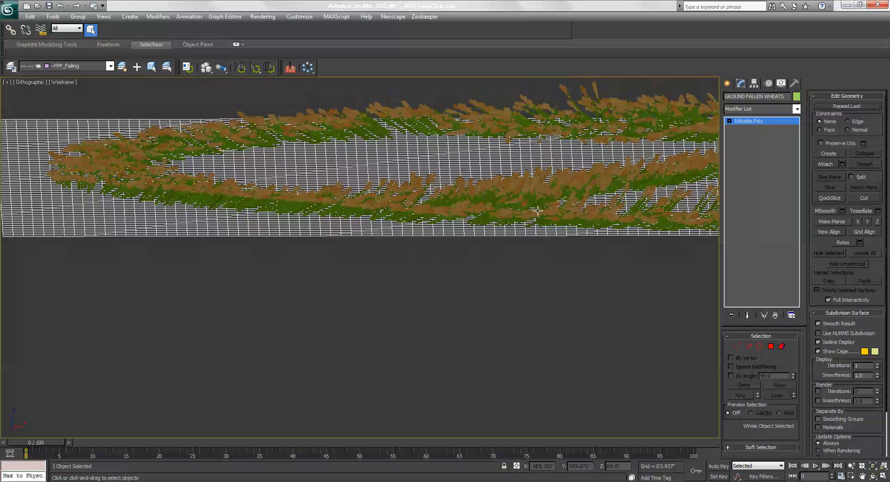
pyautogui.moveTo(714, 115); pyautogui.dragTo(682, 151, button='middle')
pyautogui.click(653, 139)
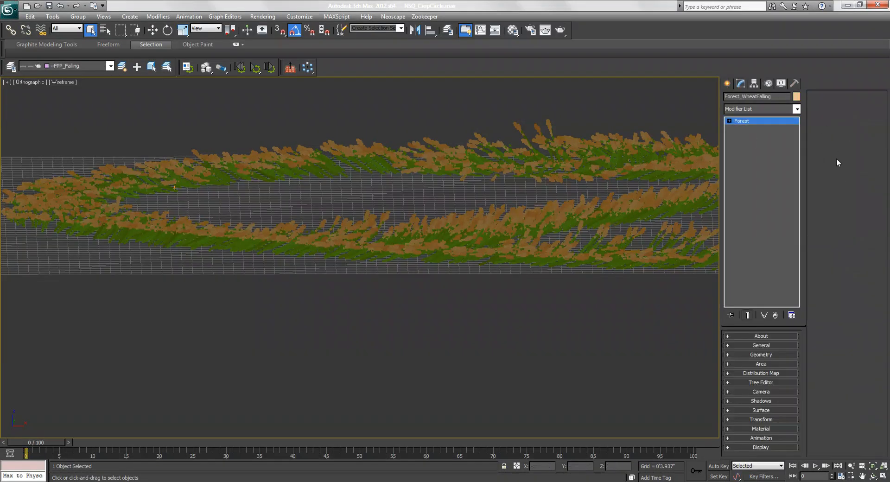
pyautogui.click(773, 420)
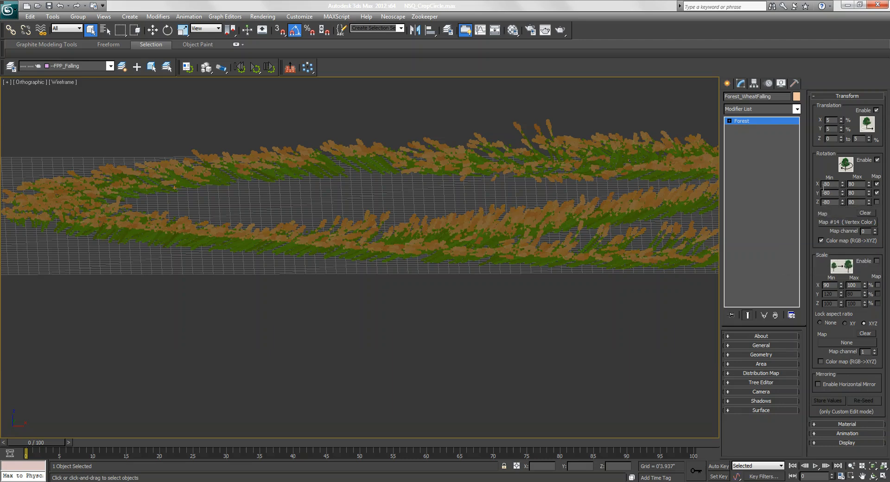
pyautogui.keyDown('alt'); pyautogui.moveTo(501, 236); pyautogui.dragTo(626, 243, button='middle'); pyautogui.keyUp('alt')
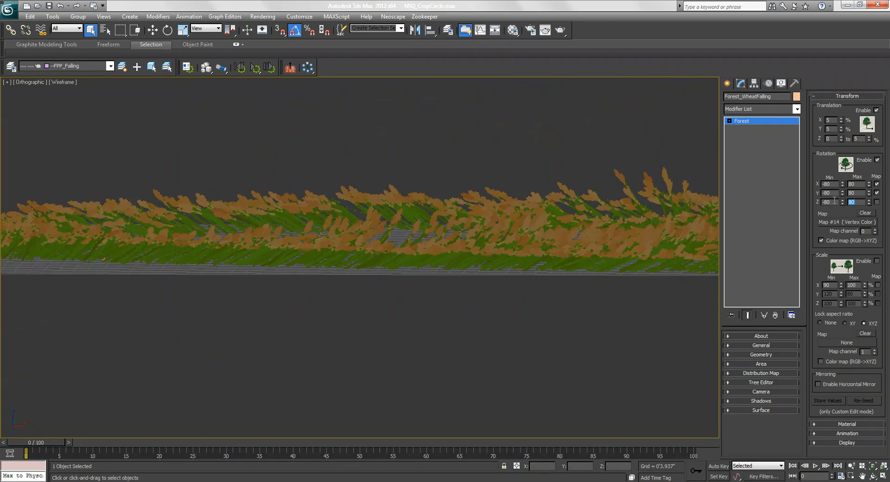
pyautogui.keyDown('alt'); pyautogui.moveTo(579, 186); pyautogui.dragTo(573, 242, button='middle'); pyautogui.keyUp('alt')
# Try a lower maximum Z rotation on Forest_WheatFalling and set it back to 80
pyautogui.moveTo(870, 203)
pyautogui.mouseDown()
pyautogui.moveTo(863, 223)
pyautogui.moveTo(860, 214)
pyautogui.mouseUp()
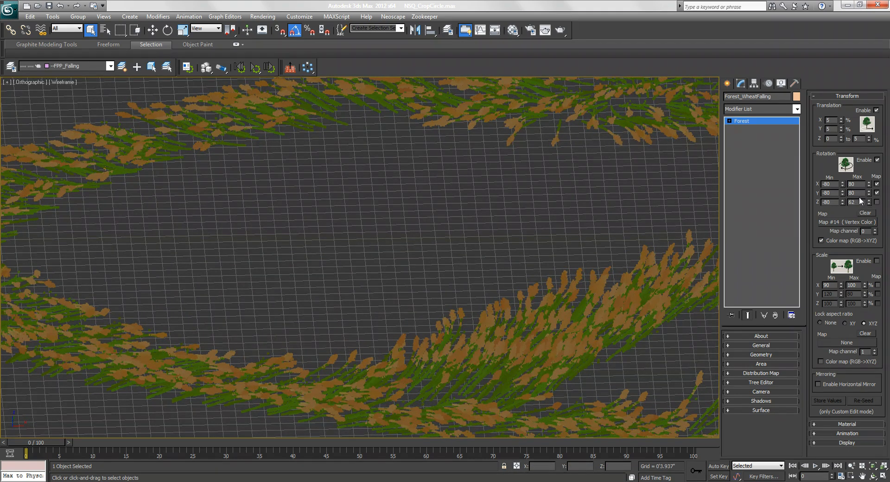
pyautogui.write('80')
pyautogui.press('Return')
pyautogui.moveTo(562, 272); pyautogui.dragTo(495, 246, button='middle')
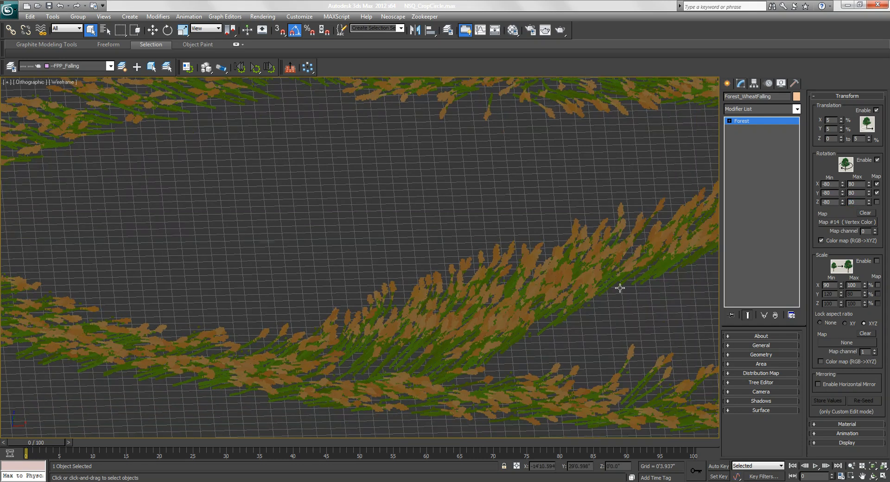
# Reopen the layer list and examine the fallen wheat pattern from the top and at an angle
pyautogui.click(447, 30)
pyautogui.keyDown('alt'); pyautogui.moveTo(435, 248); pyautogui.dragTo(481, 254, button='middle'); pyautogui.keyUp('alt')
pyautogui.scroll(2, 481, 278)
pyautogui.scroll(-3, 513, 258)
pyautogui.scroll(-3, 509, 264)
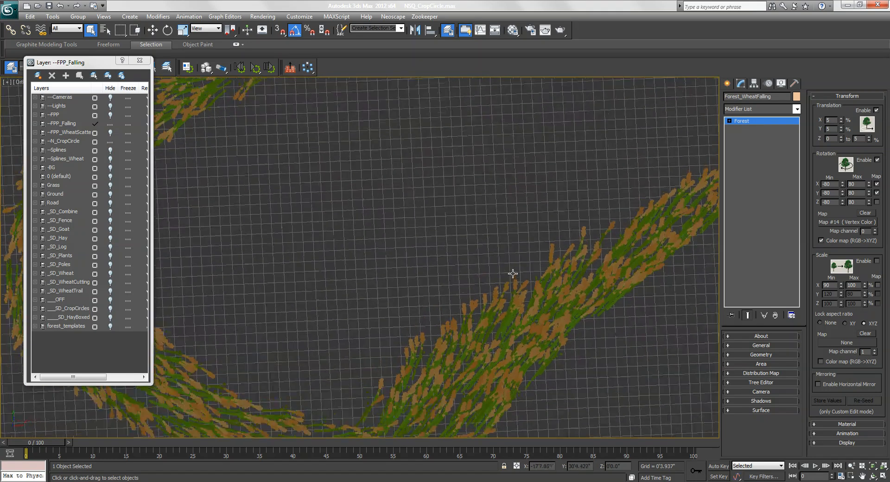
pyautogui.press('t')
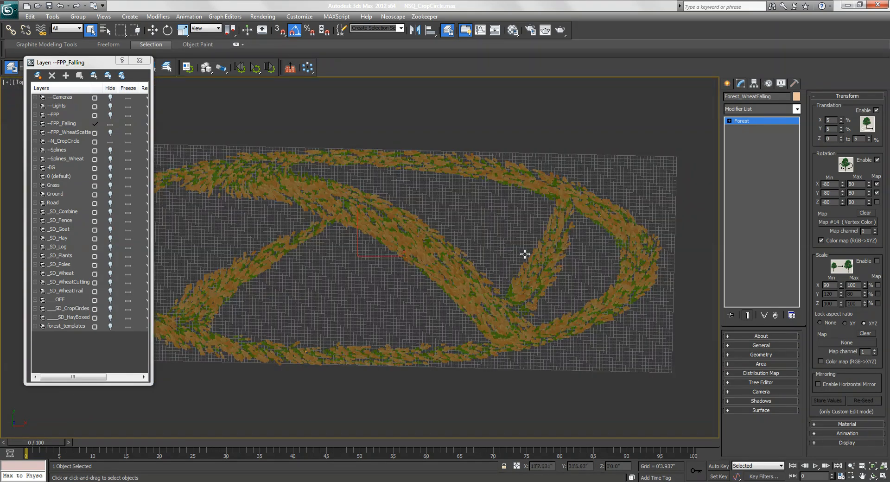
pyautogui.scroll(3, 524, 254)
pyautogui.keyDown('alt'); pyautogui.moveTo(262, 187); pyautogui.dragTo(275, 161, button='middle'); pyautogui.keyUp('alt')
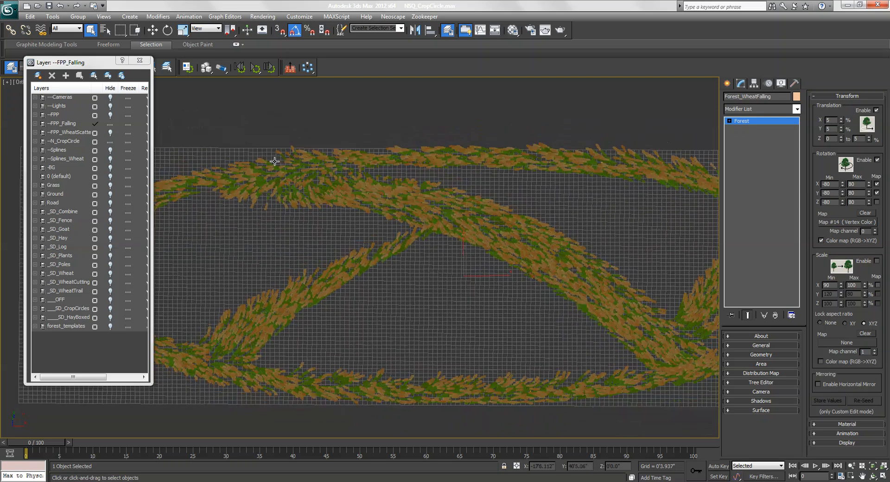
# Briefly unhide the --FPP_WheatScatter layer, hide it again and select the ground mesh under the fallen wheat
pyautogui.click(113, 133)
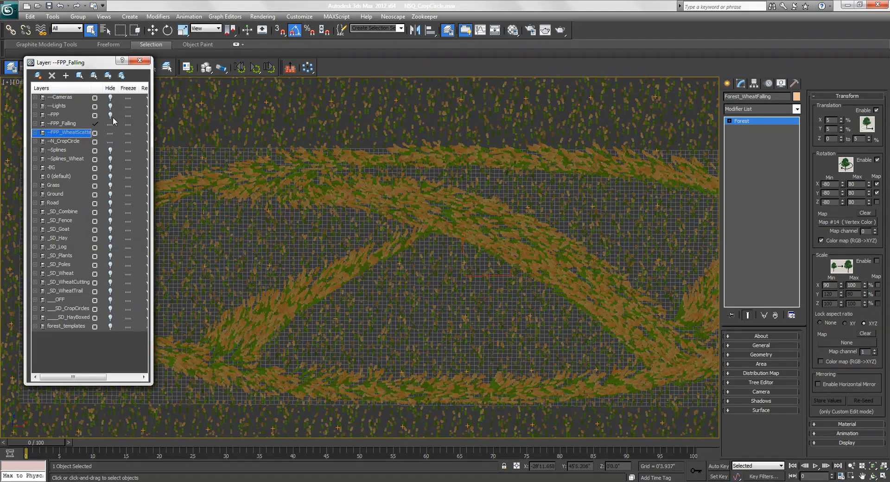
pyautogui.click(112, 133)
pyautogui.click(280, 246)
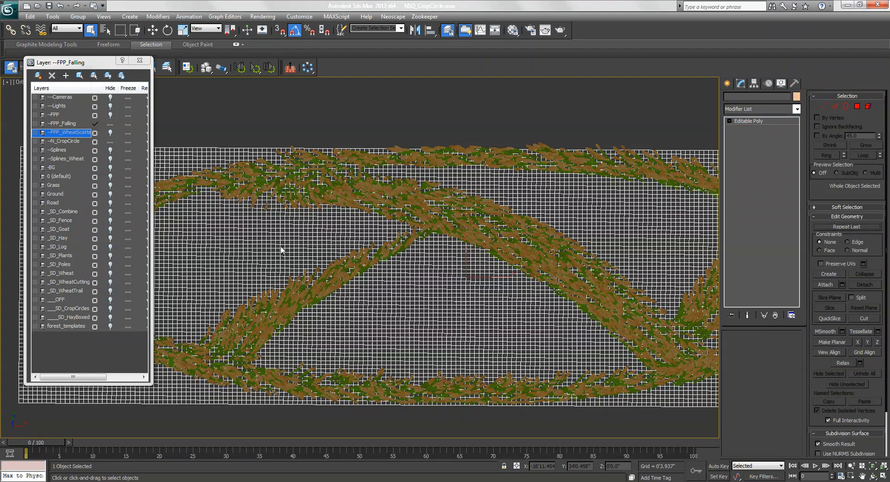
# Set the ground mesh's vertex channel display to Vertex Color in its object properties and view the mesh at an angle
pyautogui.rightClick(281, 248)
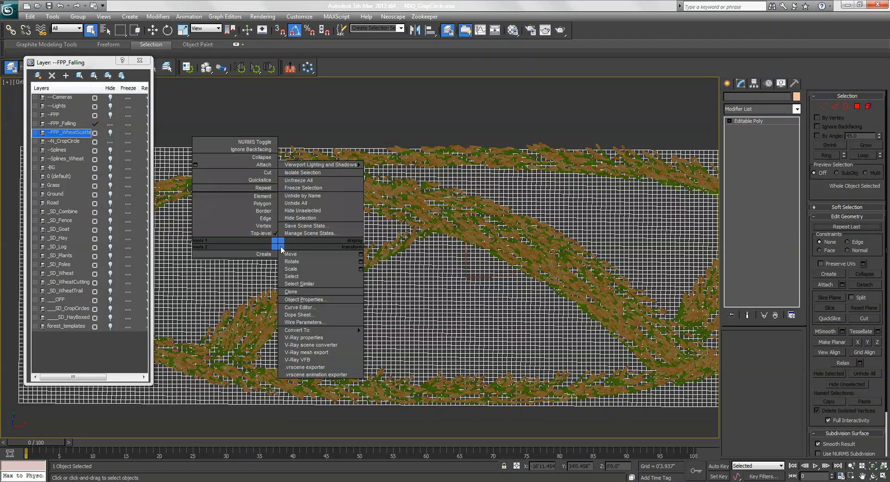
pyautogui.click(317, 300)
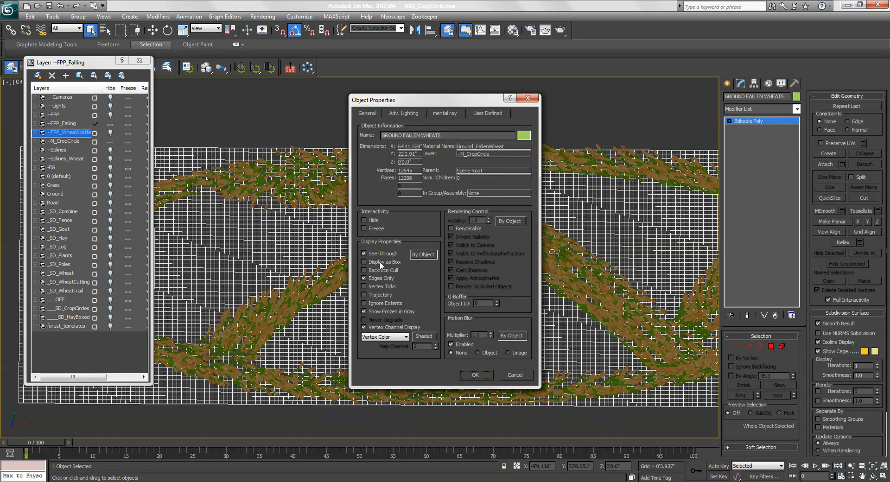
pyautogui.click(385, 337)
pyautogui.click(385, 343)
pyautogui.click(479, 374)
pyautogui.keyDown('alt'); pyautogui.moveTo(477, 345); pyautogui.dragTo(467, 302, button='middle'); pyautogui.keyUp('alt')
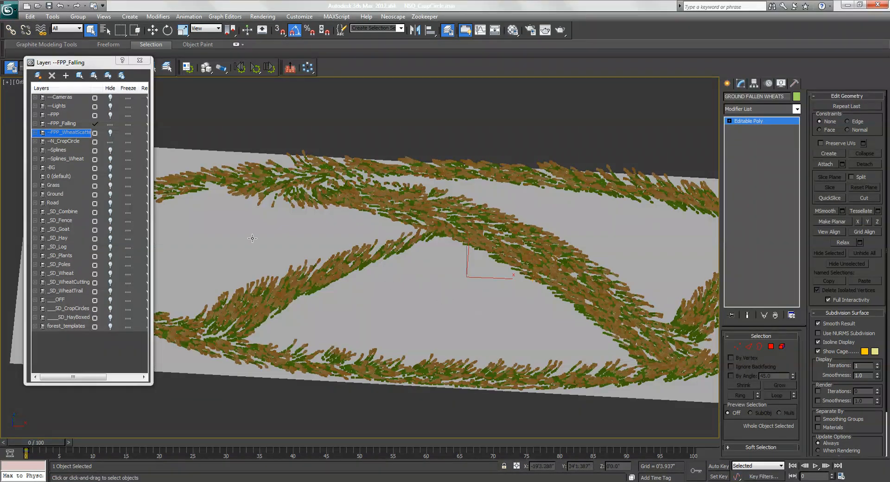
# Unhide the scatter layers and all layers from --Splines to _SD_WheatTrail, and hide the --N_CropCircle layer
pyautogui.click(111, 124)
pyautogui.click(110, 150)
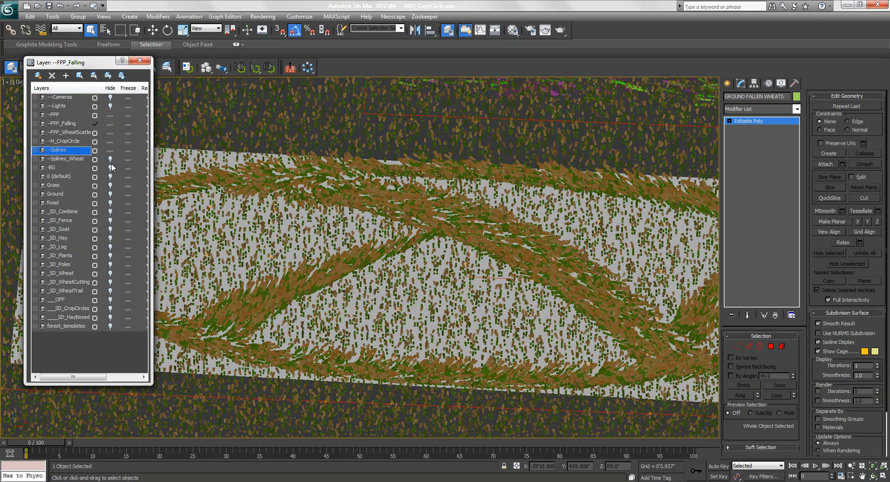
pyautogui.keyDown('shift'); pyautogui.click(77, 292); pyautogui.keyUp('shift')
pyautogui.click(110, 291)
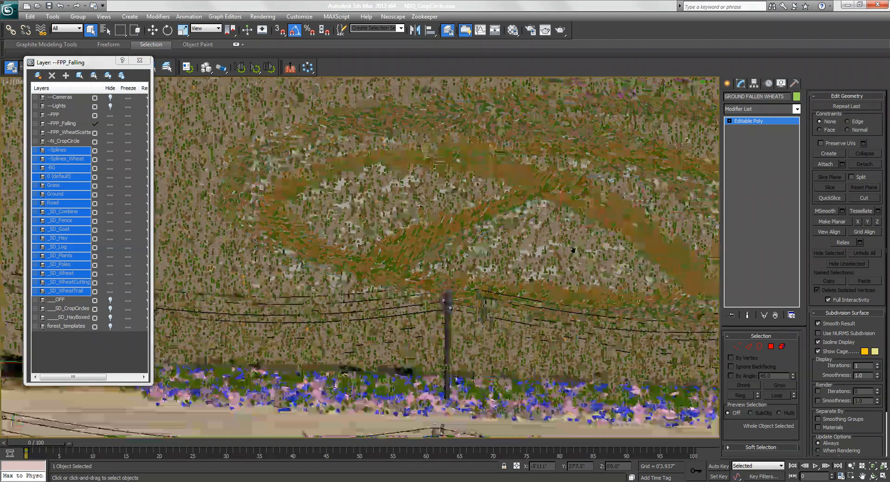
pyautogui.scroll(-2, 573, 250)
pyautogui.click(110, 141)
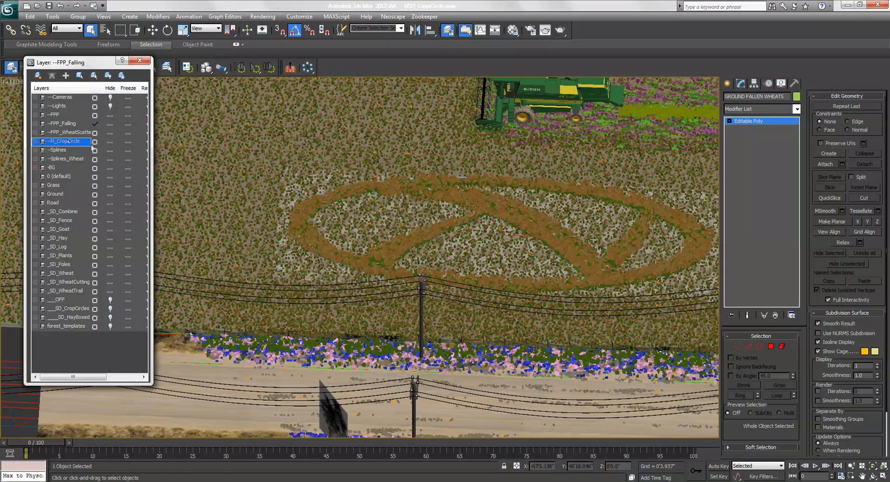
# Hide the --FPP_Falling layer and freeze all layers from -BG to _SD_WheatTrail
pyautogui.moveTo(397, 324); pyautogui.dragTo(389, 330, button='middle')
pyautogui.scroll(-3, 554, 259)
pyautogui.keyDown('alt'); pyautogui.moveTo(505, 257); pyautogui.dragTo(88, 342, button='middle'); pyautogui.keyUp('alt')
pyautogui.scroll(3, 470, 224)
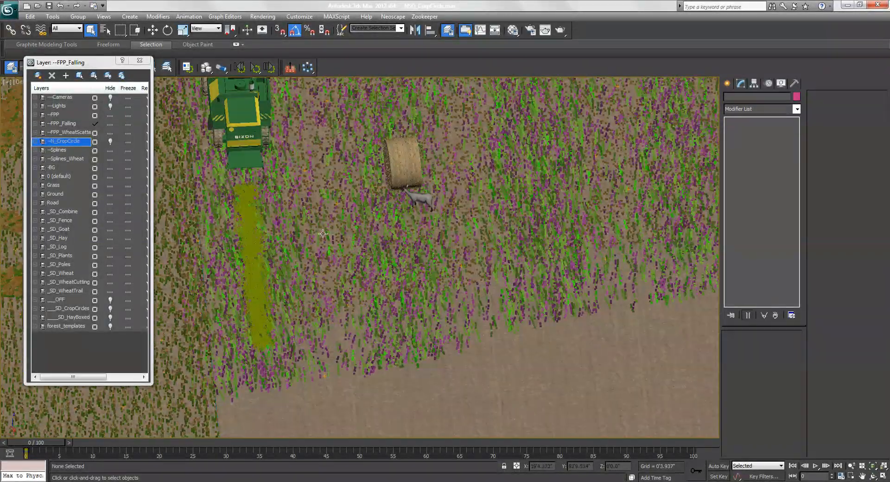
pyautogui.click(281, 202)
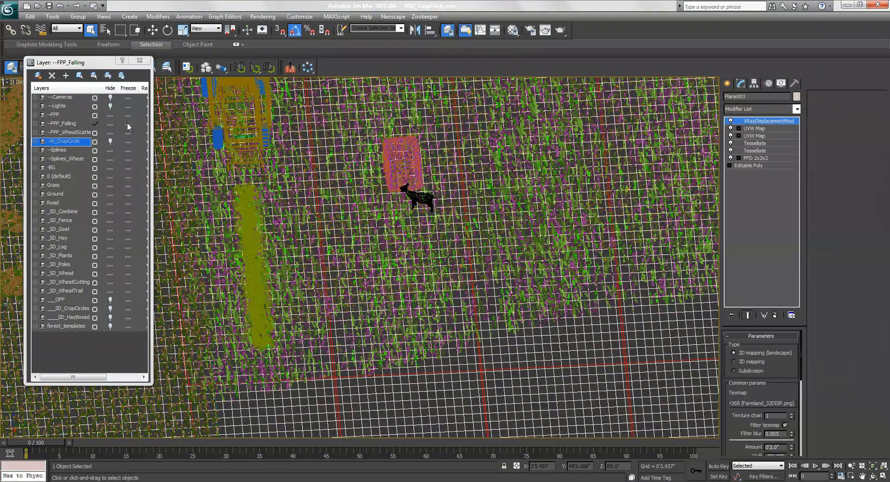
pyautogui.click(80, 133)
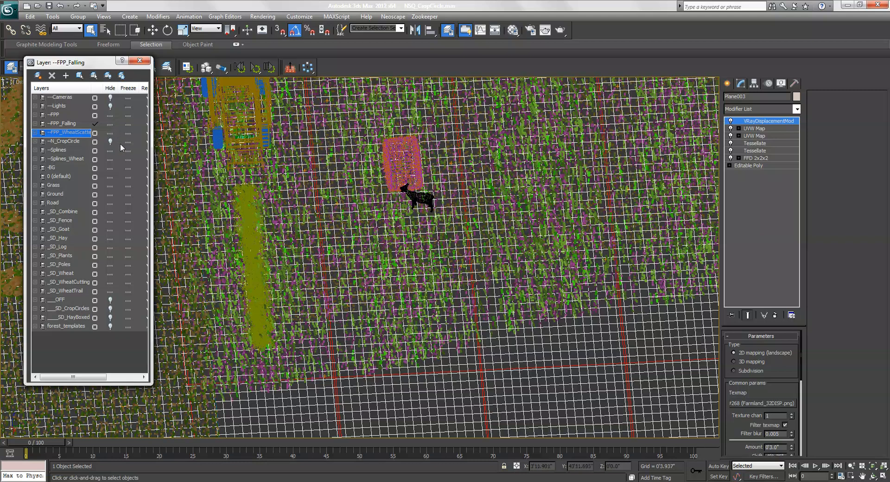
pyautogui.click(111, 124)
pyautogui.click(69, 169)
pyautogui.keyDown('shift'); pyautogui.click(71, 291); pyautogui.keyUp('shift')
pyautogui.click(128, 290)
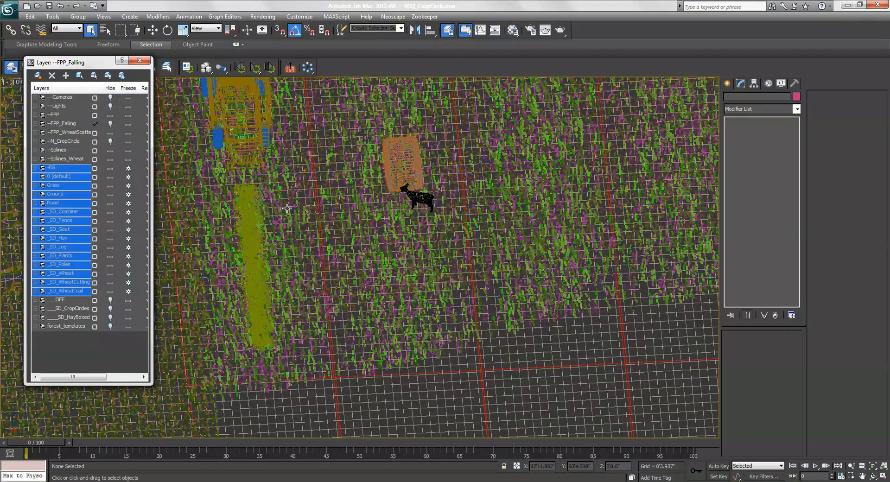
# Isolate the Forest_stalkBase scatter beside the combine, review its Transform ranges, and exit isolation
pyautogui.moveTo(292, 208); pyautogui.dragTo(343, 288, button='middle')
pyautogui.scroll(2, 343, 237)
pyautogui.click(325, 240)
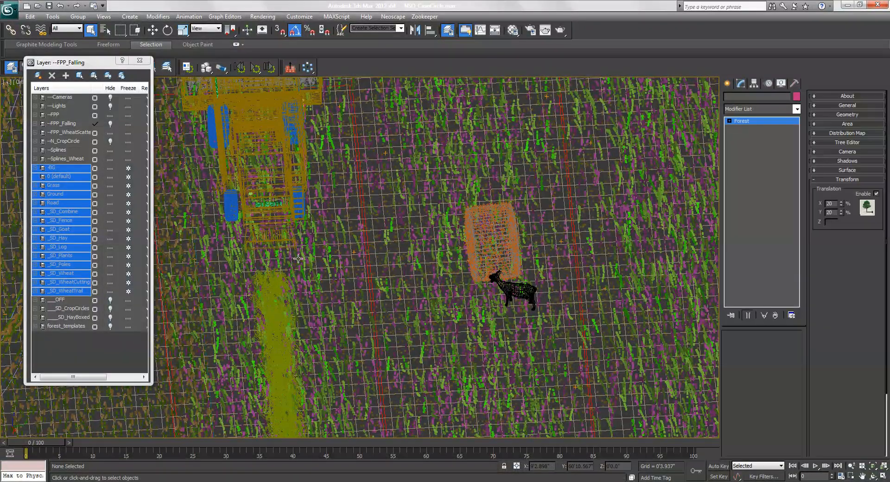
pyautogui.hotkey('alt', 'q')
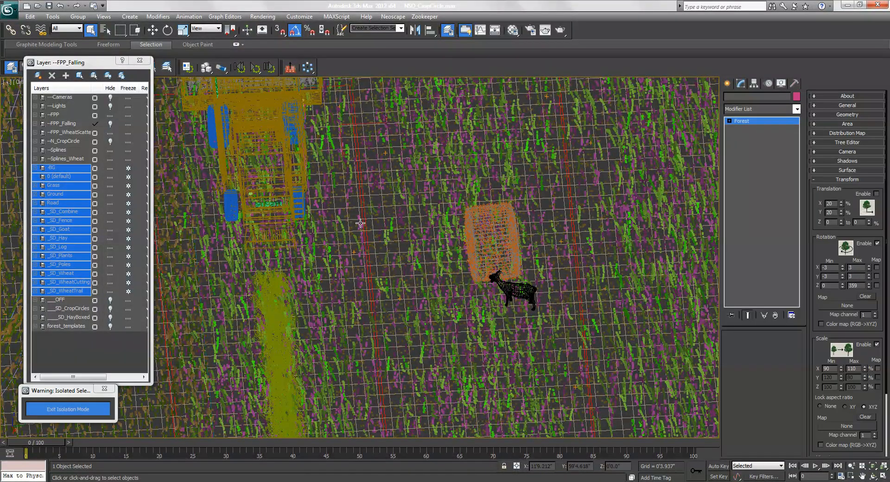
pyautogui.click(68, 409)
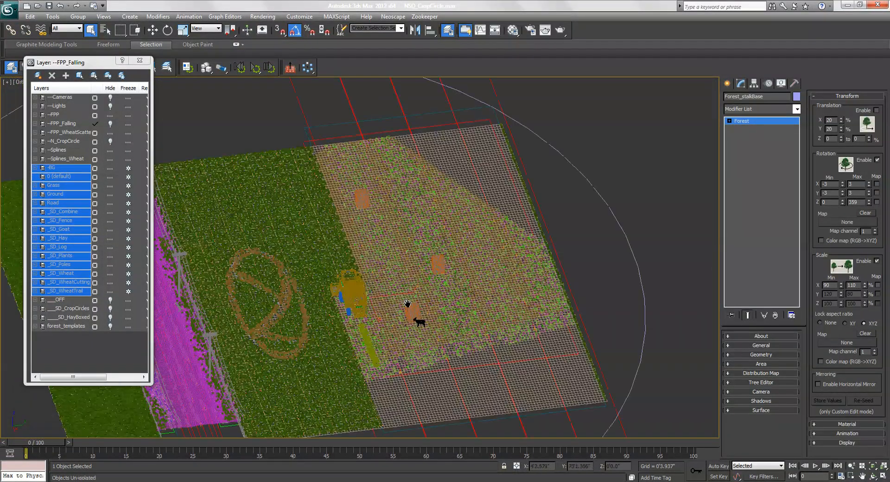
# Isolate the Forest_stalkFallen scatter, examine its strips of fallen stalks from several angles, and exit isolation
pyautogui.scroll(4, 397, 245)
pyautogui.moveTo(397, 244); pyautogui.dragTo(391, 234, button='middle')
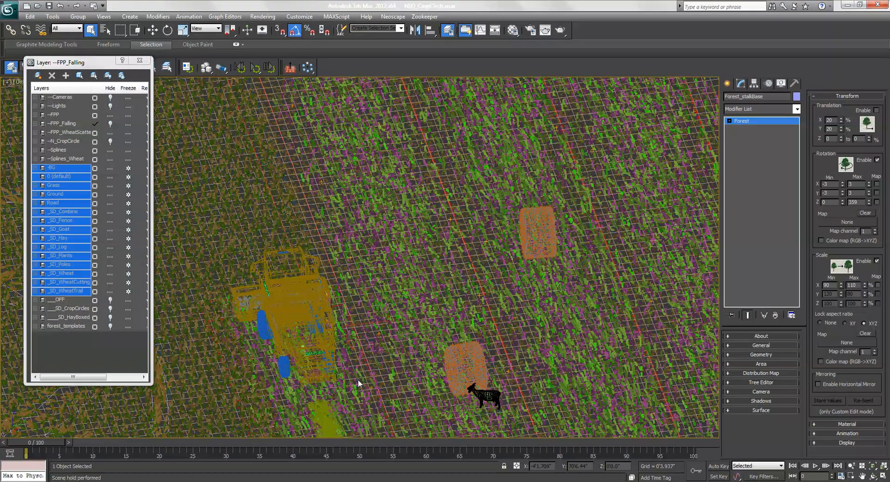
pyautogui.moveTo(357, 379); pyautogui.dragTo(352, 396, button='middle')
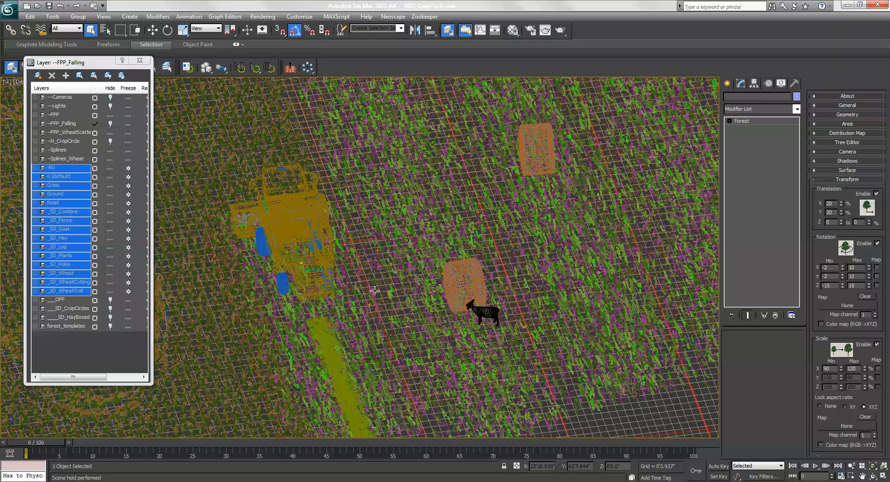
pyautogui.scroll(6, 369, 297)
pyautogui.hotkey('alt', 'q')
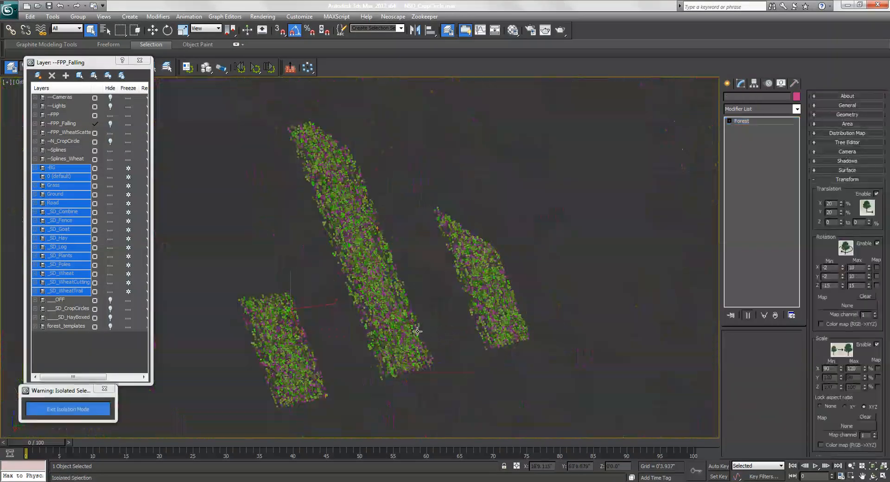
pyautogui.keyDown('alt'); pyautogui.moveTo(417, 332); pyautogui.dragTo(438, 277, button='middle'); pyautogui.keyUp('alt')
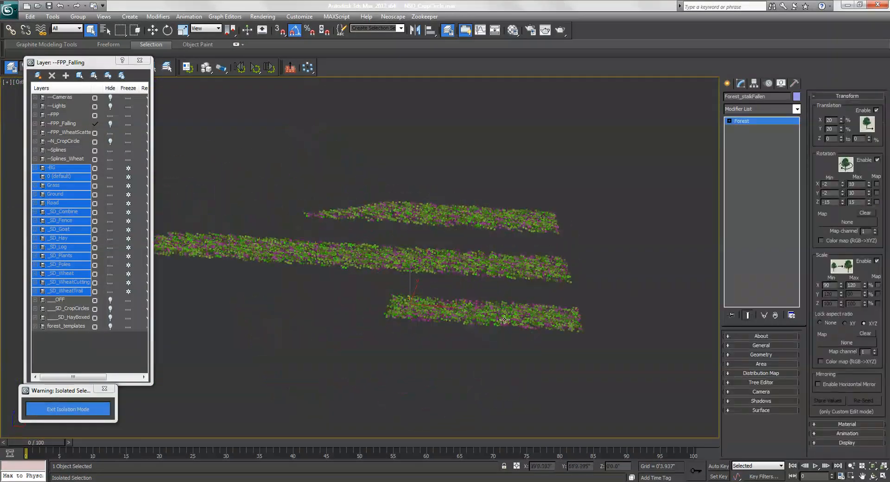
pyautogui.scroll(4, 419, 295)
pyautogui.keyDown('alt'); pyautogui.moveTo(382, 288); pyautogui.dragTo(479, 297, button='middle'); pyautogui.keyUp('alt')
pyautogui.keyDown('alt'); pyautogui.moveTo(468, 160); pyautogui.dragTo(501, 182, button='middle'); pyautogui.keyUp('alt')
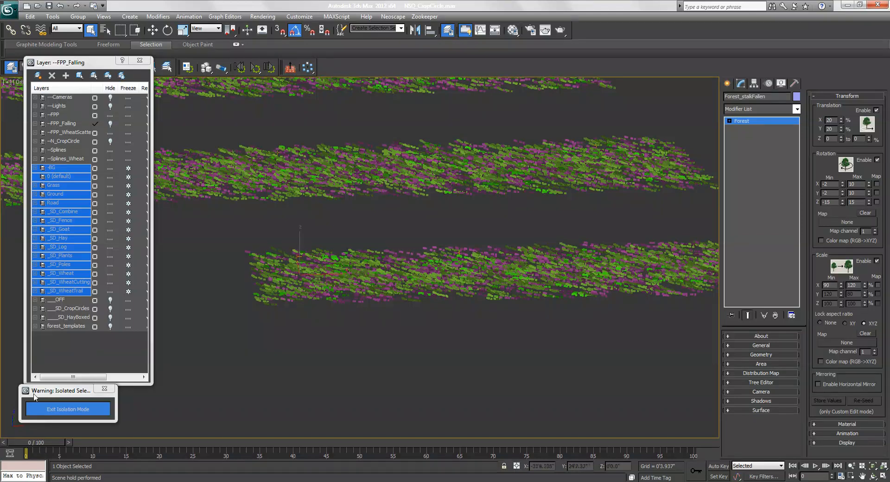
pyautogui.click(68, 409)
# Isolate Forest_stalkFallen together with its rectangular boundary spline and frame both in the top view
pyautogui.moveTo(283, 345); pyautogui.dragTo(0, 380, button='middle')
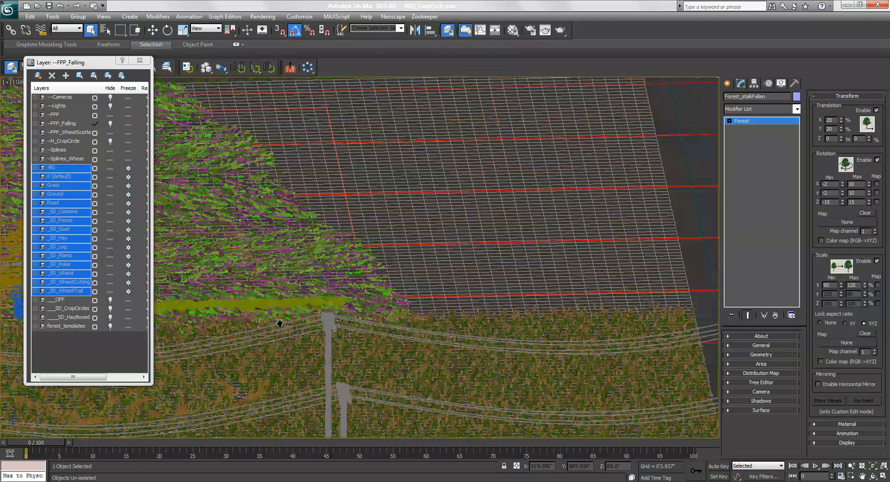
pyautogui.moveTo(649, 334); pyautogui.dragTo(345, 331, button='middle')
pyautogui.keyDown('ctrl'); pyautogui.click(621, 336); pyautogui.keyUp('ctrl')
pyautogui.hotkey('alt', 'q')
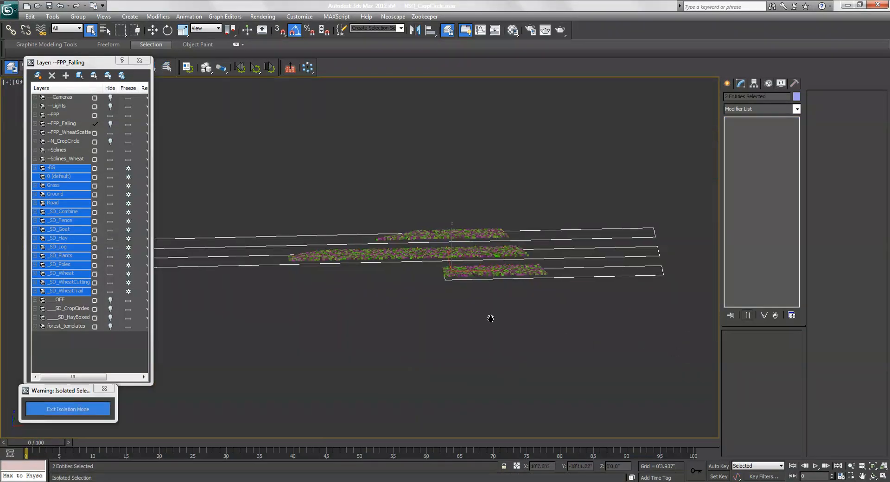
pyautogui.press('t')
pyautogui.press('z')
pyautogui.moveTo(516, 268); pyautogui.dragTo(425, 270, button='middle')
pyautogui.scroll(2, 411, 273)
# Select only Forest_stalkFallen and review the include spline in its Area settings
pyautogui.moveTo(507, 204); pyautogui.dragTo(554, 320)
pyautogui.click(426, 252)
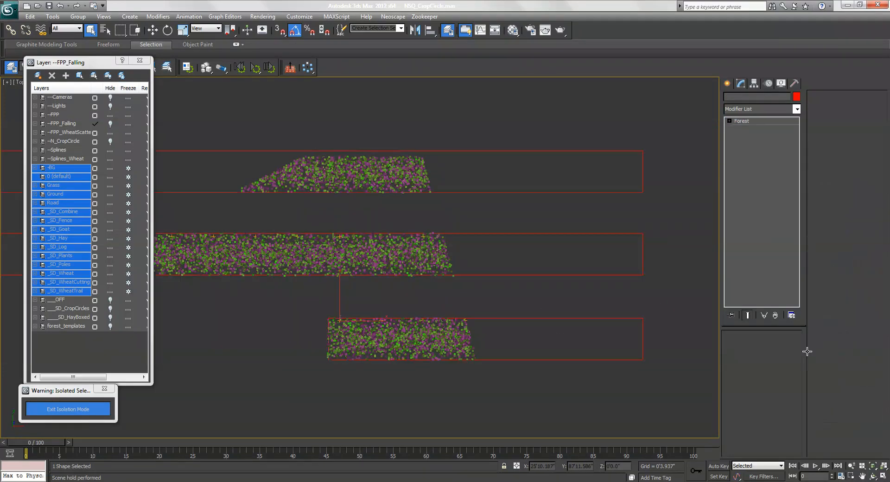
pyautogui.click(763, 364)
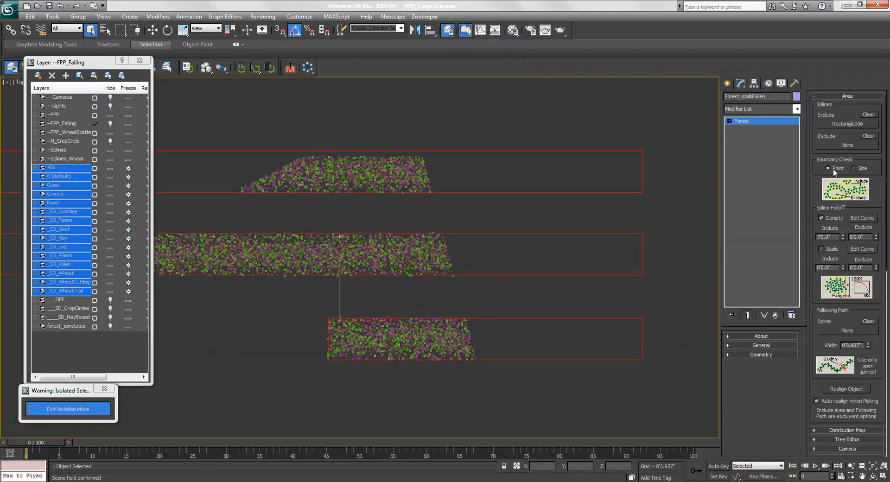
pyautogui.click(841, 123)
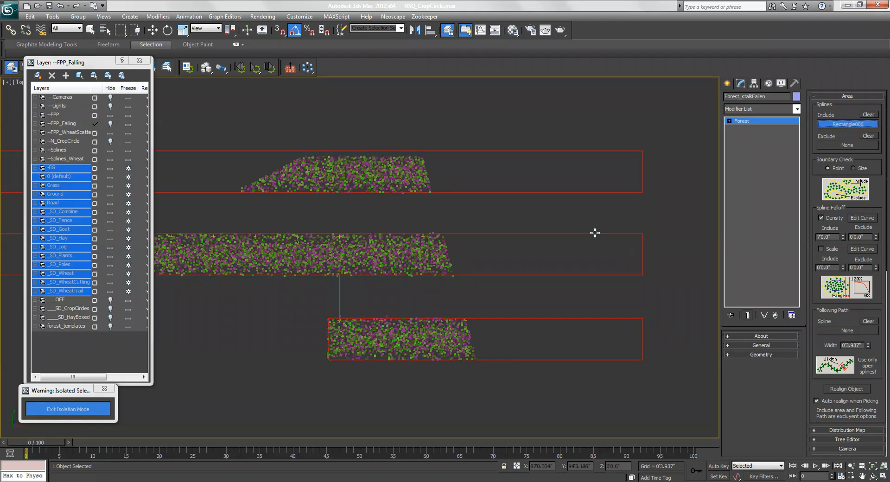
pyautogui.press('w')
pyautogui.scroll(-2, 870, 212)
# Review the include density falloff of Forest_stalkFallen and its falloff curve, keep the distance at 7'0", and exit isolation
pyautogui.moveTo(836, 226); pyautogui.dragTo(810, 228)
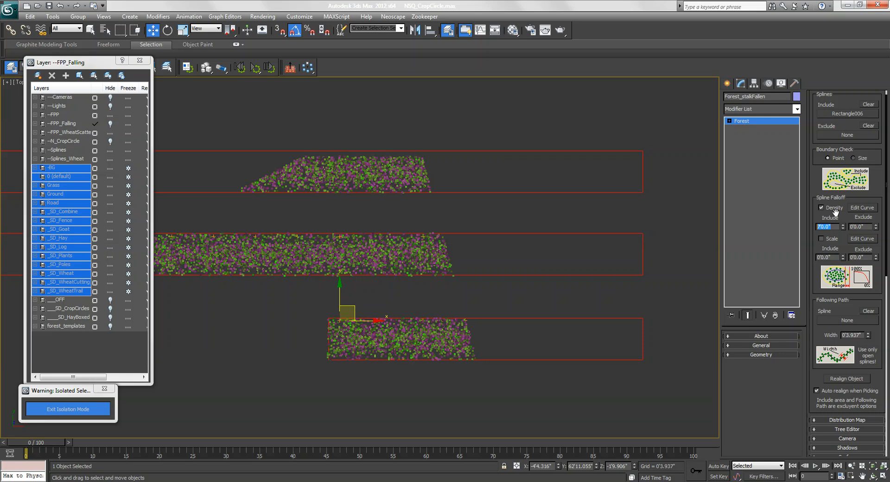
pyautogui.moveTo(844, 227); pyautogui.dragTo(846, 234)
pyautogui.write('70')
pyautogui.press('Return')
pyautogui.click(861, 208)
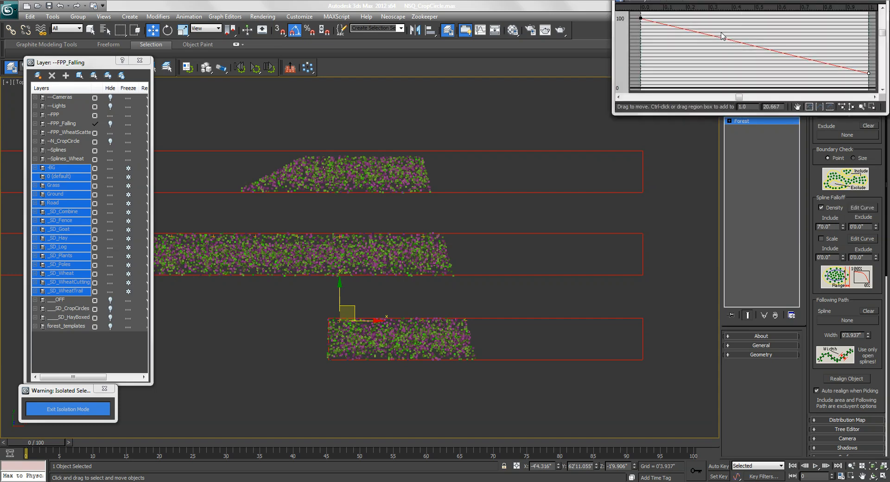
pyautogui.moveTo(887, 2); pyautogui.dragTo(856, 2)
pyautogui.click(844, 5)
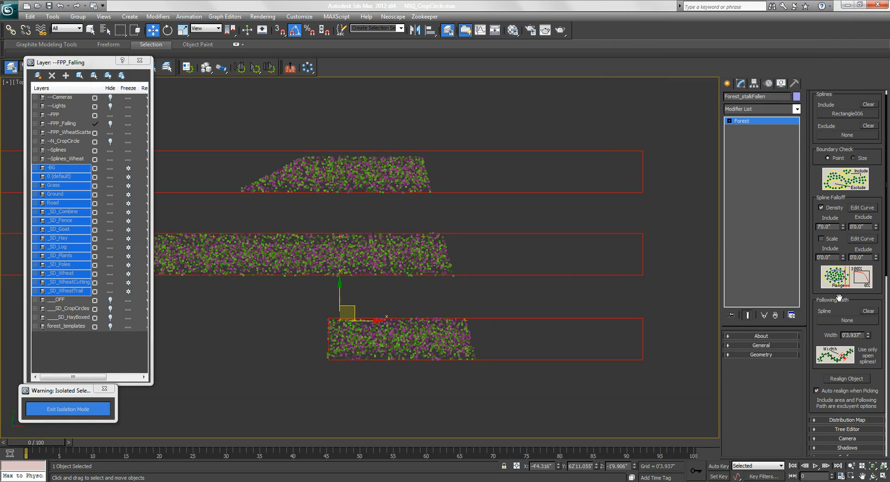
pyautogui.click(70, 410)
# Isolate the Forest_stalkFallen Backwards scatter in the harvested field, examine its strips from the top, and exit isolation
pyautogui.moveTo(452, 309); pyautogui.dragTo(411, 342, button='middle')
pyautogui.scroll(2, 436, 288)
pyautogui.moveTo(444, 395); pyautogui.dragTo(427, 293, button='middle')
pyautogui.scroll(2, 357, 259)
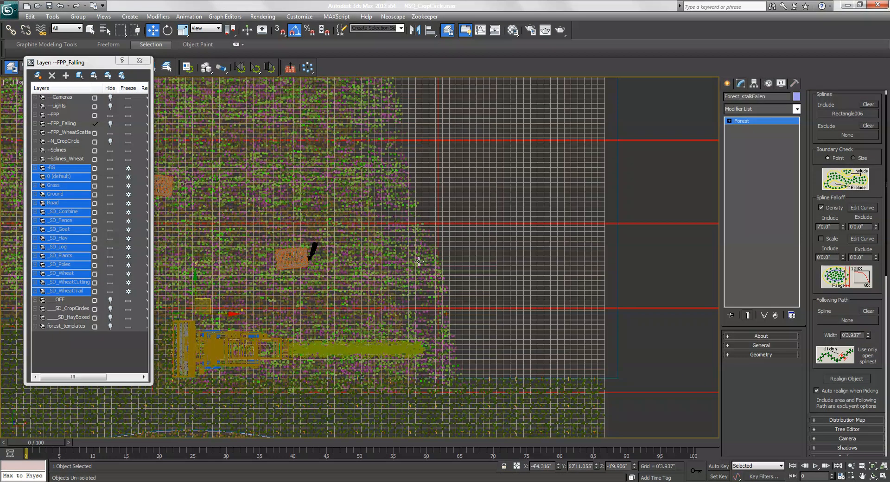
pyautogui.click(324, 234)
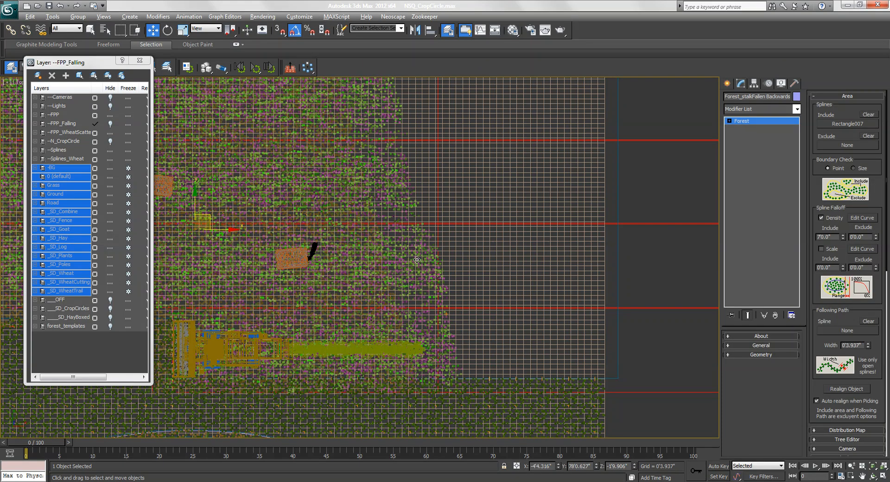
pyautogui.hotkey('alt', 'q')
pyautogui.moveTo(433, 282); pyautogui.dragTo(454, 287, button='middle')
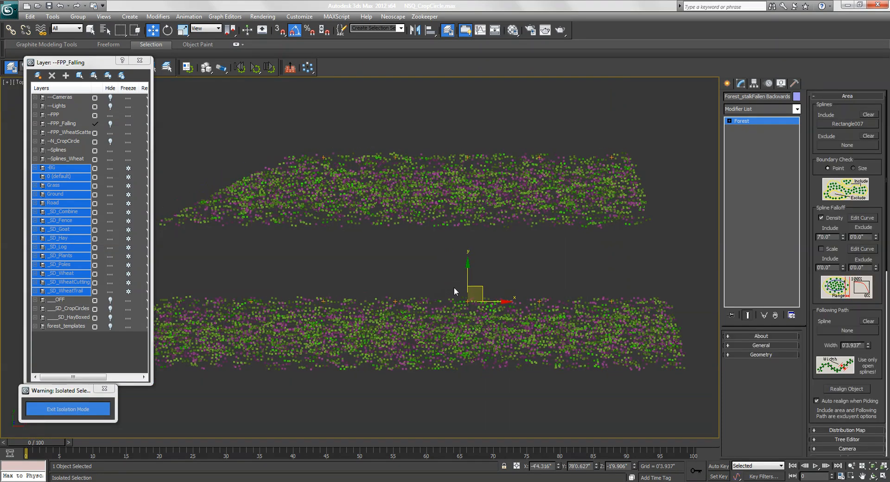
pyautogui.click(61, 409)
# Examine the harvested field at an angle and the strip of flowers and grass along the road up close
pyautogui.moveTo(465, 353); pyautogui.dragTo(378, 268, button='middle')
pyautogui.moveTo(385, 368); pyautogui.dragTo(375, 219, button='middle')
pyautogui.keyDown('alt'); pyautogui.moveTo(413, 391); pyautogui.dragTo(336, 349, button='middle'); pyautogui.keyUp('alt')
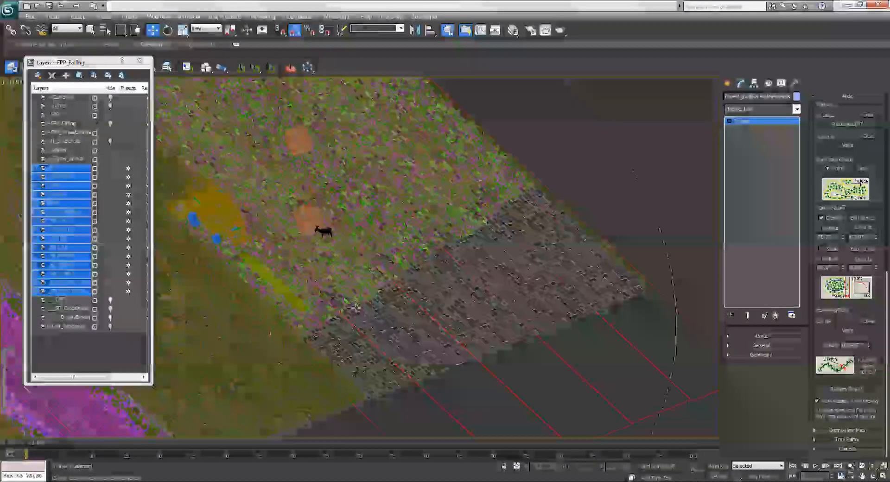
pyautogui.scroll(10, 336, 349)
pyautogui.scroll(10, 352, 322)
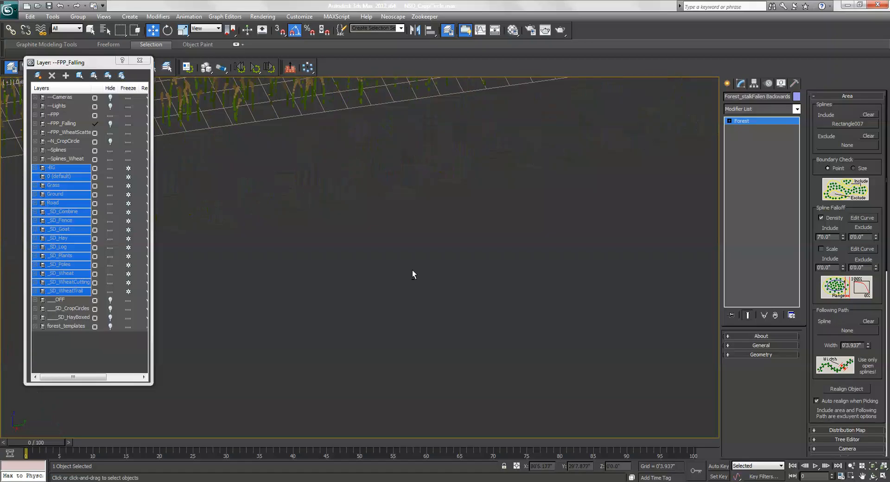
pyautogui.moveTo(414, 270); pyautogui.dragTo(746, 460, button='middle')
pyautogui.moveTo(160, 203); pyautogui.dragTo(578, 388, button='middle')
pyautogui.press('q')
pyautogui.scroll(2, 395, 268)
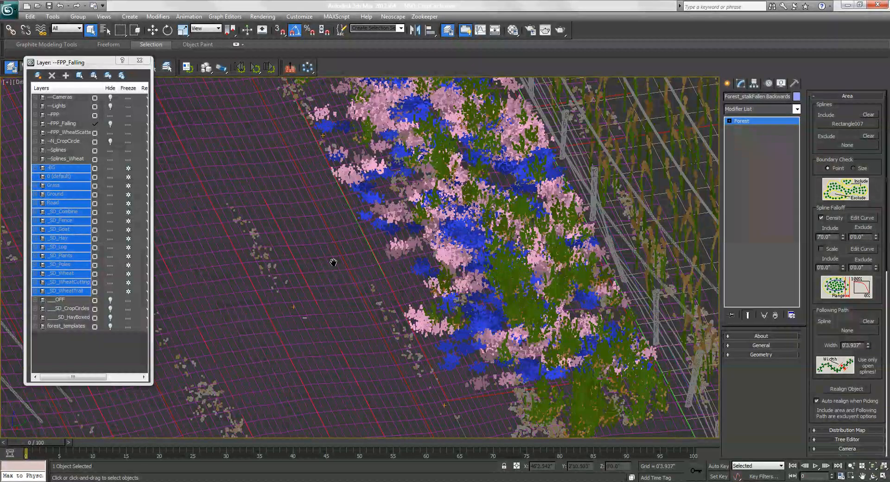
pyautogui.scroll(6, 395, 269)
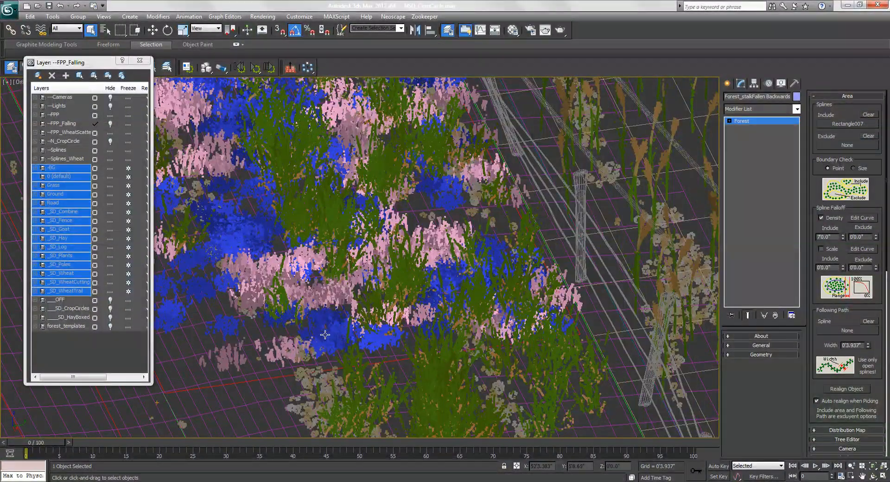
# Isolate the roadside Forest_Grass scatter and examine its strip of plants
pyautogui.click(360, 327)
pyautogui.moveTo(384, 276); pyautogui.dragTo(371, 266, button='middle')
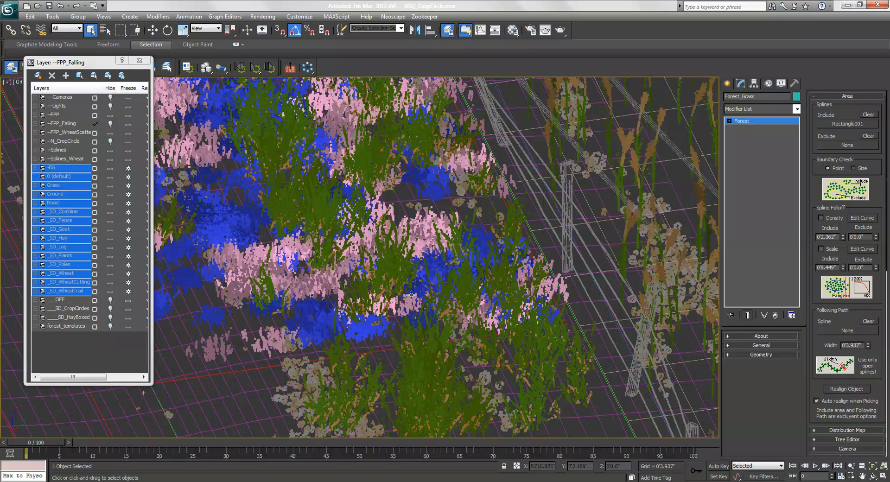
pyautogui.hotkey('alt', 'q')
pyautogui.scroll(3, 383, 316)
pyautogui.keyDown('alt'); pyautogui.moveTo(301, 285); pyautogui.dragTo(364, 247, button='middle'); pyautogui.keyUp('alt')
pyautogui.scroll(2, 363, 248)
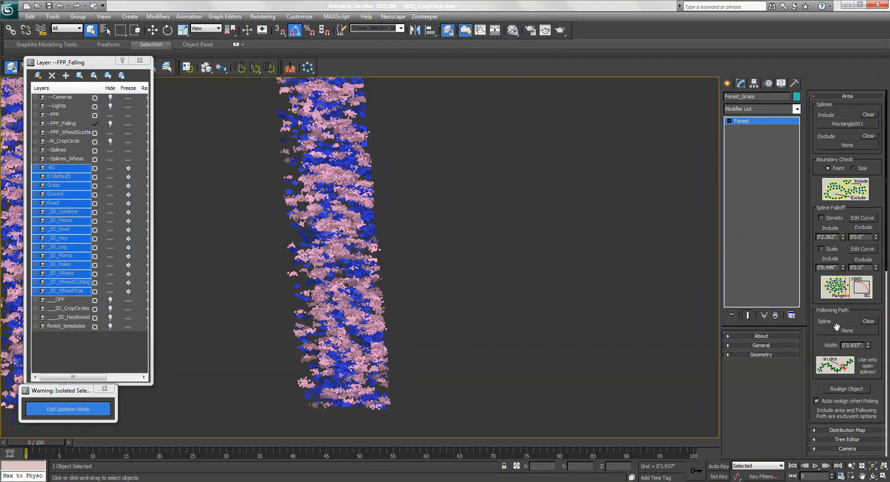
# Review the Area and Transform settings of Forest_Grass, and open its distribution map settings
pyautogui.click(835, 96)
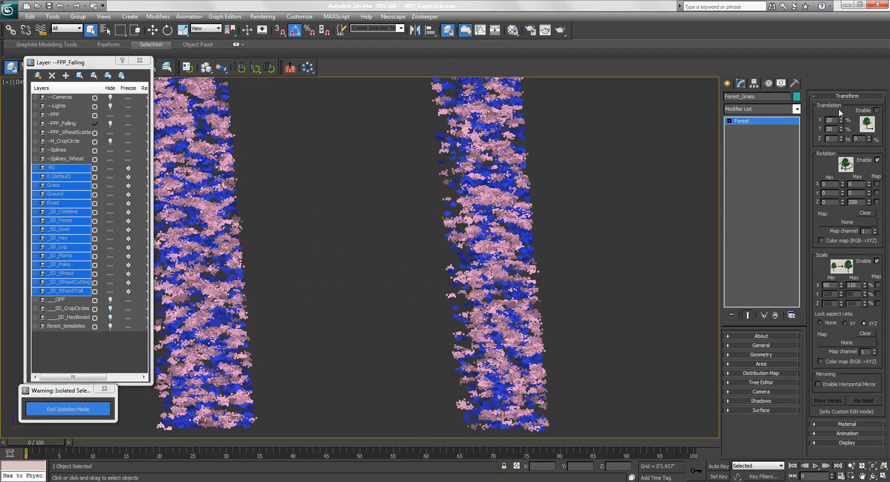
pyautogui.click(841, 96)
pyautogui.click(771, 372)
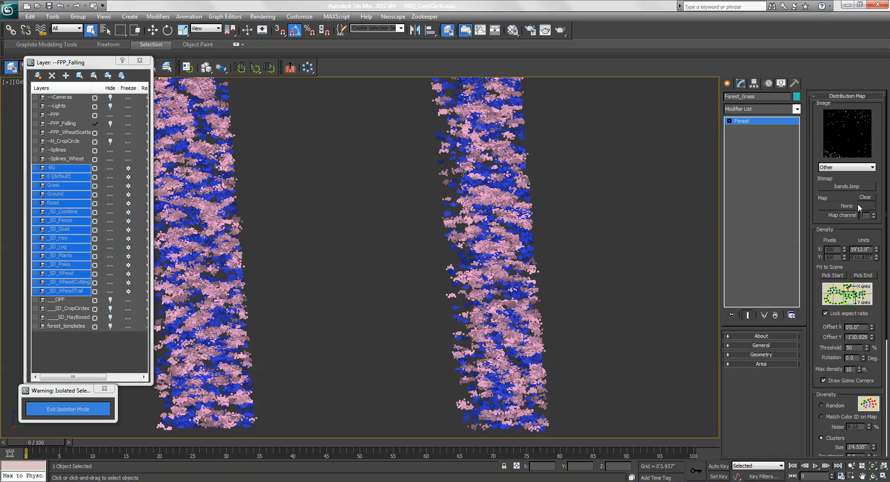
pyautogui.keyDown('alt'); pyautogui.moveTo(556, 250); pyautogui.dragTo(549, 269, button='middle'); pyautogui.keyUp('alt')
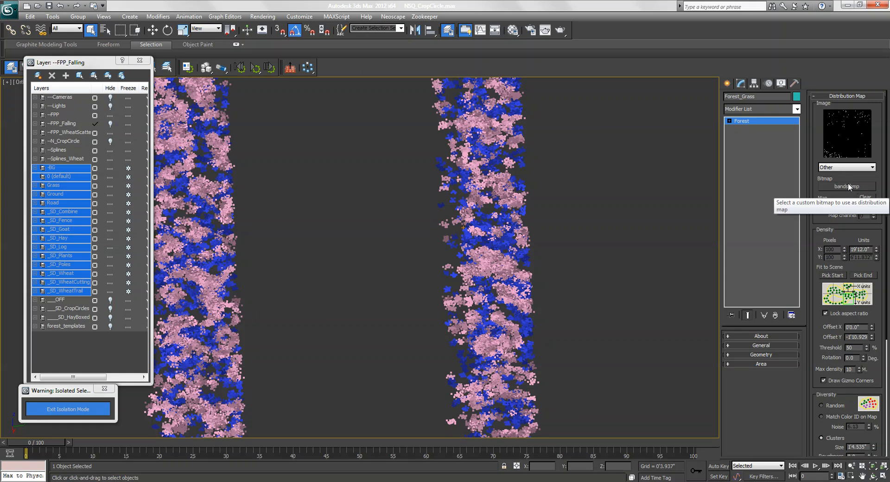
# Review the preset distribution maps for Forest_Grass, keep Other with bands.bmp, examine its patches up close, and exit isolation
pyautogui.click(832, 168)
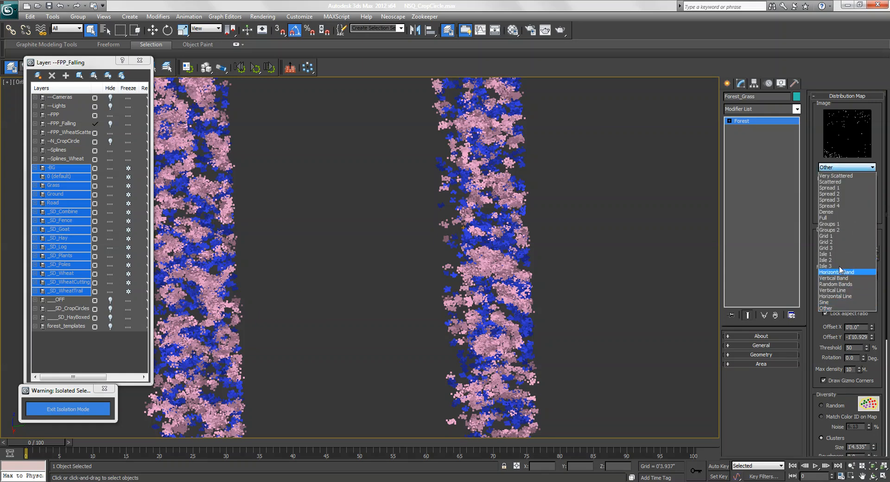
pyautogui.click(834, 168)
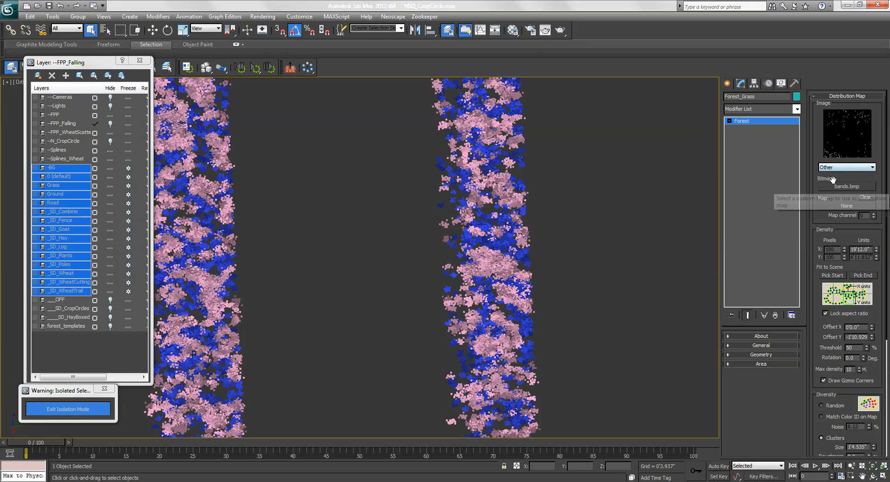
pyautogui.click(834, 168)
pyautogui.click(833, 168)
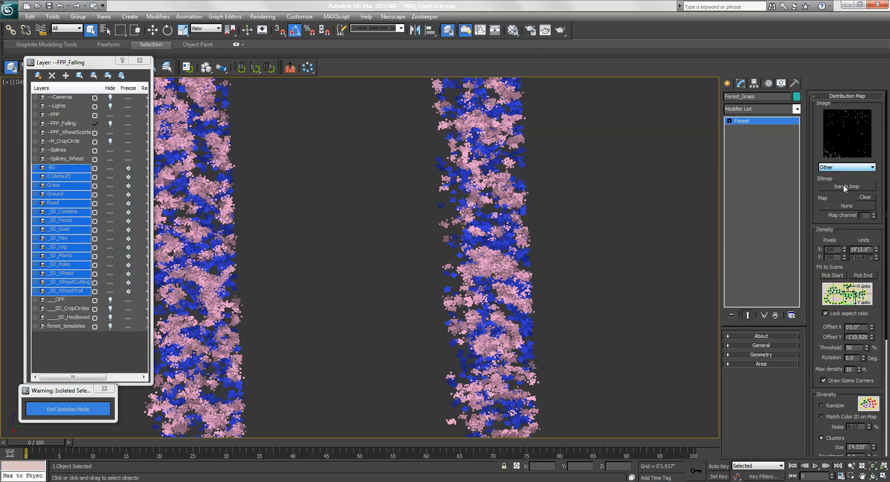
pyautogui.click(838, 169)
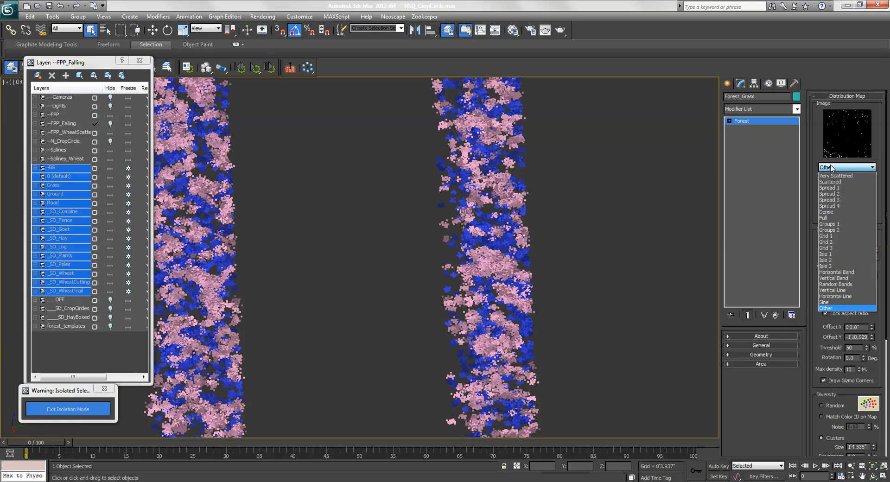
pyautogui.click(829, 168)
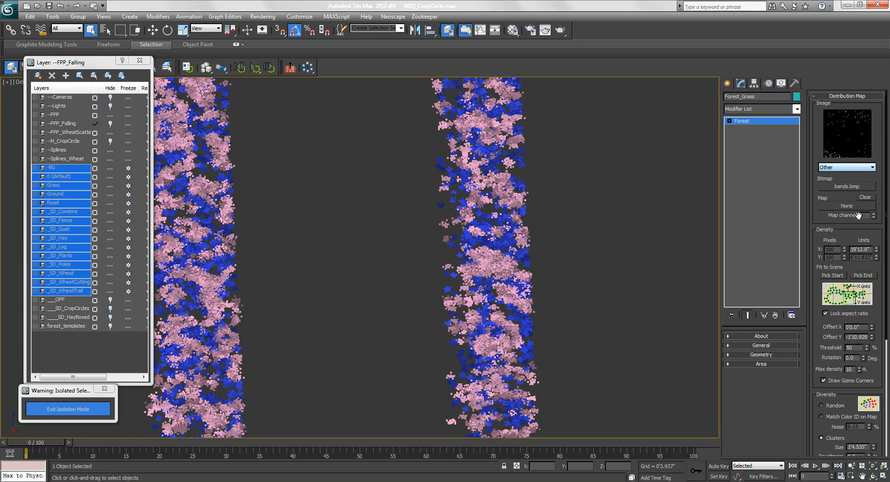
pyautogui.scroll(2, 469, 217)
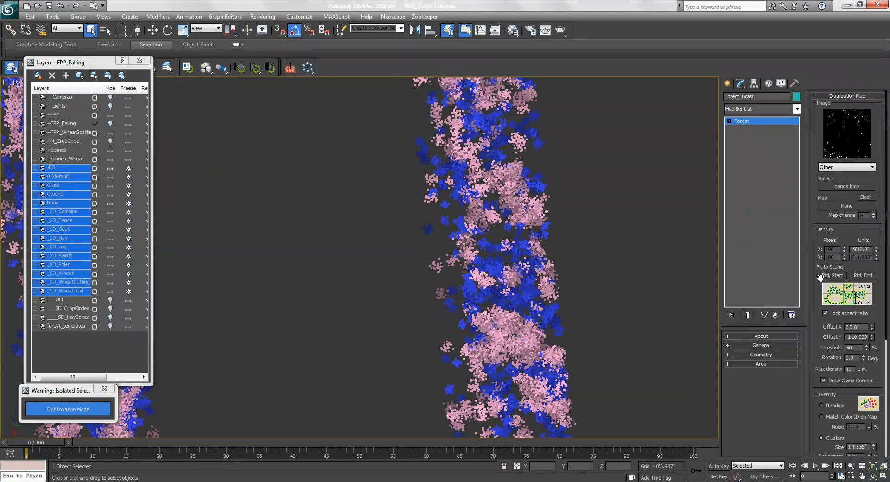
pyautogui.moveTo(442, 191); pyautogui.dragTo(434, 218, button='middle')
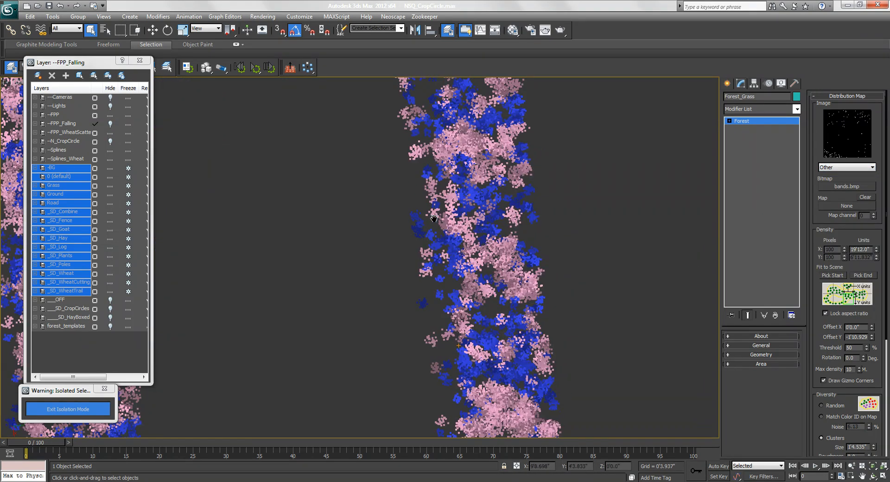
pyautogui.click(69, 407)
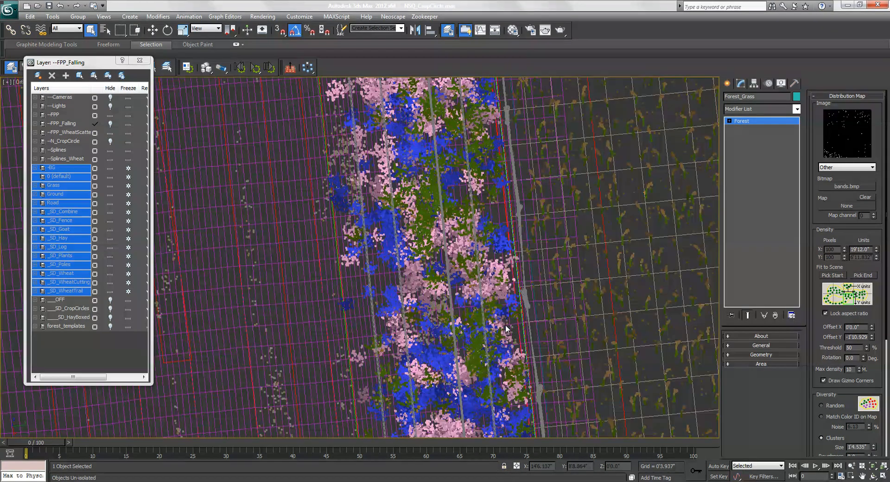
# Isolate the roadside Forest_Grass_Green scatter, examine its clumps of green grass, and exit isolation
pyautogui.click(473, 315)
pyautogui.hotkey('alt', 'q')
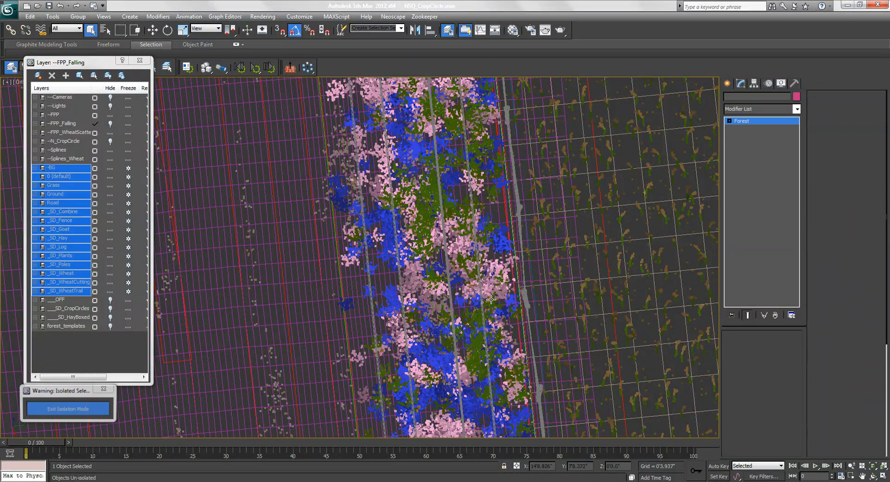
pyautogui.keyDown('alt'); pyautogui.moveTo(441, 315); pyautogui.dragTo(439, 292, button='middle'); pyautogui.keyUp('alt')
pyautogui.scroll(2, 421, 325)
pyautogui.keyDown('alt'); pyautogui.moveTo(413, 324); pyautogui.dragTo(412, 291, button='middle'); pyautogui.keyUp('alt')
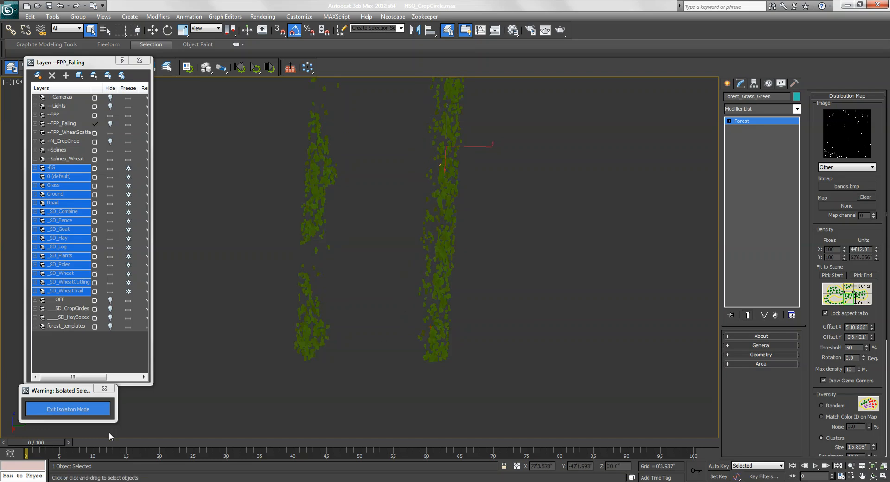
pyautogui.click(83, 408)
# Compare the roadside strips with the grass along the road in Neoscape_CropCircle_Final.jpg in Windows Photo Viewer, and return to 3ds Max
pyautogui.scroll(4, 417, 320)
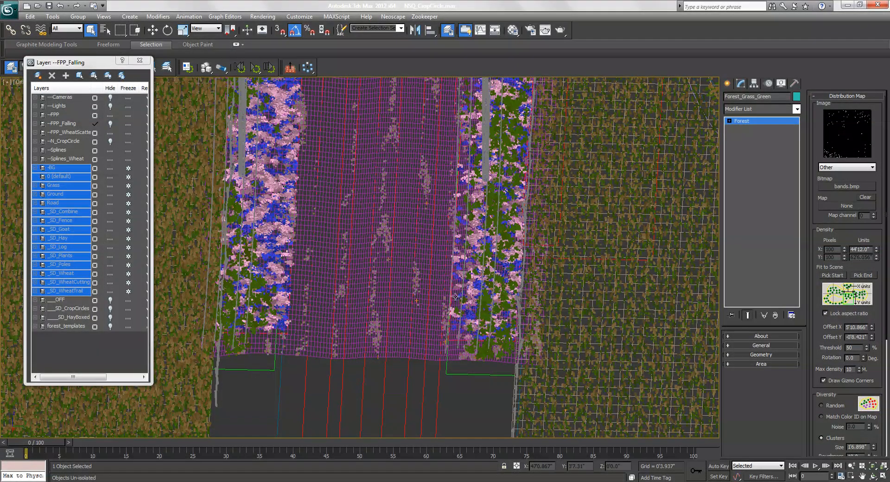
pyautogui.scroll(2, 453, 301)
pyautogui.scroll(2, 440, 302)
pyautogui.moveTo(490, 301); pyautogui.dragTo(464, 329, button='middle')
pyautogui.hotkey('alt', 'Tab')
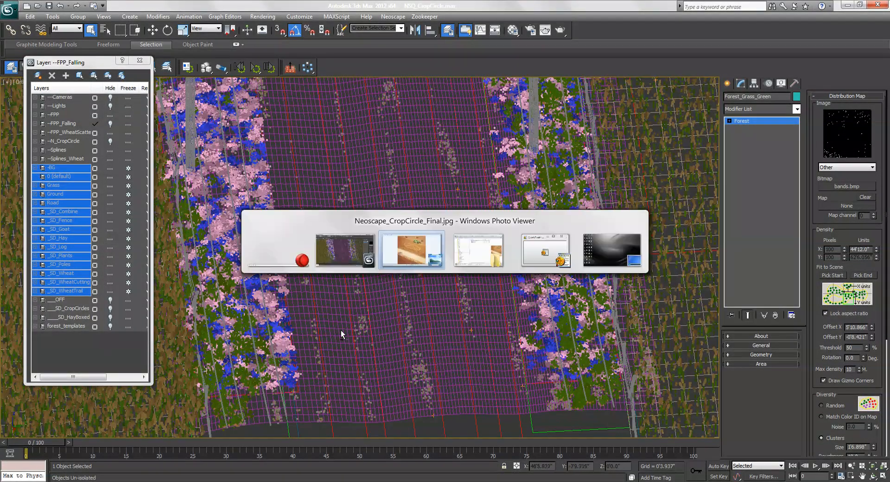
pyautogui.scroll(6, 410, 328)
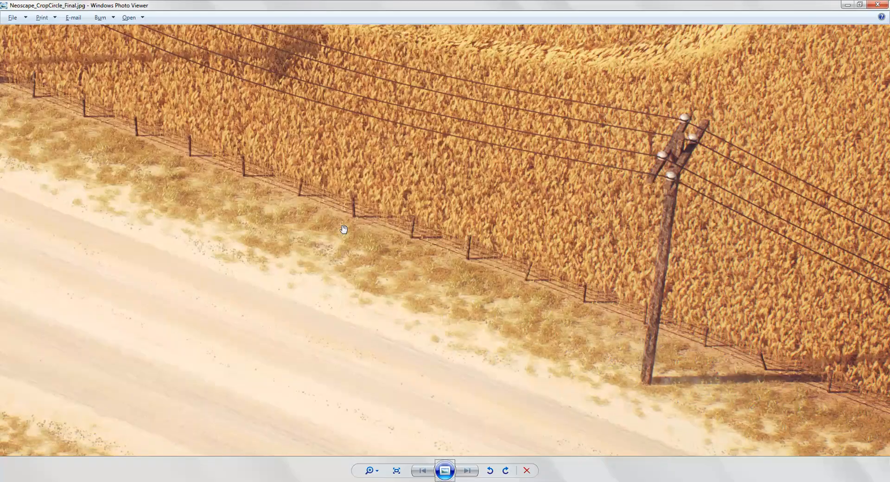
pyautogui.moveTo(352, 230); pyautogui.dragTo(443, 260)
pyautogui.moveTo(242, 194); pyautogui.dragTo(322, 224)
pyautogui.moveTo(194, 248); pyautogui.dragTo(259, 252)
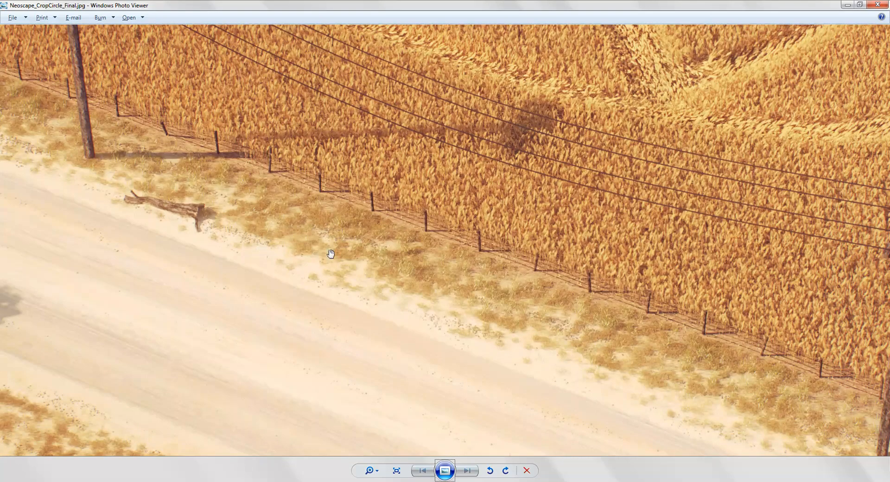
pyautogui.hotkey('alt', 'Tab')
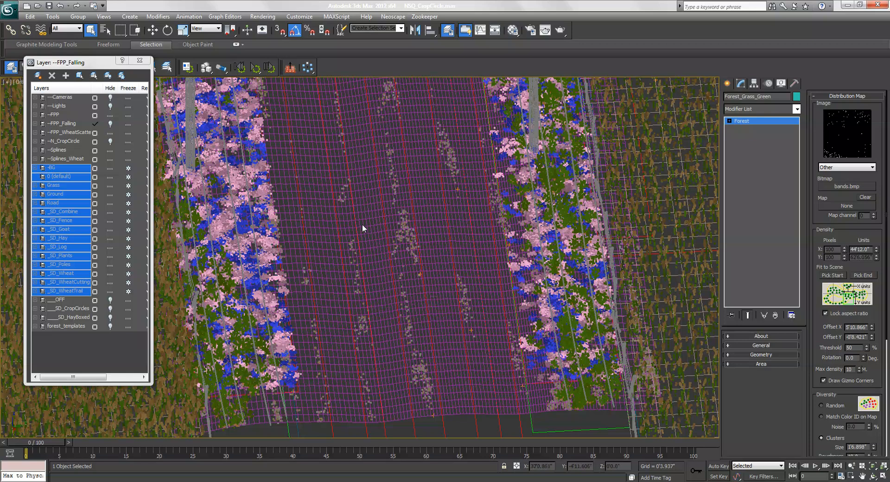
# Isolate the rock scatter on the road and examine its bands along the tire-track splines
pyautogui.click(388, 305)
pyautogui.moveTo(433, 399); pyautogui.dragTo(373, 216, button='middle')
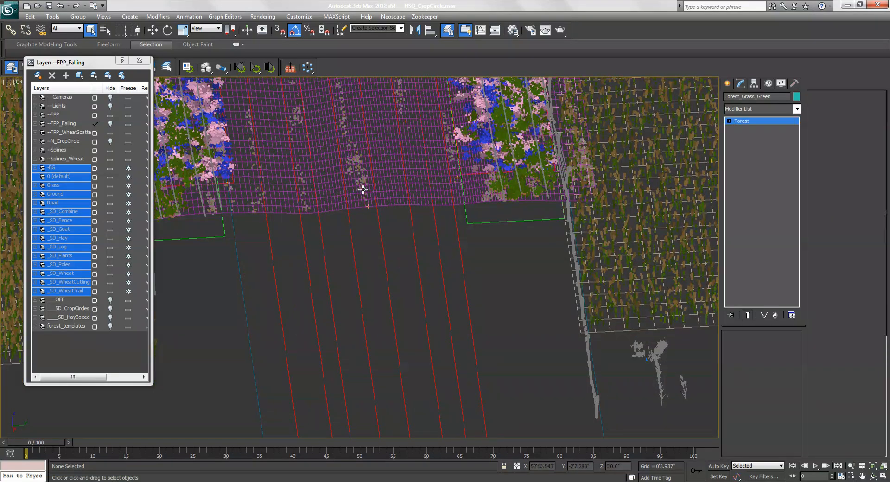
pyautogui.click(399, 262)
pyautogui.hotkey('alt', 'q')
pyautogui.keyDown('alt'); pyautogui.moveTo(422, 288); pyautogui.dragTo(410, 347, button='middle'); pyautogui.keyUp('alt')
pyautogui.scroll(1, 367, 428)
pyautogui.moveTo(367, 429); pyautogui.dragTo(363, 324, button='middle')
pyautogui.scroll(2, 354, 274)
pyautogui.moveTo(333, 232); pyautogui.dragTo(324, 289, button='middle')
# Select the ForestRock scatter, examine its Random Bands distribution against the spline strips, and exit isolation
pyautogui.click(391, 229)
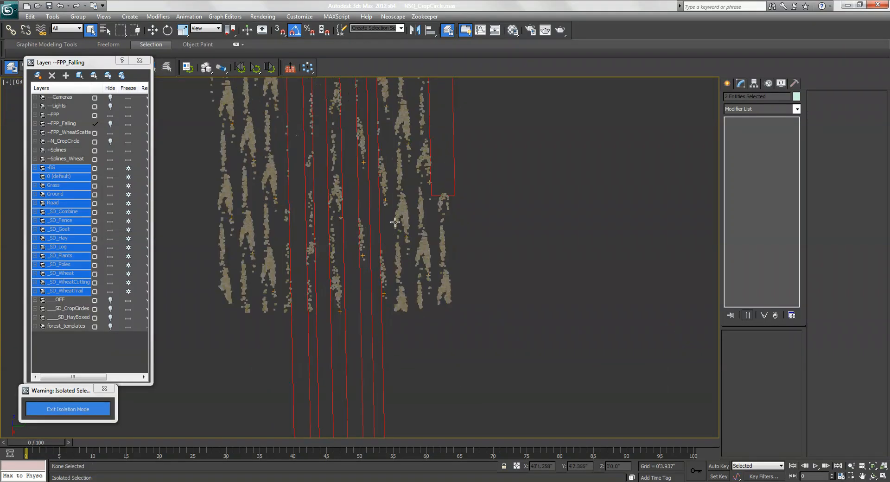
pyautogui.scroll(2, 402, 226)
pyautogui.moveTo(401, 227)
pyautogui.mouseDown(button='middle')
pyautogui.moveTo(453, 280)
pyautogui.moveTo(482, 267)
pyautogui.moveTo(199, 324)
pyautogui.mouseUp(button='middle')
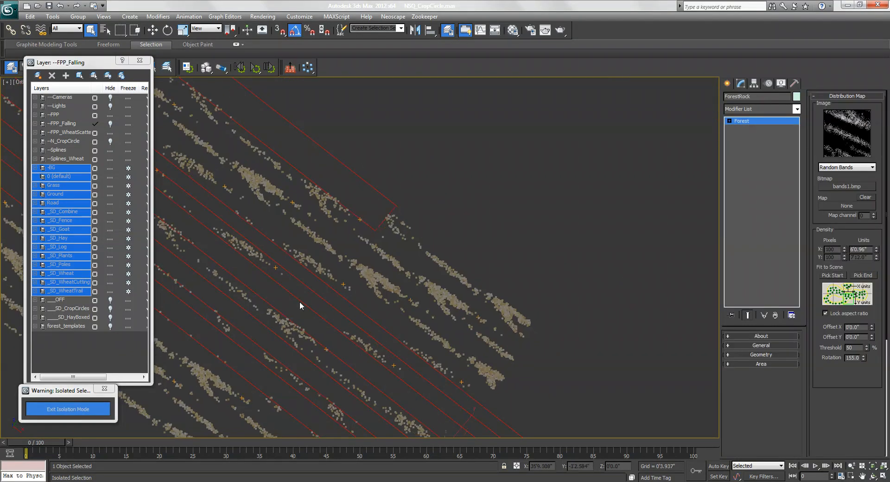
pyautogui.moveTo(466, 283); pyautogui.dragTo(542, 295, button='middle')
pyautogui.keyDown('alt'); pyautogui.moveTo(510, 251); pyautogui.dragTo(376, 188, button='middle'); pyautogui.keyUp('alt')
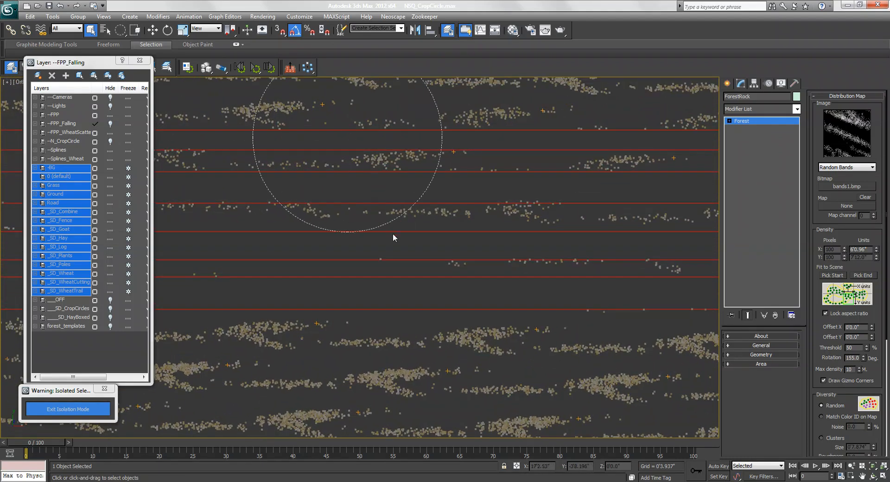
pyautogui.moveTo(393, 228); pyautogui.dragTo(392, 229)
pyautogui.moveTo(124, 32); pyautogui.dragTo(121, 45)
pyautogui.click(92, 408)
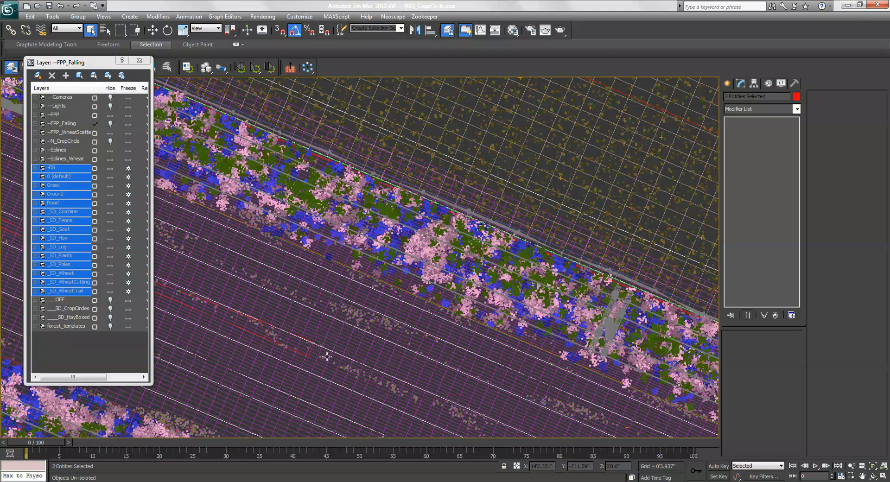
# Switch the viewport to shaded display and examine the rocks on the road between the grass strips
pyautogui.press('F3')
pyautogui.moveTo(328, 364)
pyautogui.mouseDown(button='middle')
pyautogui.moveTo(364, 305)
pyautogui.moveTo(342, 252)
pyautogui.mouseUp(button='middle')
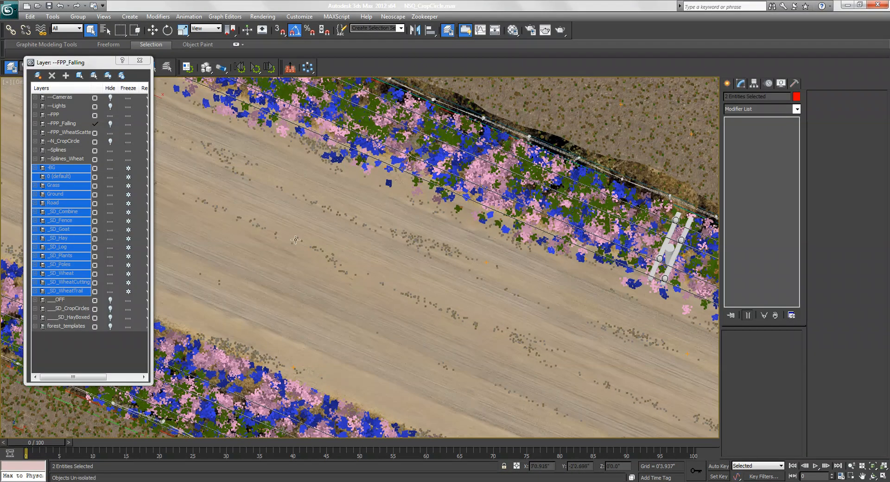
pyautogui.moveTo(258, 227); pyautogui.dragTo(267, 214, button='middle')
pyautogui.moveTo(423, 279); pyautogui.dragTo(599, 356, button='middle')
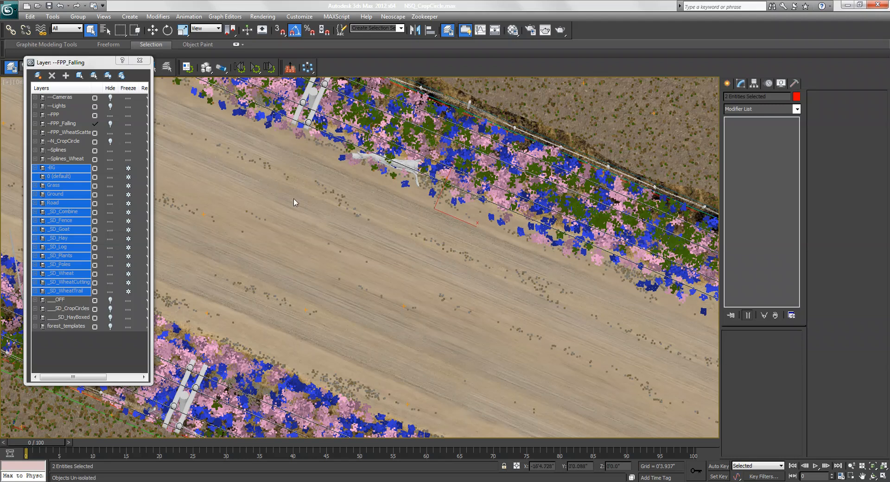
pyautogui.moveTo(439, 267); pyautogui.dragTo(340, 246, button='middle')
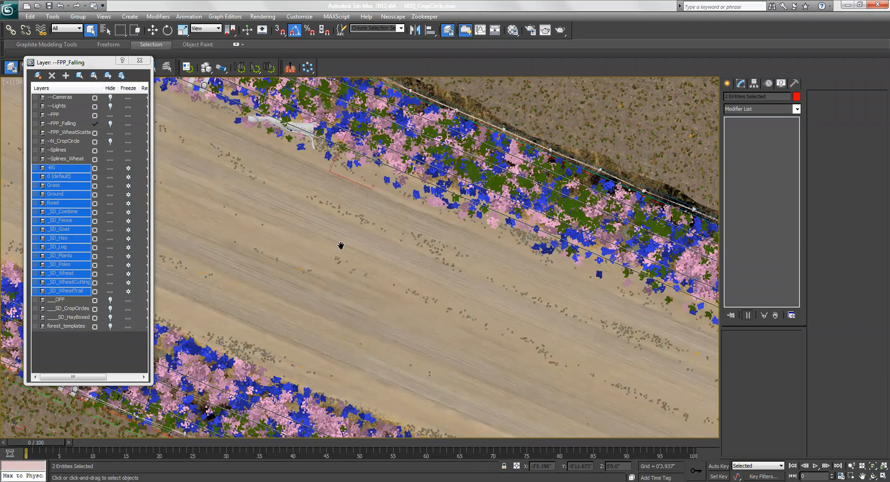
pyautogui.keyDown('alt'); pyautogui.moveTo(310, 369); pyautogui.dragTo(339, 284, button='middle'); pyautogui.keyUp('alt')
pyautogui.moveTo(325, 320); pyautogui.dragTo(375, 306, button='middle')
pyautogui.moveTo(436, 318); pyautogui.dragTo(197, 313, button='middle')
# Unhide the --FPP_Falling and --N_CropCircle layers and select the Forest_stalkBase scatter beside the combine harvester
pyautogui.moveTo(556, 236); pyautogui.dragTo(373, 327, button='middle')
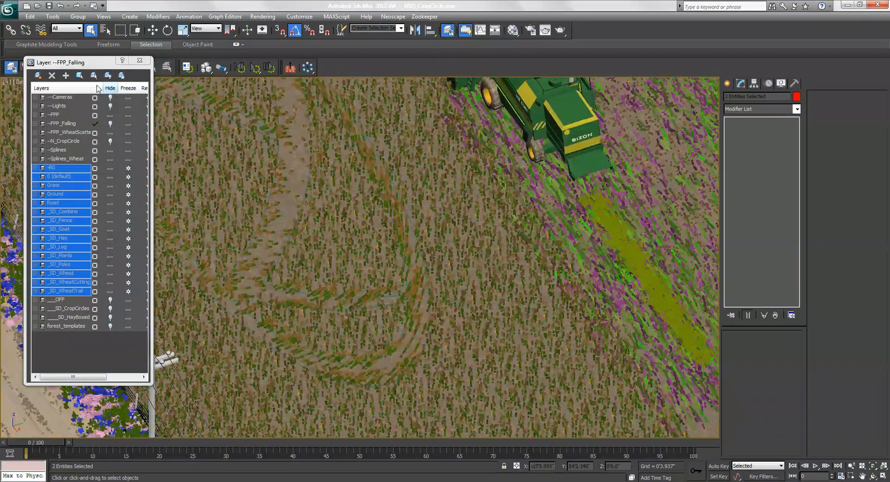
pyautogui.click(111, 124)
pyautogui.click(110, 141)
pyautogui.moveTo(594, 306); pyautogui.dragTo(374, 260, button='middle')
pyautogui.keyDown('alt'); pyautogui.moveTo(465, 286); pyautogui.dragTo(494, 275, button='middle'); pyautogui.keyUp('alt')
pyautogui.moveTo(393, 243); pyautogui.dragTo(387, 262, button='middle')
pyautogui.click(388, 262)
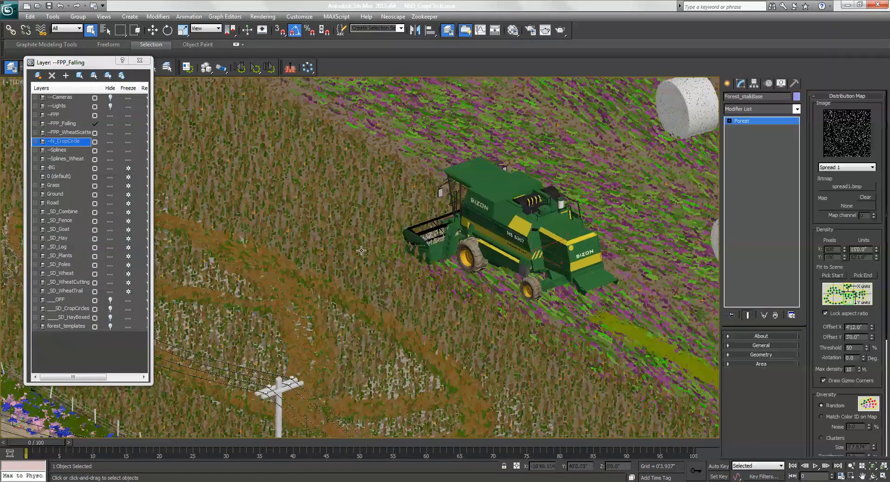
# Examine the combine harvester and the standing and cut stalks around its header and front wheel up close
pyautogui.keyDown('alt'); pyautogui.moveTo(361, 250); pyautogui.dragTo(399, 280, button='middle'); pyautogui.keyUp('alt')
pyautogui.moveTo(460, 263); pyautogui.dragTo(316, 328, button='middle')
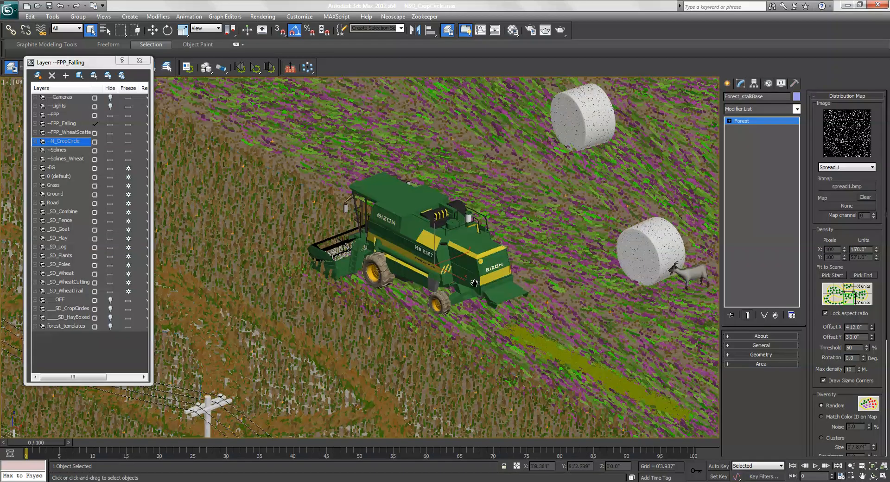
pyautogui.scroll(2, 477, 276)
pyautogui.moveTo(467, 277); pyautogui.dragTo(462, 279, button='middle')
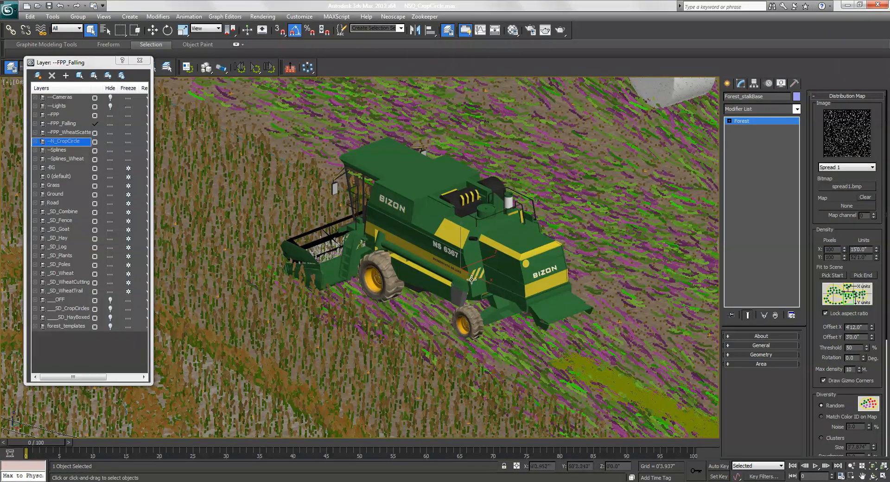
pyautogui.moveTo(474, 278); pyautogui.dragTo(451, 286, button='middle')
pyautogui.scroll(-2, 469, 282)
pyautogui.keyDown('alt'); pyautogui.moveTo(332, 284); pyautogui.dragTo(365, 286, button='middle'); pyautogui.keyUp('alt')
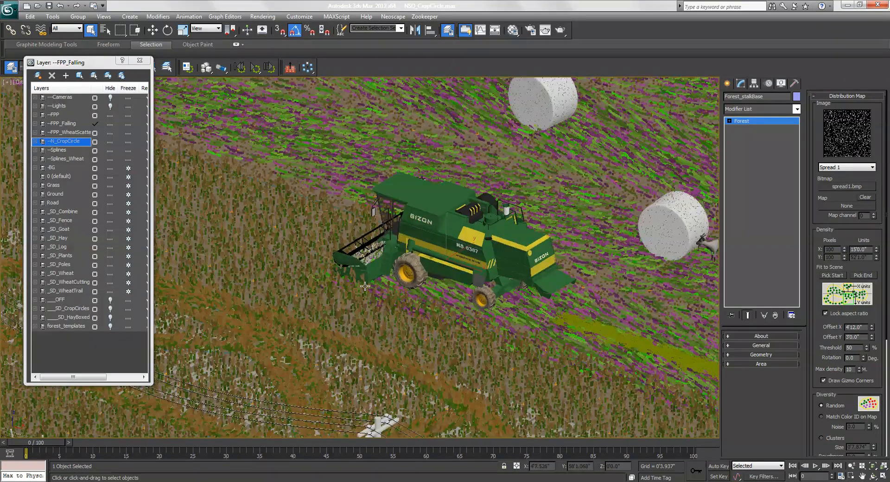
pyautogui.scroll(6, 365, 285)
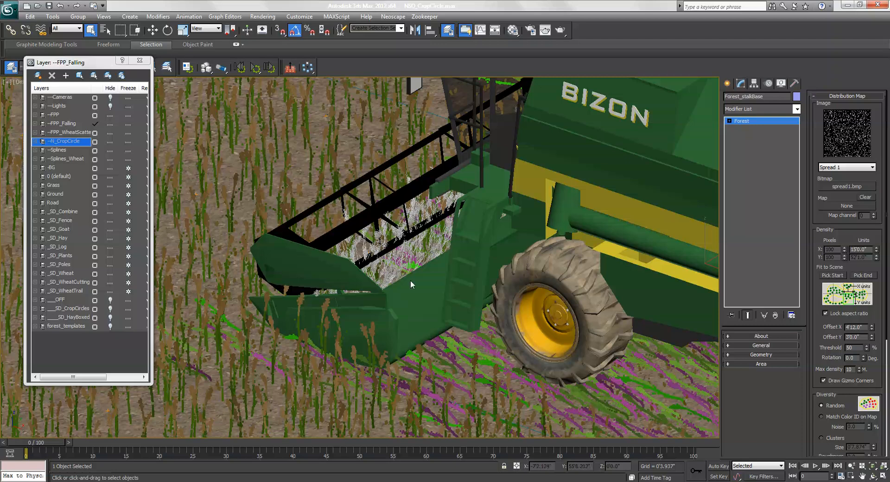
pyautogui.moveTo(439, 263); pyautogui.dragTo(377, 264, button='middle')
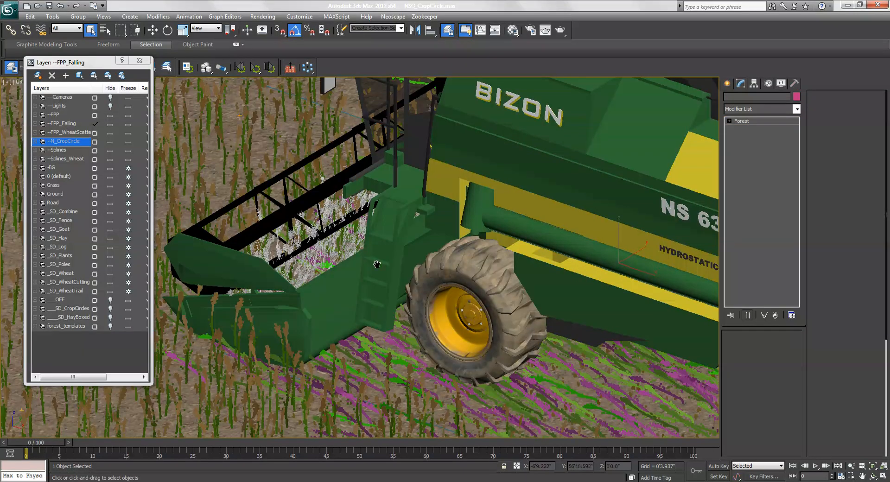
# Examine the cut field behind the harvester, including the straw trail, the hay bales and the goat
pyautogui.scroll(-2, 359, 257)
pyautogui.moveTo(593, 311); pyautogui.dragTo(296, 253, button='middle')
pyautogui.moveTo(551, 269); pyautogui.dragTo(388, 278, button='middle')
pyautogui.scroll(-1, 373, 269)
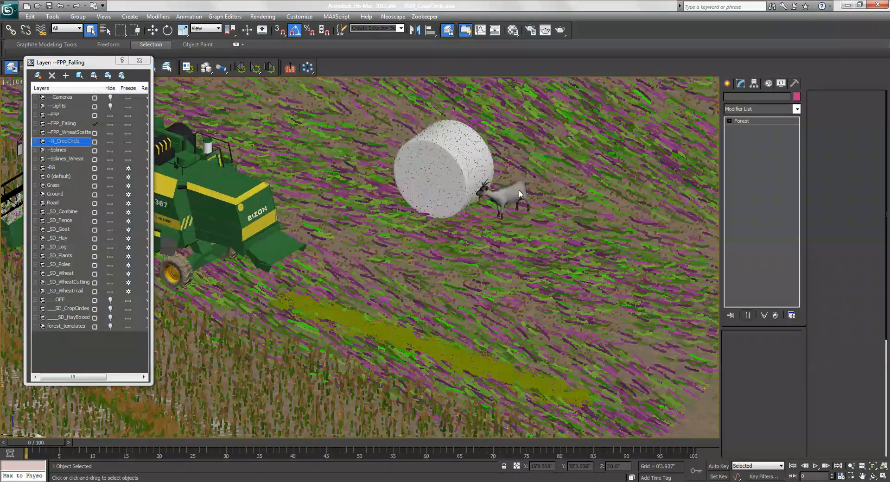
pyautogui.scroll(-2, 508, 220)
pyautogui.scroll(-2, 502, 229)
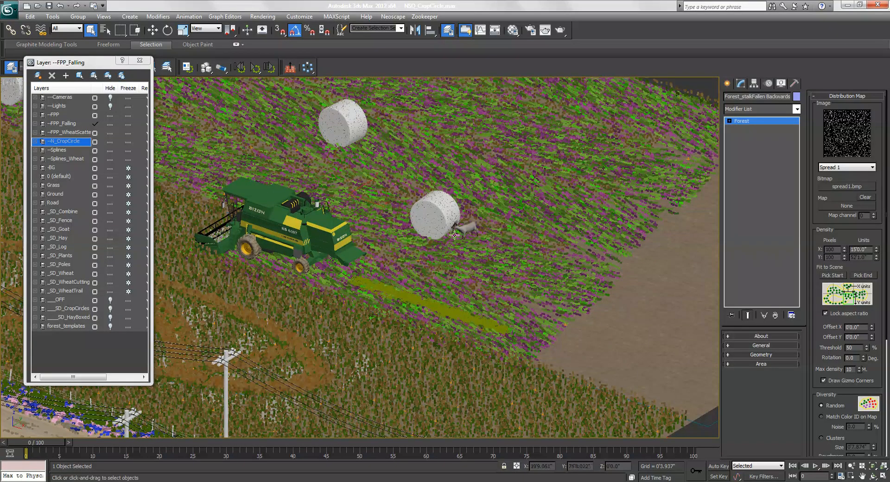
# Examine the crop circle and harvester in the perspective view and through the framed camera view
pyautogui.moveTo(461, 218); pyautogui.dragTo(495, 239, button='middle')
pyautogui.moveTo(466, 280); pyautogui.dragTo(618, 228, button='middle')
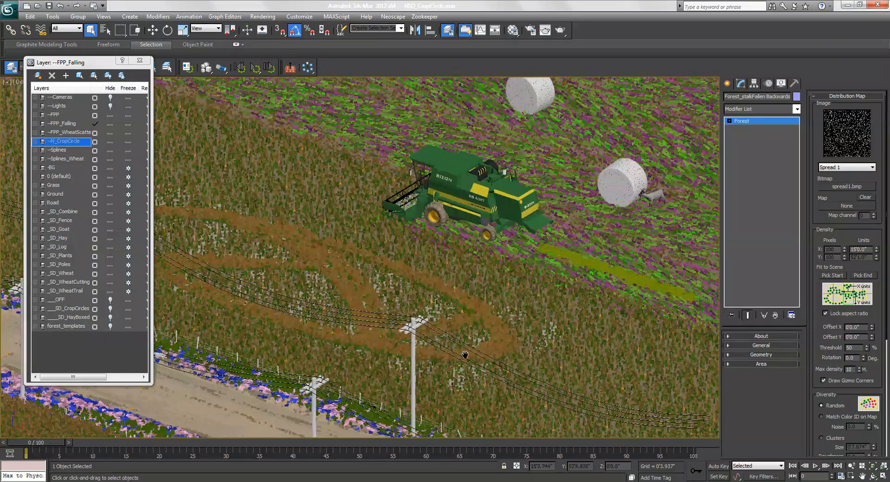
pyautogui.hotkey('alt', 'w')
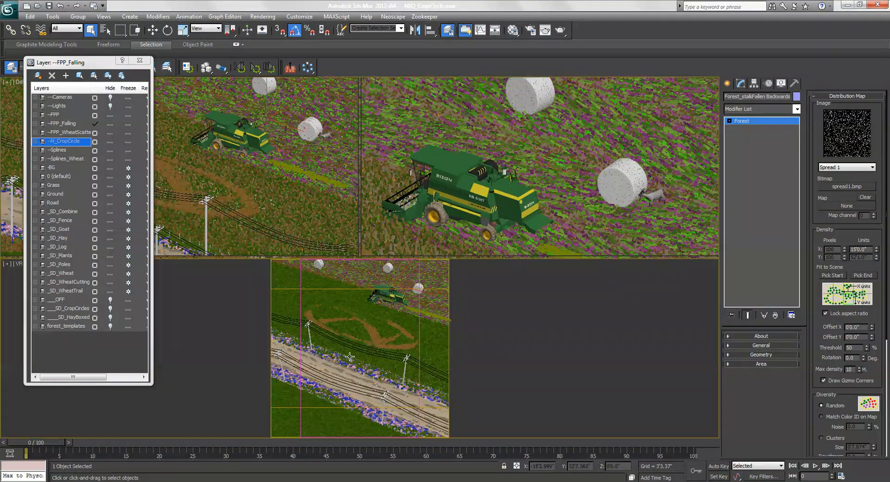
pyautogui.hotkey('alt', 'w')
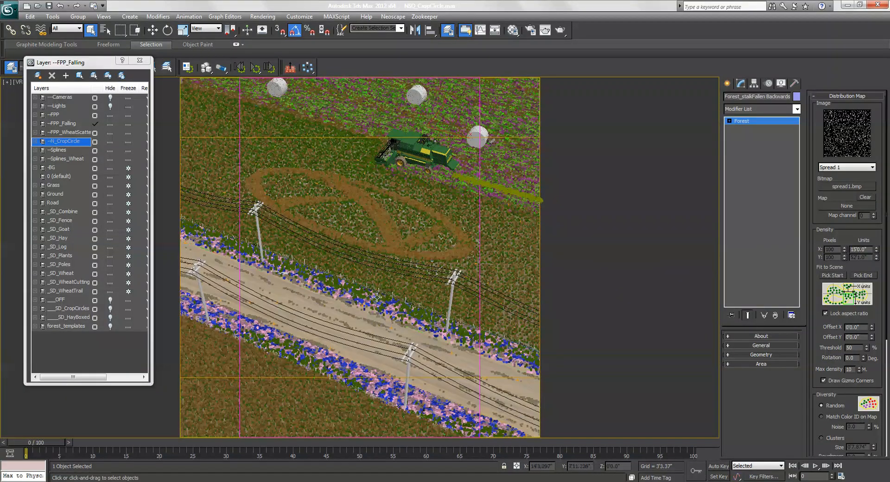
pyautogui.click(379, 295)
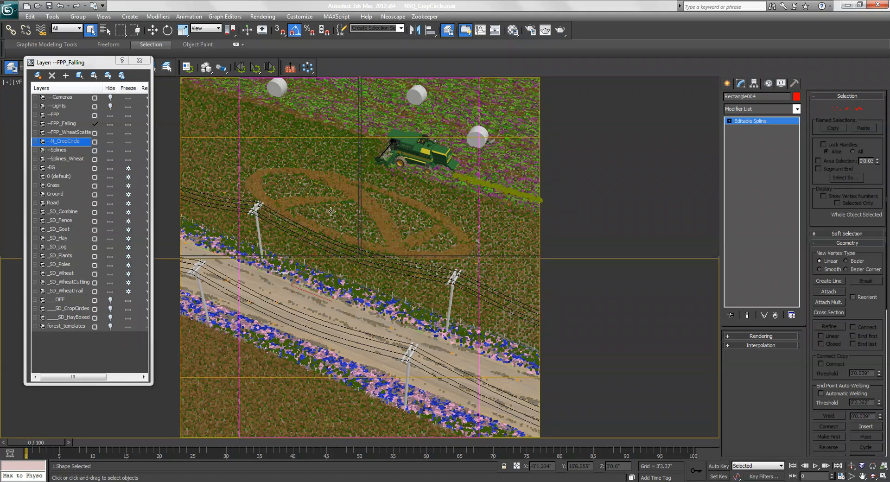
# Find the source plant models standing outside the field beyond the end of the fence
pyautogui.hotkey('alt', 'w')
pyautogui.moveTo(556, 179); pyautogui.dragTo(227, 100, button='middle')
pyautogui.hotkey('alt', 'w')
pyautogui.moveTo(579, 308); pyautogui.dragTo(463, 248, button='middle')
pyautogui.scroll(4, 463, 248)
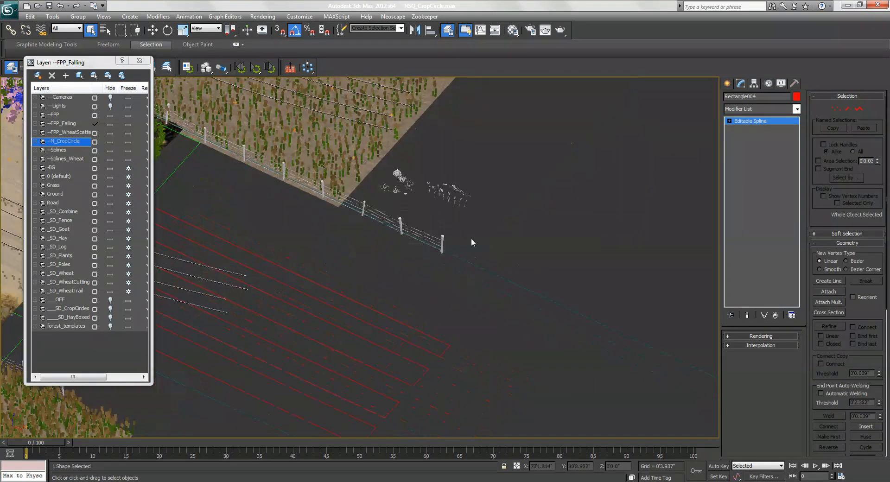
pyautogui.hotkey('alt', 'w')
pyautogui.hotkey('alt', 'w')
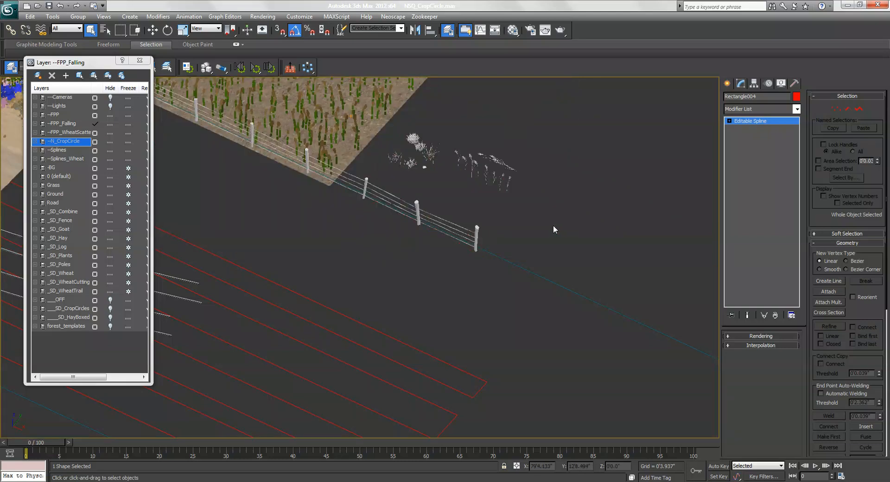
pyautogui.click(507, 204)
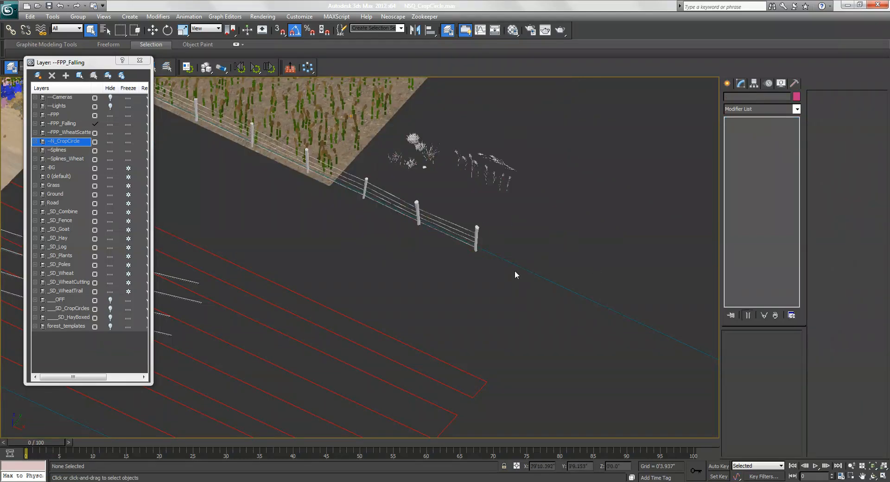
# Unfreeze every layer from --N_CropCircle through _SD_WheatTrail
pyautogui.press('z')
pyautogui.scroll(10, 437, 294)
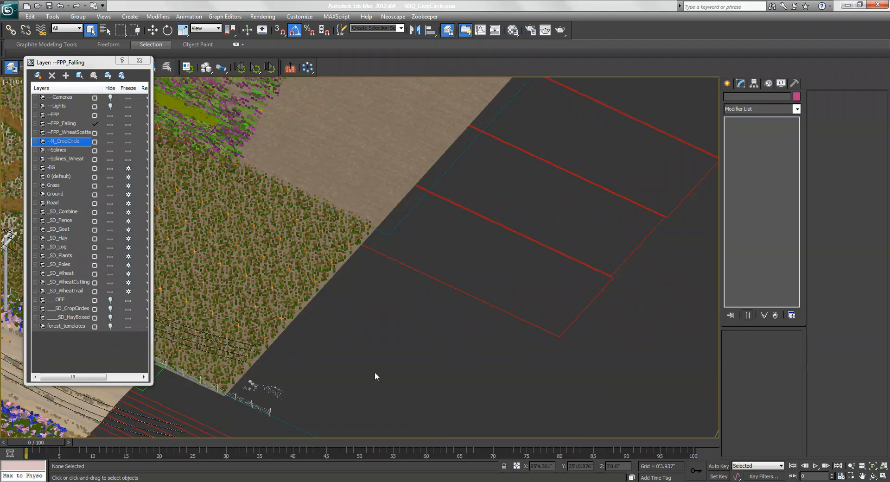
pyautogui.press('z')
pyautogui.scroll(8, 407, 280)
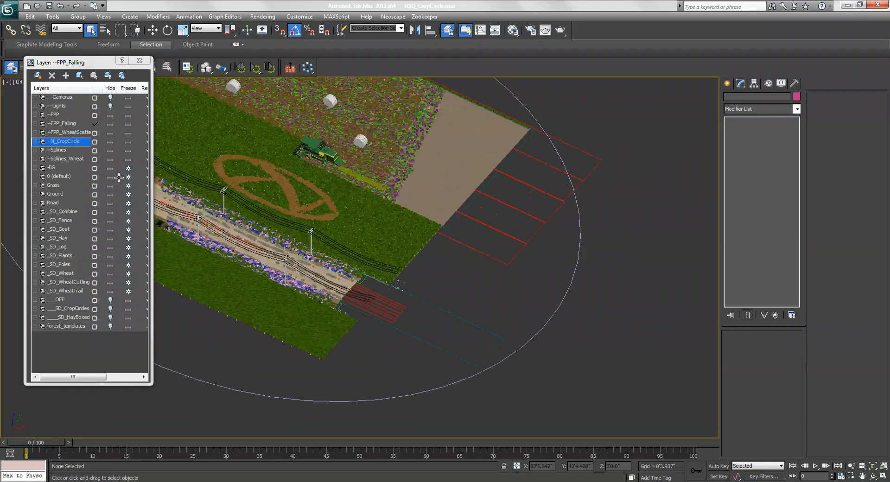
pyautogui.keyDown('shift'); pyautogui.click(79, 295); pyautogui.keyUp('shift')
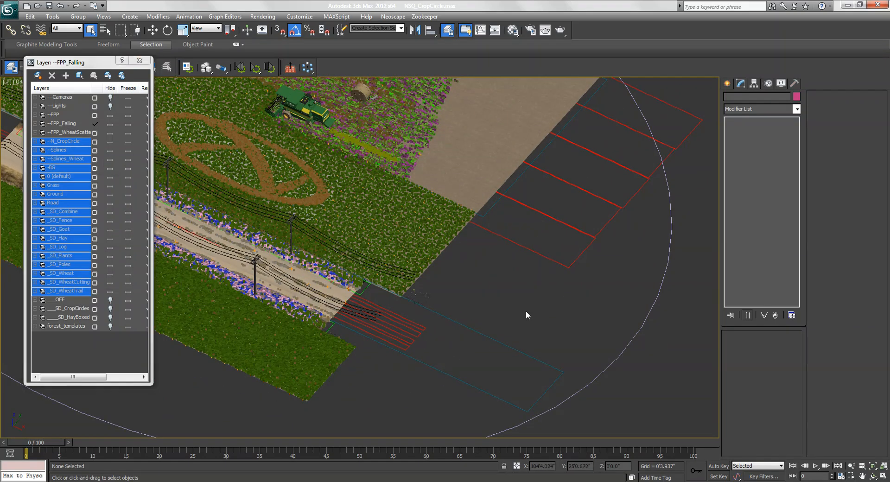
# Select the source wheat stalk Plants-Wheat-01_01 beyond the fence and examine the wheat heads up close
pyautogui.scroll(5, 527, 311)
pyautogui.moveTo(494, 321); pyautogui.dragTo(414, 289, button='middle')
pyautogui.scroll(10, 414, 290)
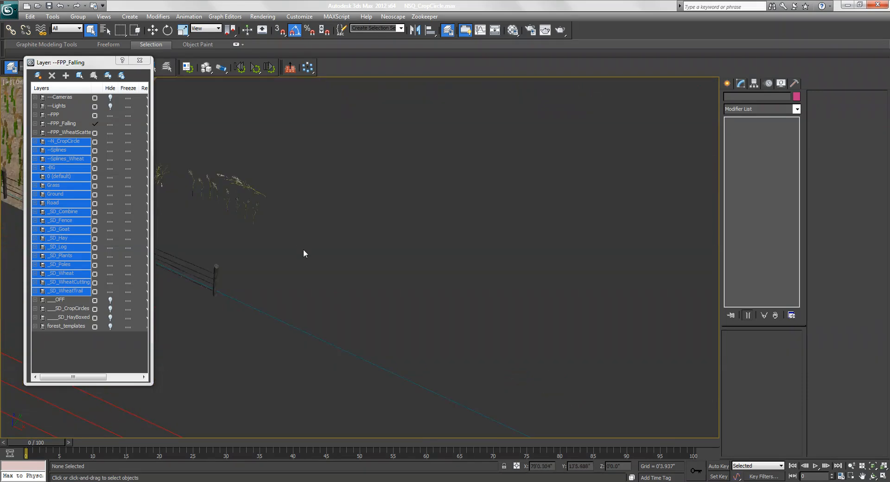
pyautogui.click(250, 296)
pyautogui.moveTo(272, 303); pyautogui.dragTo(288, 263, button='middle')
pyautogui.scroll(2, 288, 263)
pyautogui.moveTo(330, 292); pyautogui.dragTo(413, 342, button='middle')
pyautogui.scroll(3, 321, 246)
pyautogui.moveTo(322, 246); pyautogui.dragTo(378, 256, button='middle')
pyautogui.moveTo(384, 311); pyautogui.dragTo(367, 333, button='middle')
pyautogui.scroll(2, 367, 333)
pyautogui.moveTo(332, 268); pyautogui.dragTo(344, 292, button='middle')
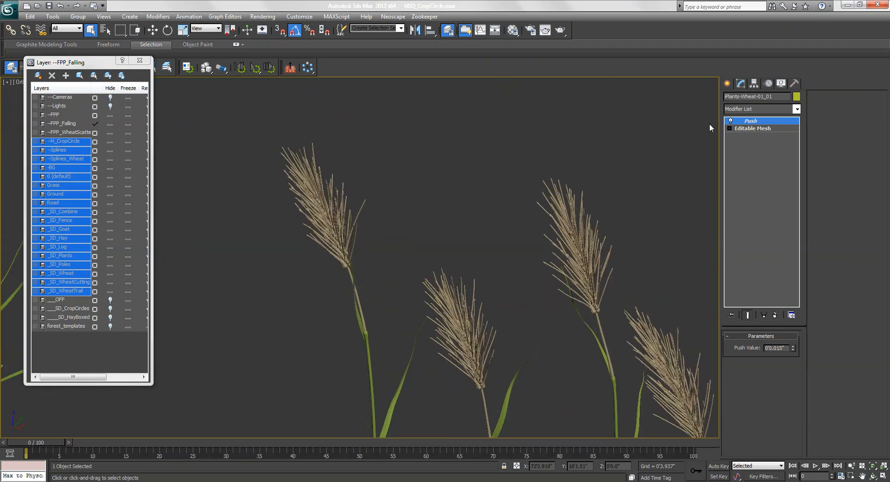
# Compare the wheat heads with the Push modifier disabled and enabled
pyautogui.click(732, 122)
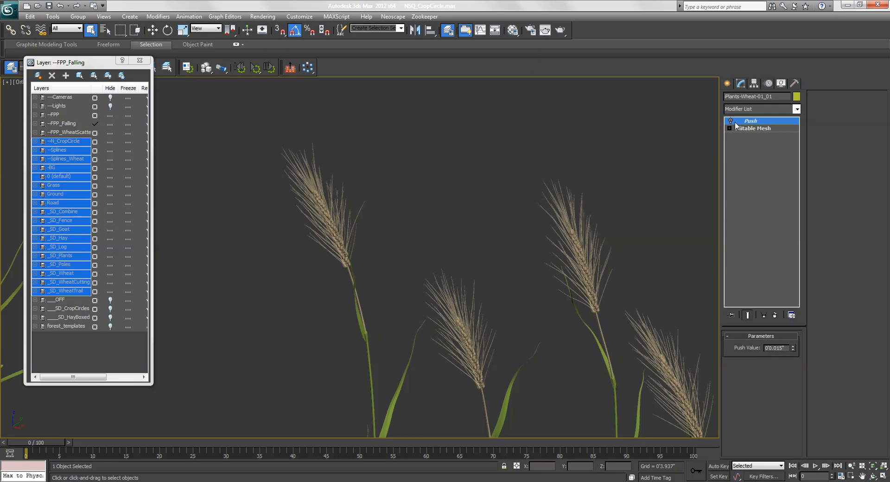
pyautogui.moveTo(508, 338); pyautogui.dragTo(549, 235, button='middle')
pyautogui.scroll(-2, 539, 215)
pyautogui.scroll(1, 539, 215)
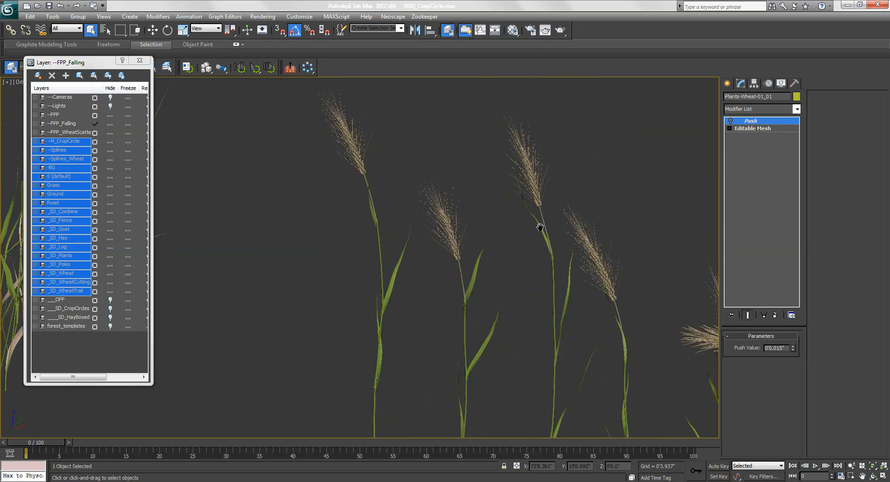
pyautogui.click(731, 121)
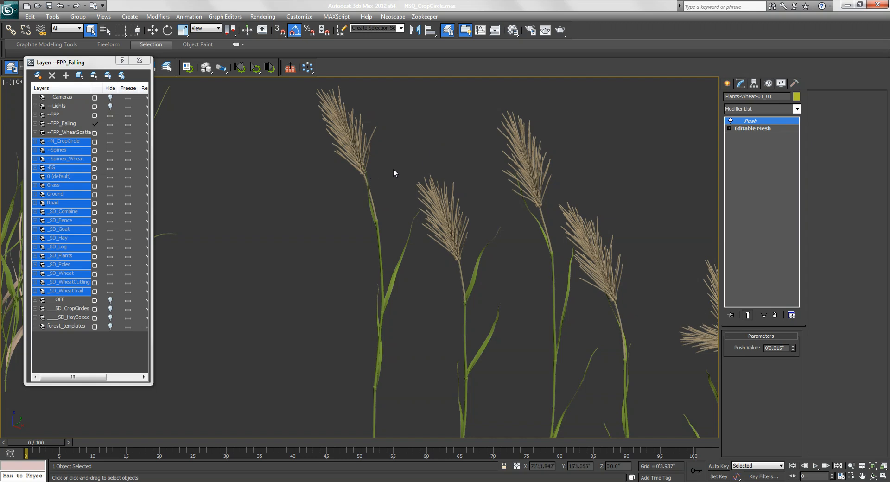
# Examine the source grass clumps, rock and cut stalk models beside the wheat stalks
pyautogui.moveTo(456, 178)
pyautogui.mouseDown(button='middle')
pyautogui.moveTo(579, 214)
pyautogui.moveTo(695, 227)
pyautogui.mouseUp(button='middle')
pyautogui.moveTo(437, 221); pyautogui.dragTo(564, 223, button='middle')
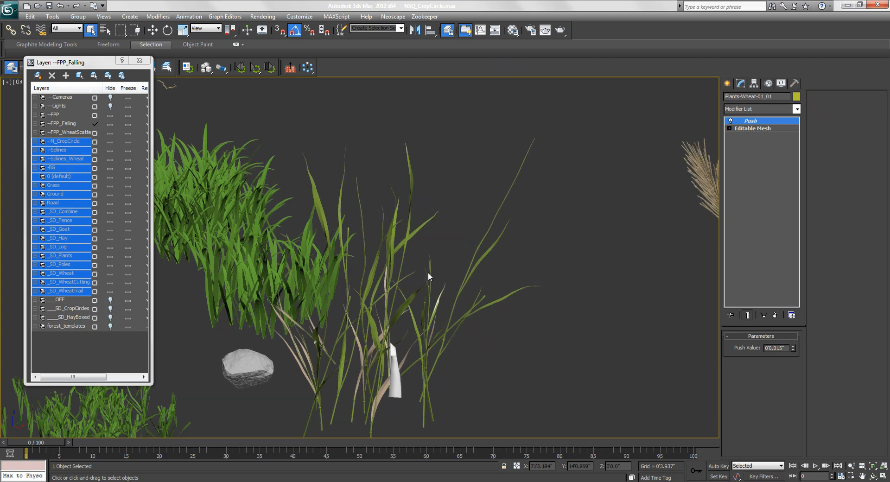
pyautogui.scroll(-3, 472, 266)
pyautogui.moveTo(463, 266); pyautogui.dragTo(462, 266, button='middle')
pyautogui.scroll(-3, 462, 266)
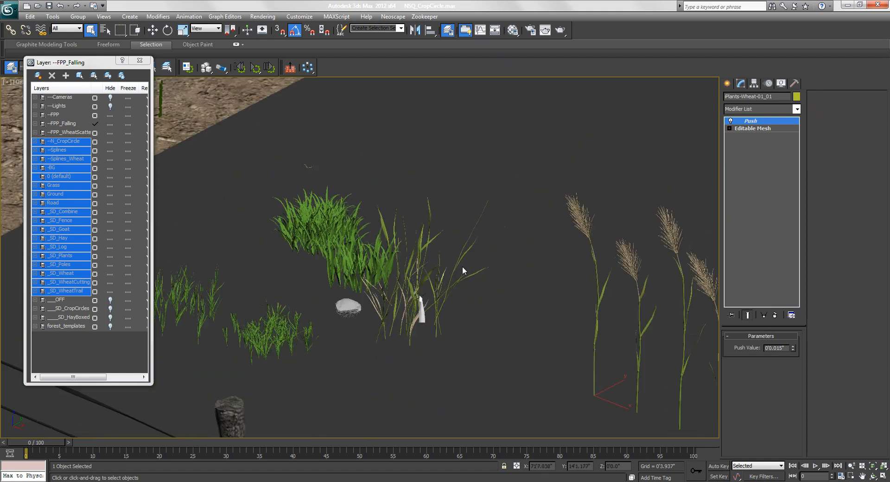
pyautogui.moveTo(594, 260); pyautogui.dragTo(442, 213, button='middle')
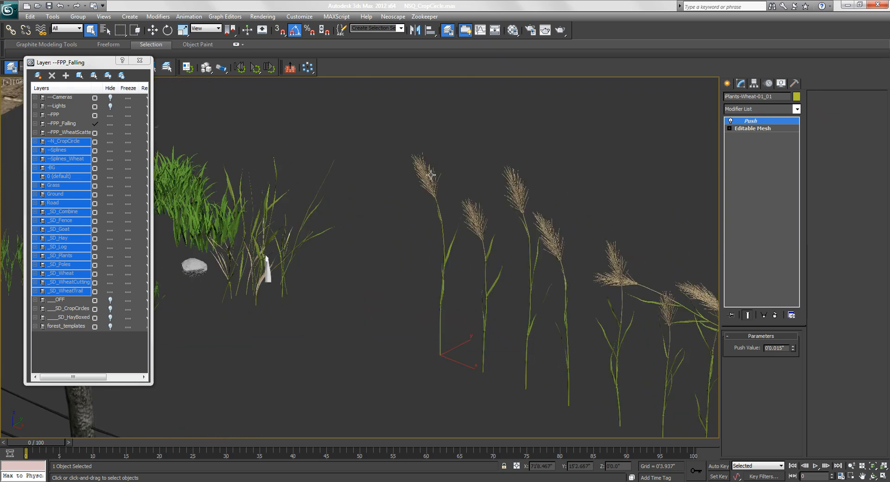
# Try a Wave modifier on the first source wheat stalk, Plants-Wheat-01_01, and delete it again
pyautogui.click(435, 182)
pyautogui.click(466, 200)
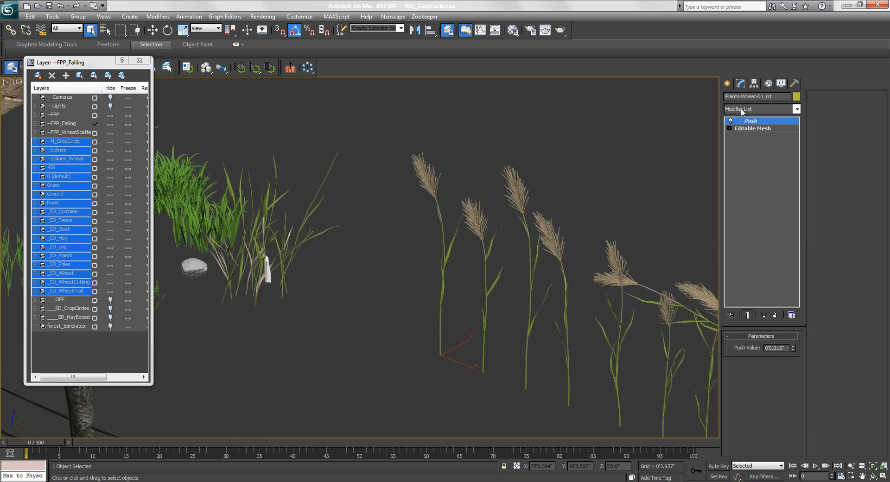
pyautogui.click(760, 110)
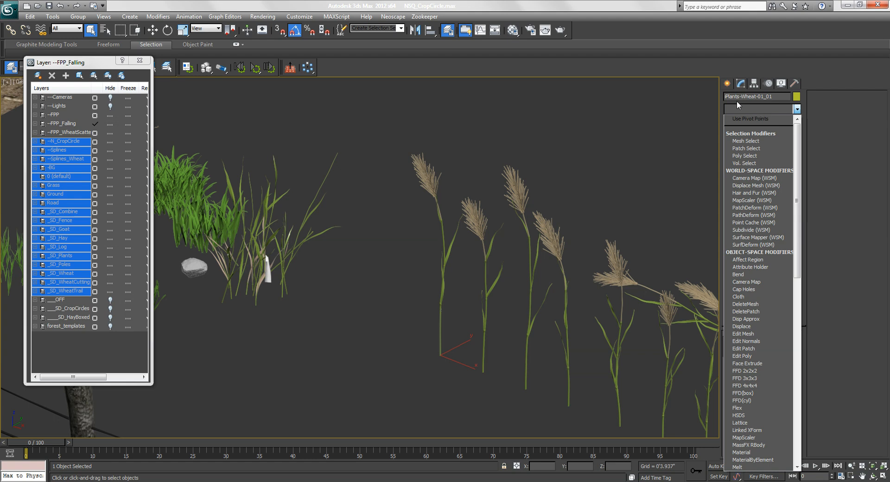
pyautogui.click(736, 106)
pyautogui.moveTo(222, 266); pyautogui.dragTo(456, 221, button='middle')
pyautogui.click(775, 110)
pyautogui.press('w')
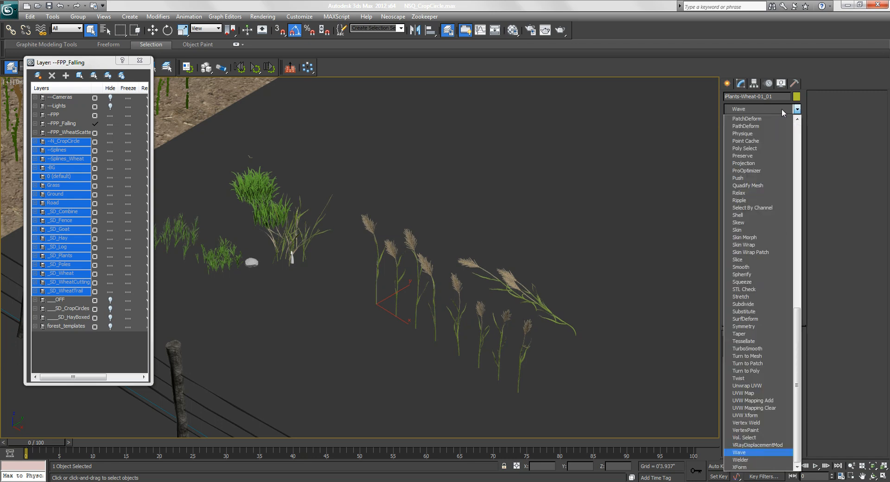
pyautogui.press('Return')
pyautogui.keyDown('alt'); pyautogui.moveTo(659, 182); pyautogui.dragTo(627, 302, button='middle'); pyautogui.keyUp('alt')
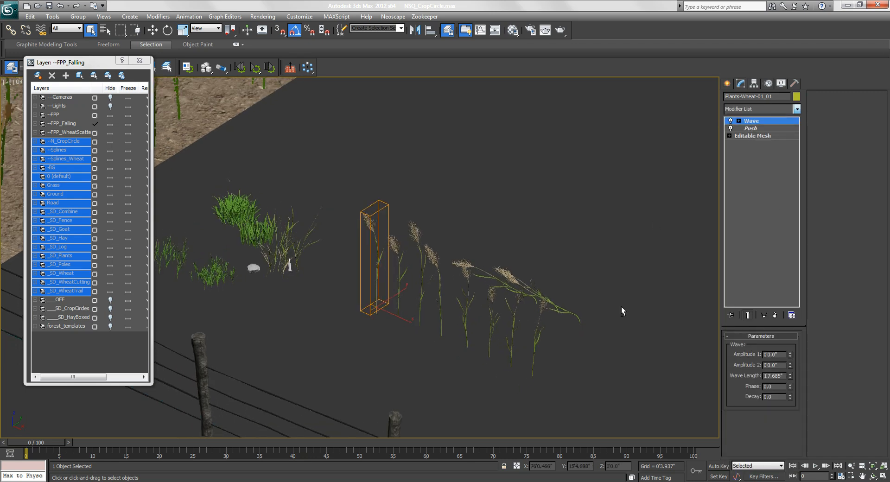
pyautogui.rightClick(768, 120)
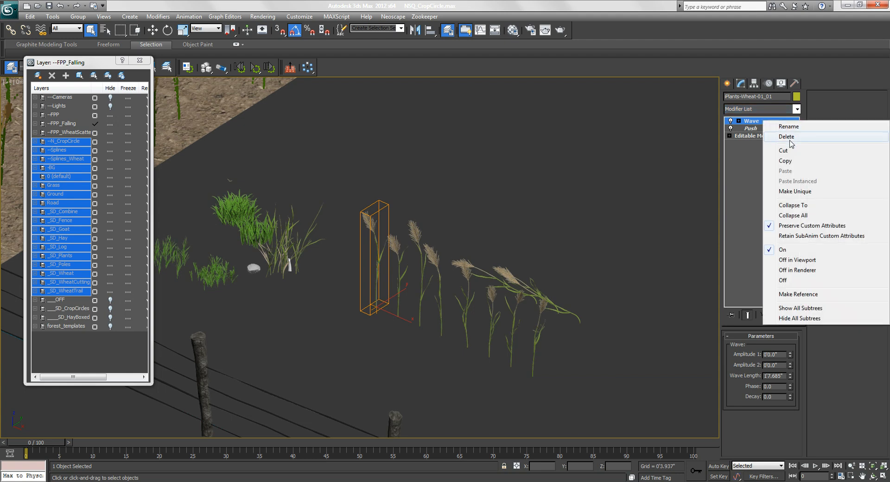
pyautogui.click(786, 137)
# Add a Bend modifier above Push on the source wheat stalk Plants-Wheat-01_01
pyautogui.click(773, 109)
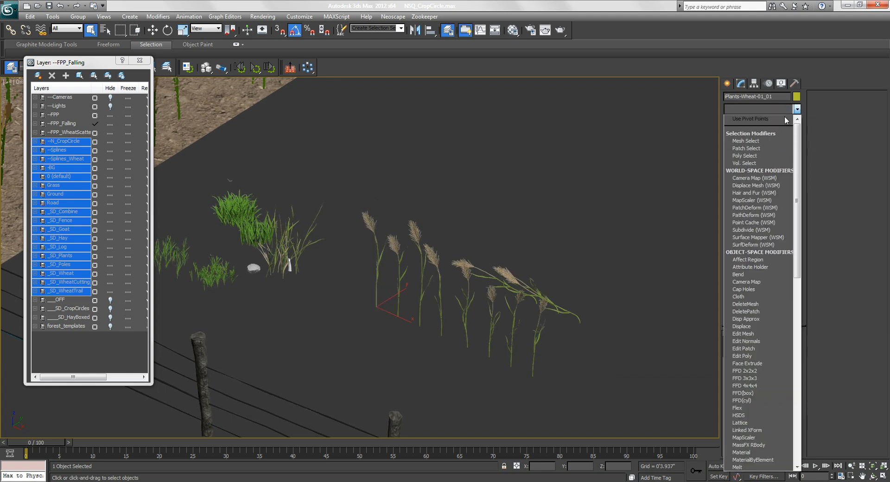
pyautogui.press('b')
pyautogui.click(785, 119)
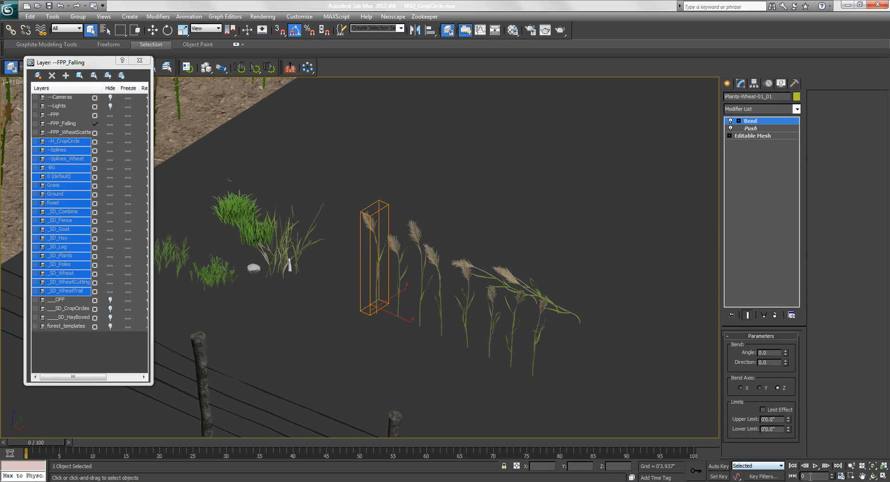
# Keyframe the Bend angle at frame 100 with Auto Key, turn Auto Key off and scrub to frame 12
pyautogui.press('n')
pyautogui.moveTo(55, 442); pyautogui.dragTo(95, 442)
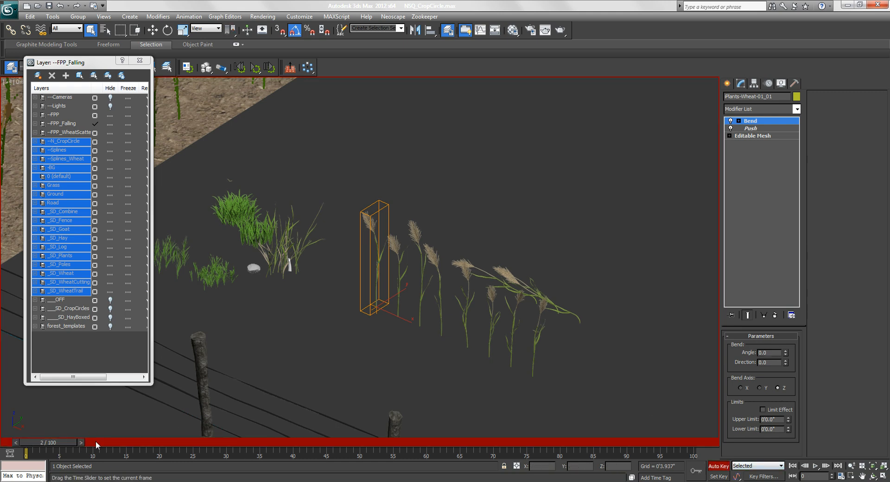
pyautogui.click(710, 446)
pyautogui.doubleClick(779, 353)
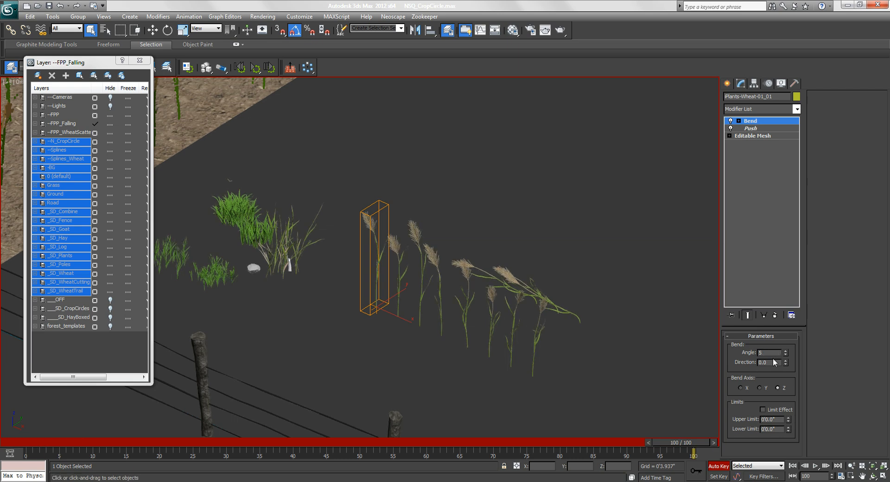
pyautogui.moveTo(441, 316); pyautogui.dragTo(480, 324, button='middle')
pyautogui.press('n')
pyautogui.moveTo(24, 441); pyautogui.dragTo(106, 441)
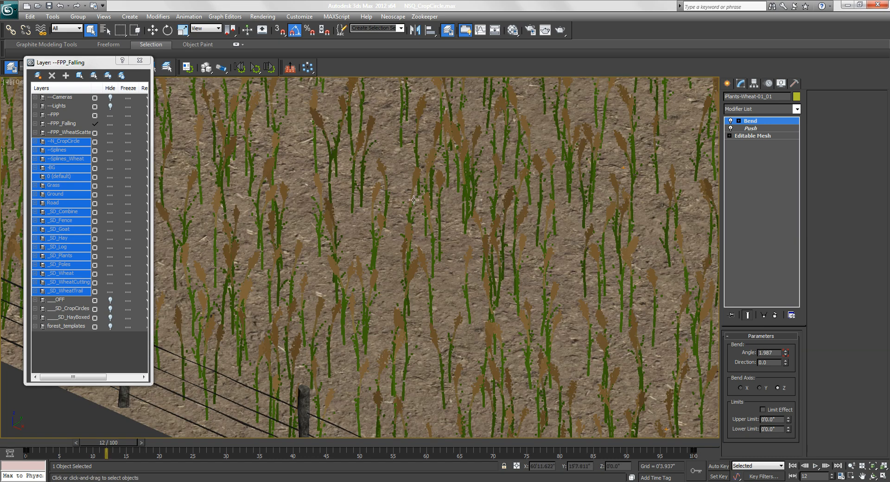
# Isolate the wheat Forest scatter together with a source wheat stalk and bring the field's near corner into close view
pyautogui.click(414, 199)
pyautogui.moveTo(507, 292); pyautogui.dragTo(265, 144, button='middle')
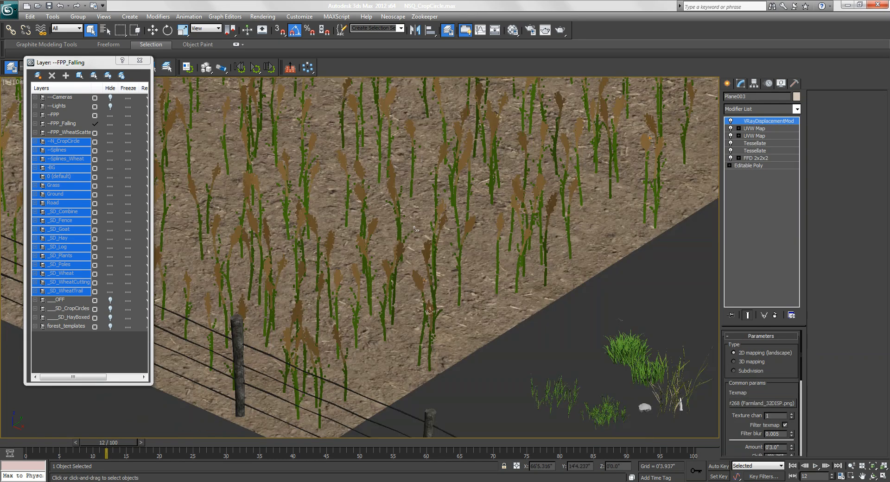
pyautogui.click(425, 339)
pyautogui.moveTo(543, 338); pyautogui.dragTo(525, 303, button='middle')
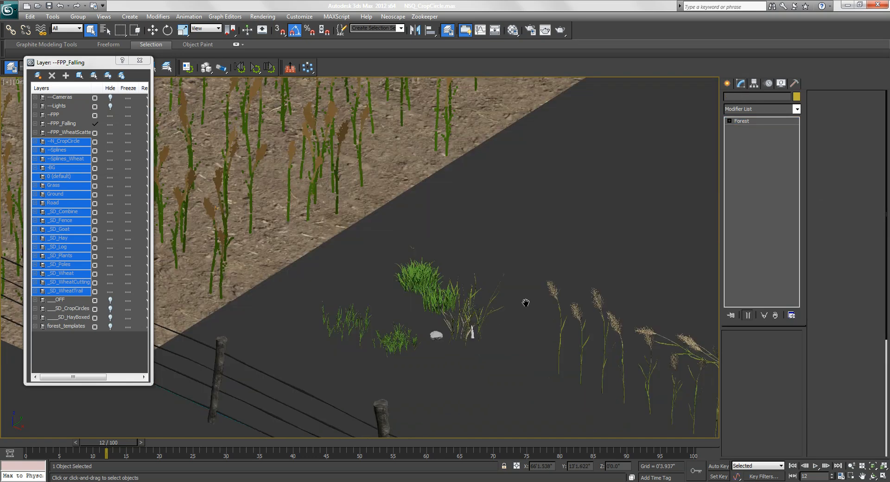
pyautogui.hotkey('alt', 'q')
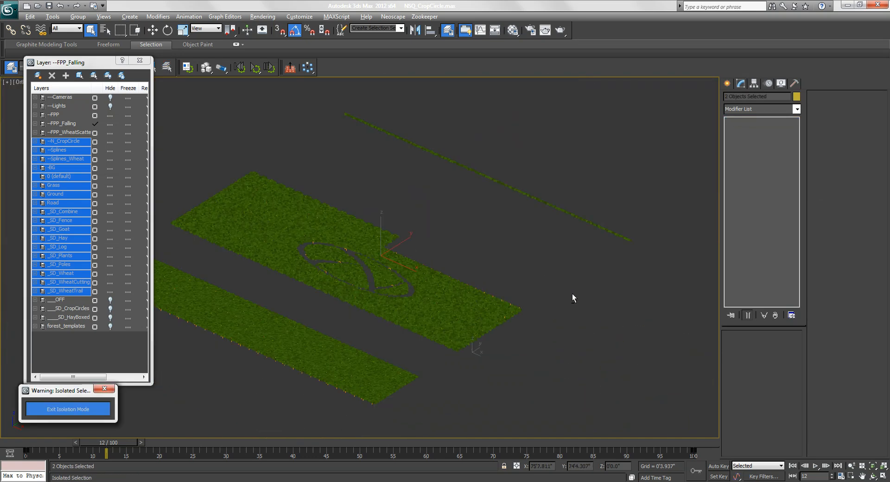
pyautogui.moveTo(549, 305); pyautogui.dragTo(512, 246, button='middle')
pyautogui.scroll(5, 491, 306)
pyautogui.moveTo(476, 331); pyautogui.dragTo(276, 270, button='middle')
pyautogui.scroll(3, 414, 334)
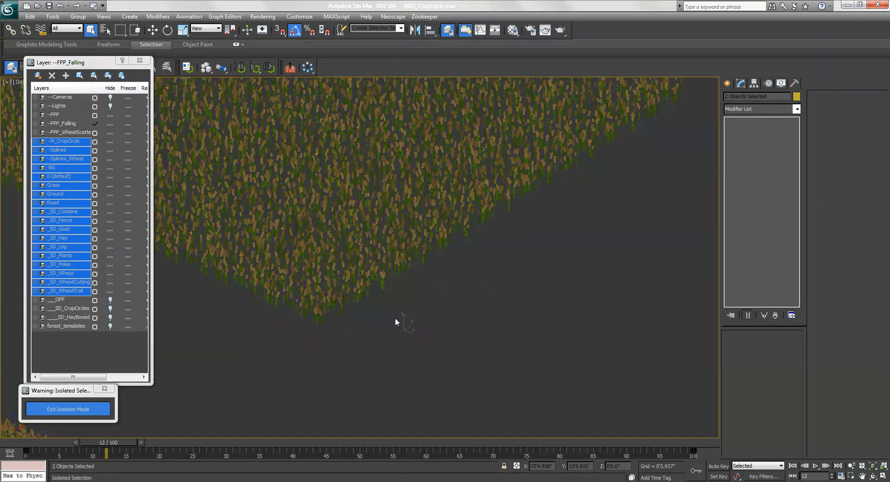
# Select the wheat Forest scatter and turn off Animate only at render time in its Animation settings
pyautogui.click(407, 327)
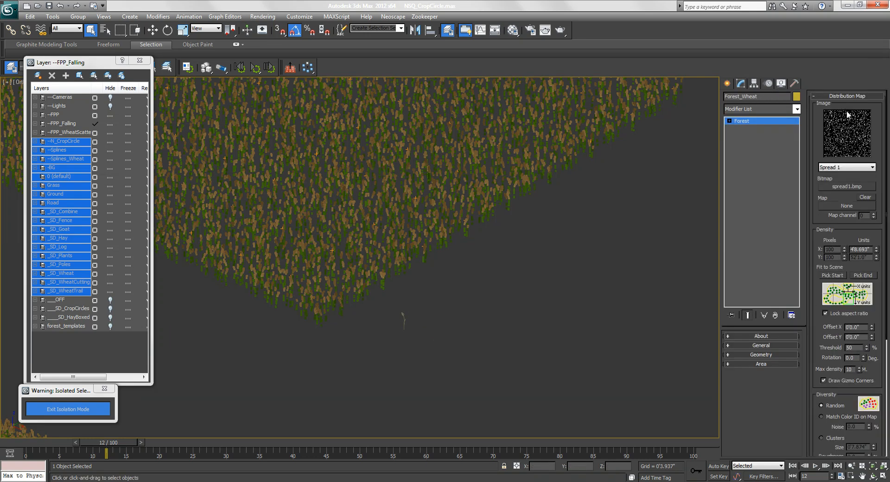
pyautogui.click(758, 347)
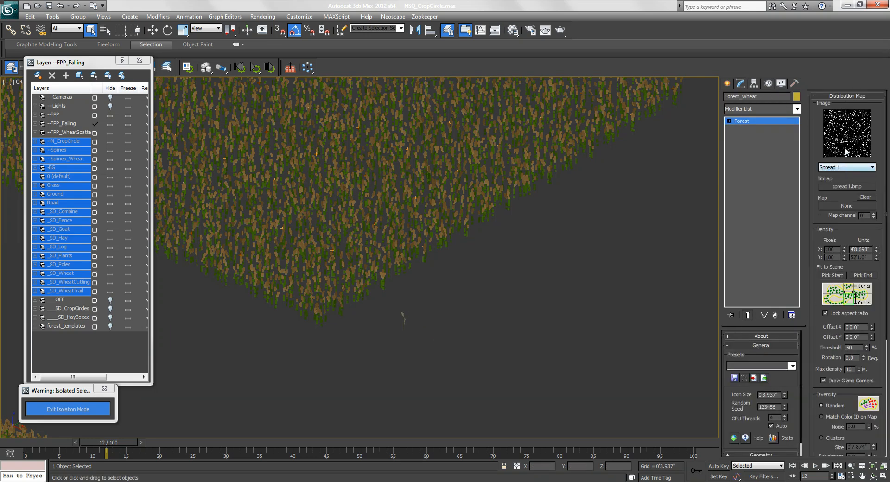
pyautogui.scroll(-2, 799, 393)
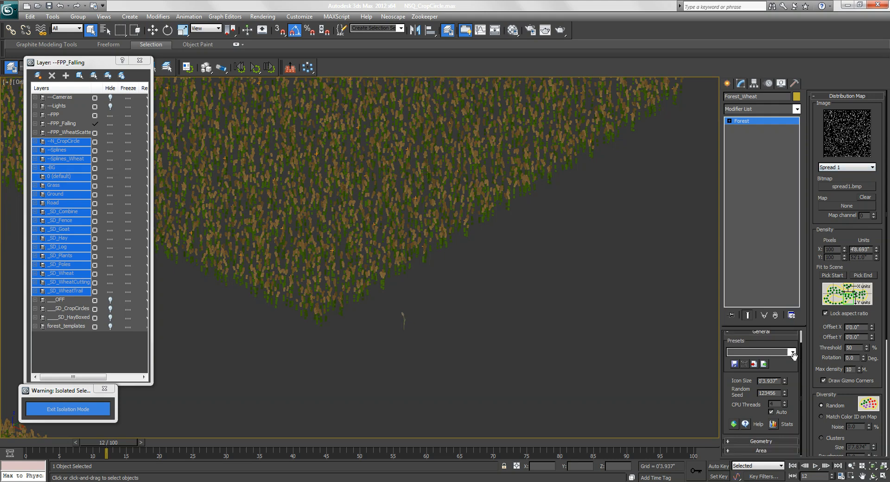
pyautogui.click(783, 443)
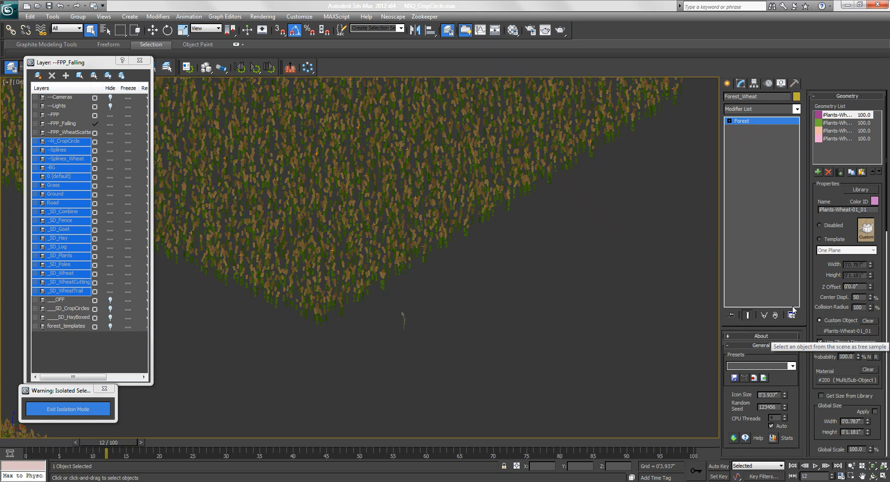
pyautogui.scroll(-10, 815, 404)
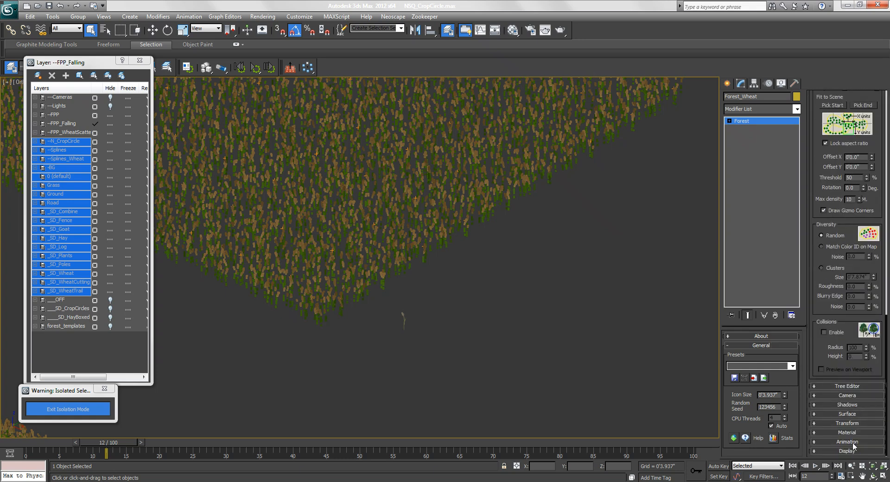
pyautogui.click(848, 441)
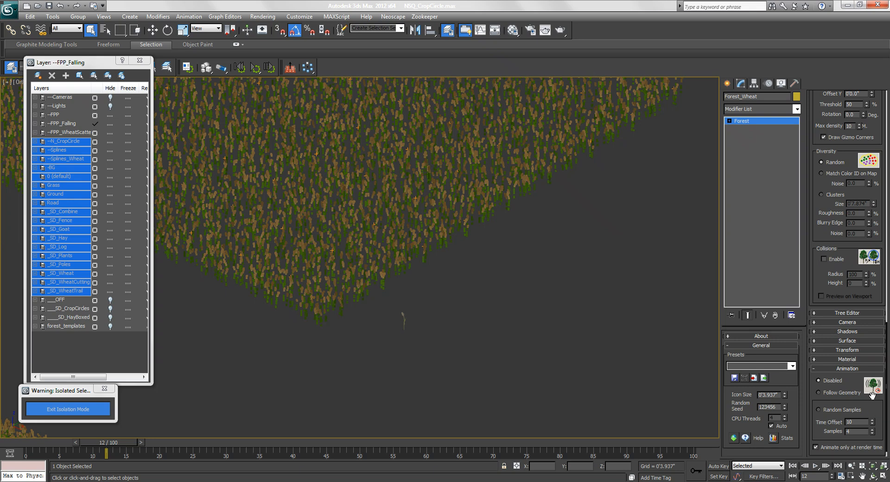
# Scrub the timeline to frame 39 to check the scattered wheat for motion at close range
pyautogui.scroll(4, 425, 239)
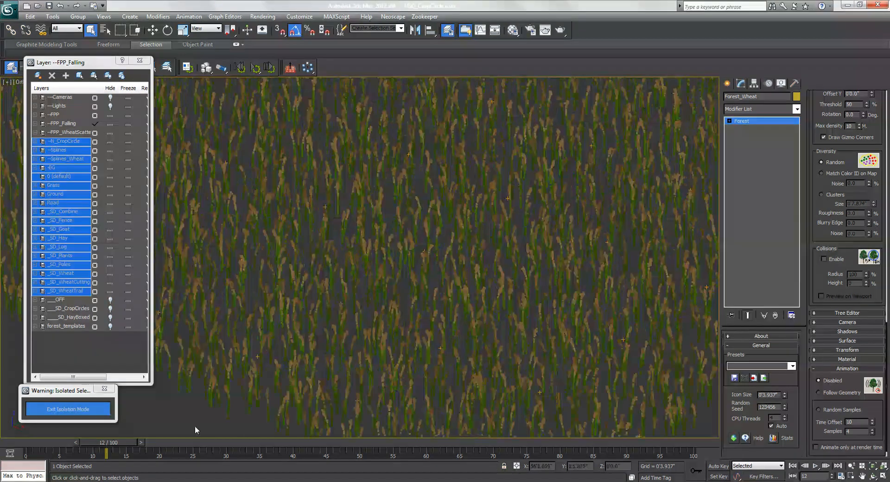
pyautogui.moveTo(103, 442); pyautogui.dragTo(240, 452)
pyautogui.keyDown('alt'); pyautogui.moveTo(450, 378); pyautogui.dragTo(254, 437, button='middle'); pyautogui.keyUp('alt')
pyautogui.moveTo(254, 441); pyautogui.dragTo(308, 449)
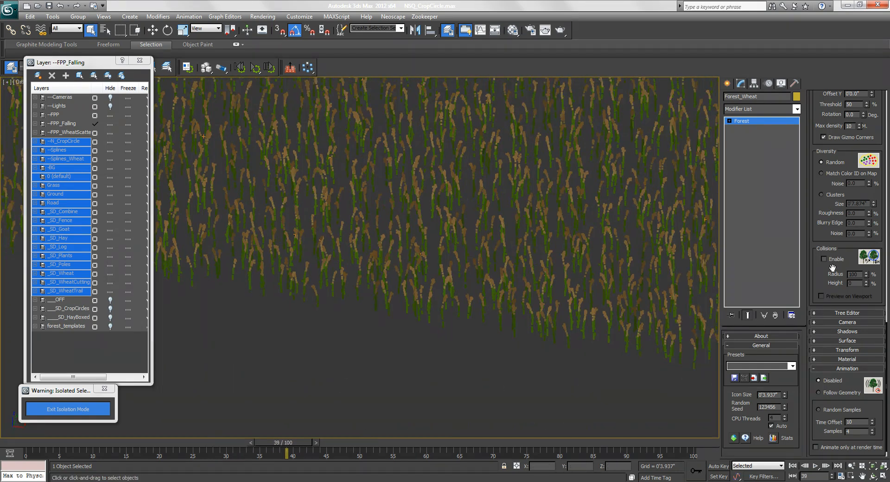
# Turn on Use Color ID for the wheat scatter's Points-Cloud viewport display
pyautogui.scroll(3, 821, 282)
pyautogui.scroll(15, 821, 285)
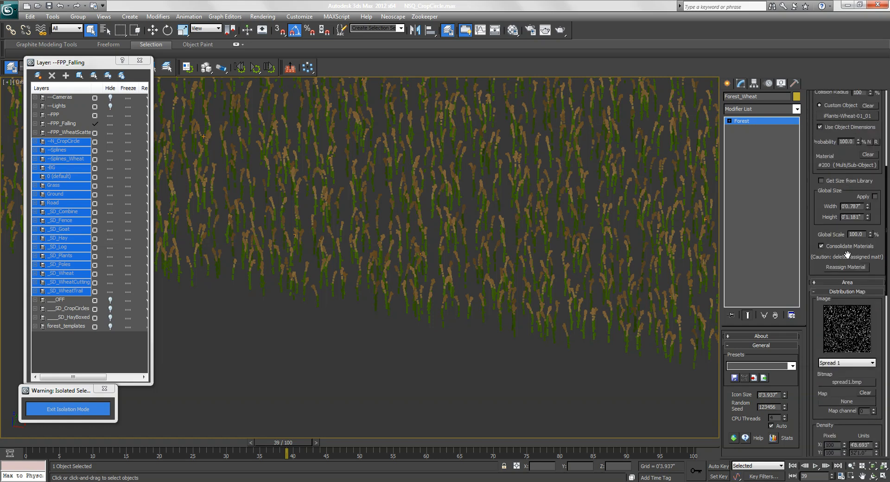
pyautogui.scroll(12, 850, 295)
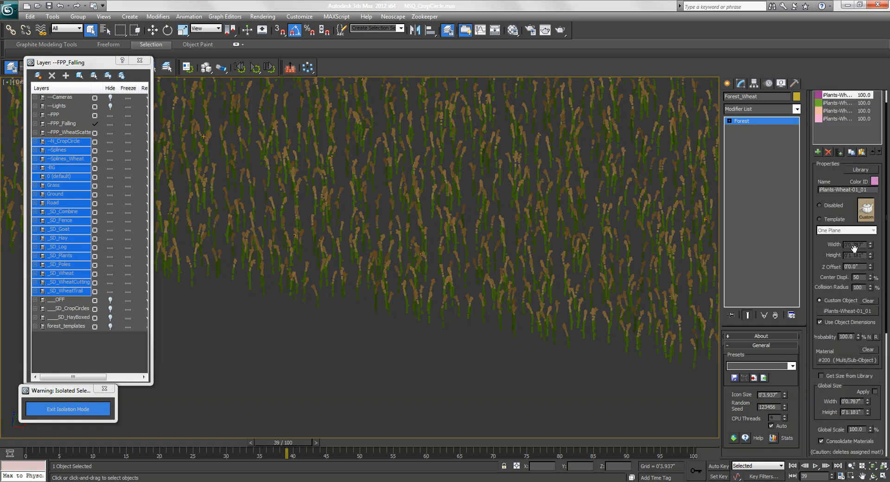
pyautogui.hotkey('ctrl', 's')
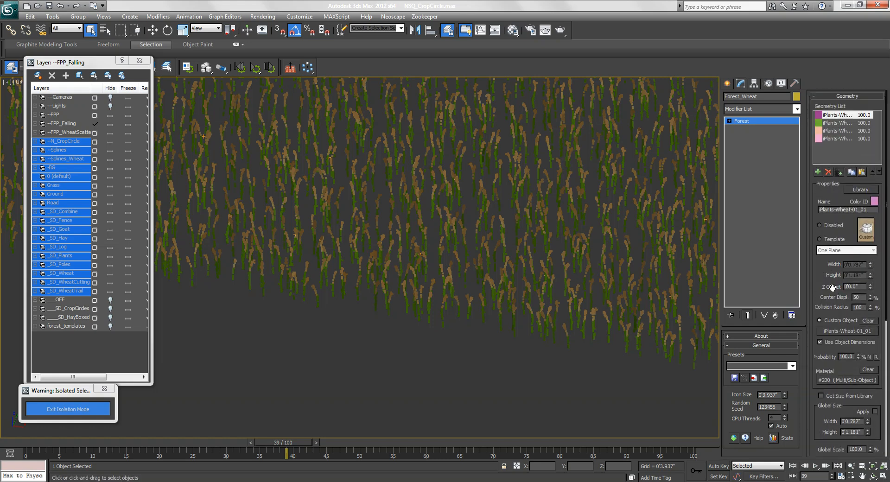
pyautogui.moveTo(621, 306); pyautogui.dragTo(359, 224, button='middle')
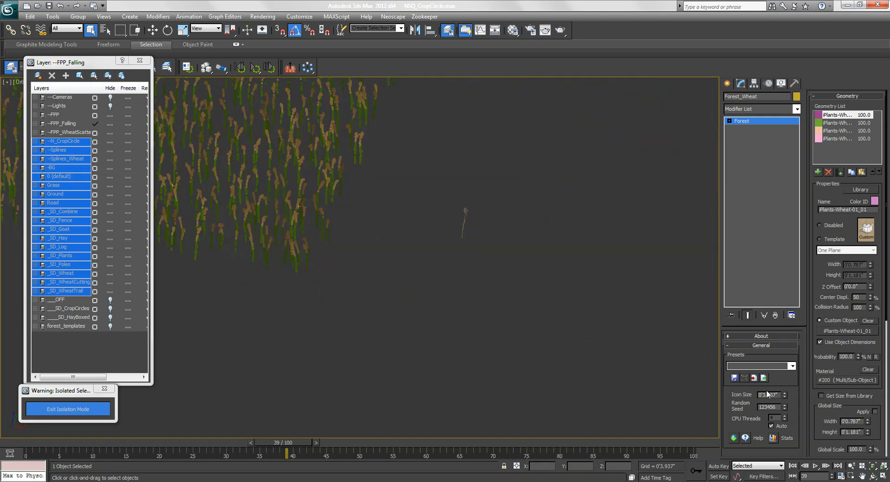
pyautogui.click(761, 346)
pyautogui.scroll(-5, 829, 439)
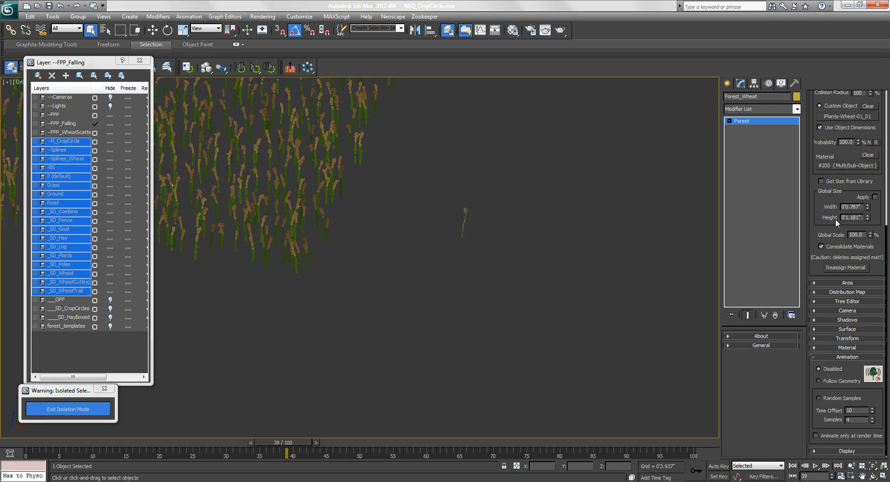
pyautogui.scroll(-5, 835, 319)
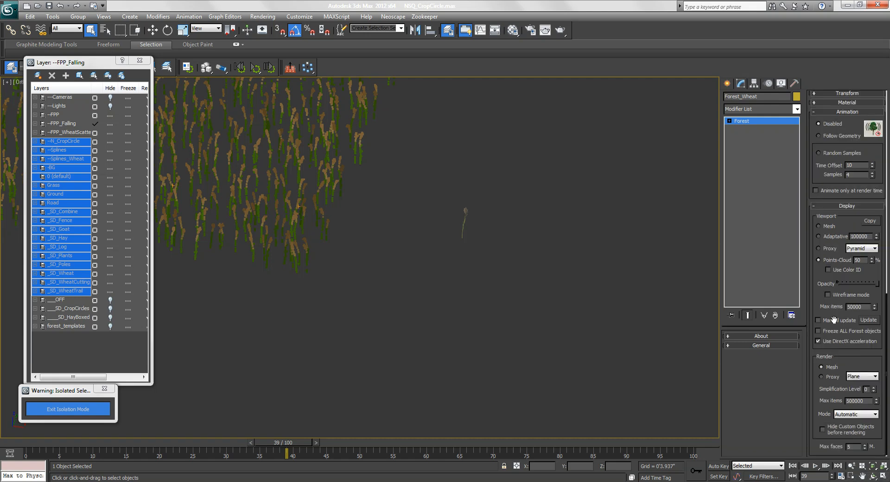
pyautogui.click(835, 269)
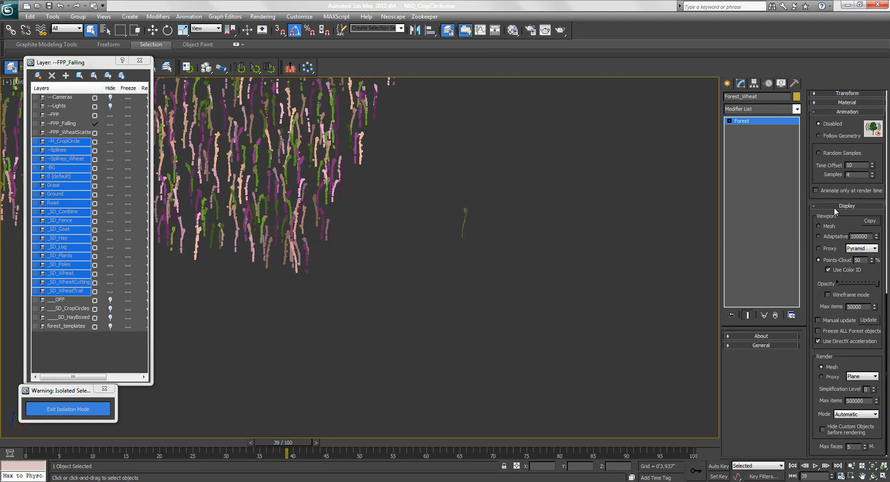
# Scrub the timeline to frame 75 with the colour-coded wheat and the source stalk in close view
pyautogui.scroll(5, 821, 268)
pyautogui.scroll(5, 818, 247)
pyautogui.scroll(-5, 832, 250)
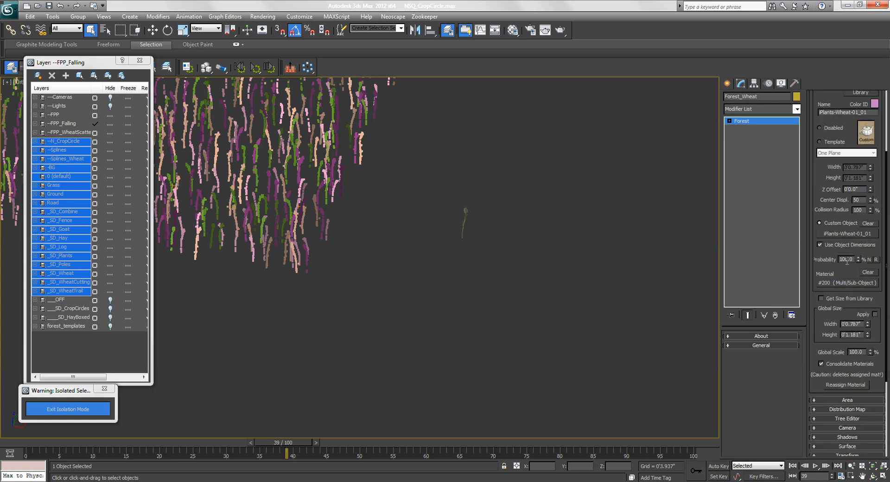
pyautogui.scroll(-1, 879, 324)
pyautogui.moveTo(522, 273); pyautogui.dragTo(497, 303, button='middle')
pyautogui.scroll(2, 497, 303)
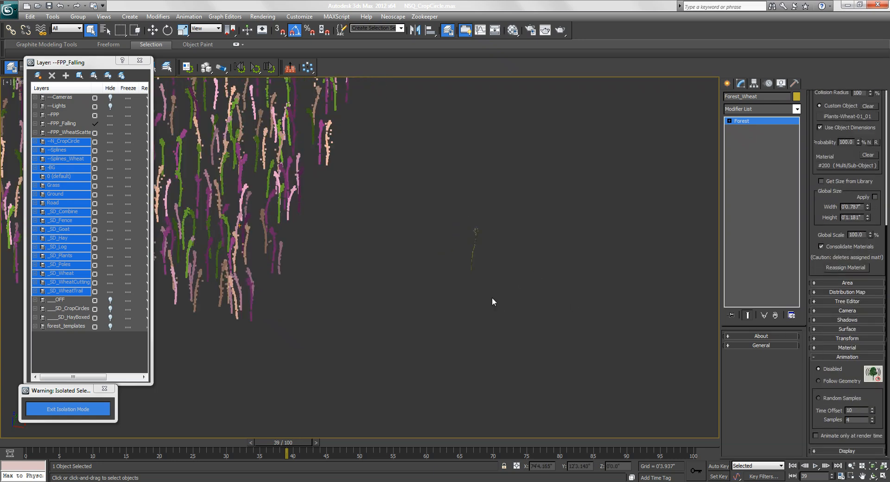
pyautogui.moveTo(273, 440); pyautogui.dragTo(539, 439)
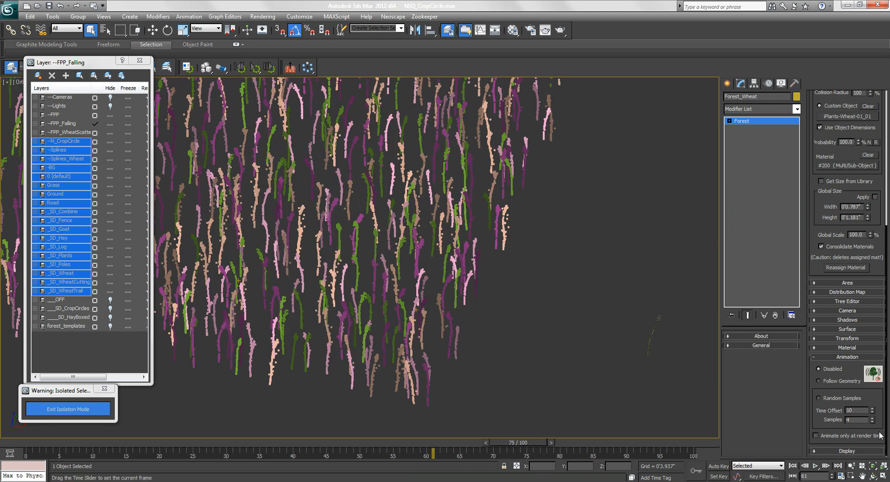
# Set the wheat scatter's animation mode to Follow Geometry and scrub the timeline to frame 59
pyautogui.click(838, 380)
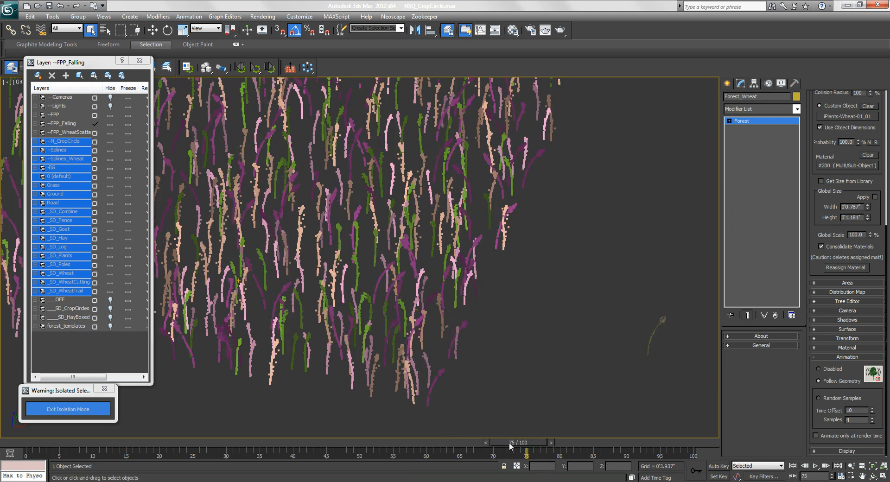
pyautogui.moveTo(506, 441); pyautogui.dragTo(494, 441)
pyautogui.moveTo(402, 444); pyautogui.dragTo(420, 442)
# Exit isolation mode and bring the roadside plants, fence and utility poles into view
pyautogui.click(68, 409)
pyautogui.moveTo(675, 353); pyautogui.dragTo(883, 376, button='middle')
pyautogui.moveTo(417, 106); pyautogui.dragTo(785, 153, button='middle')
pyautogui.moveTo(199, 394); pyautogui.dragTo(475, 300, button='middle')
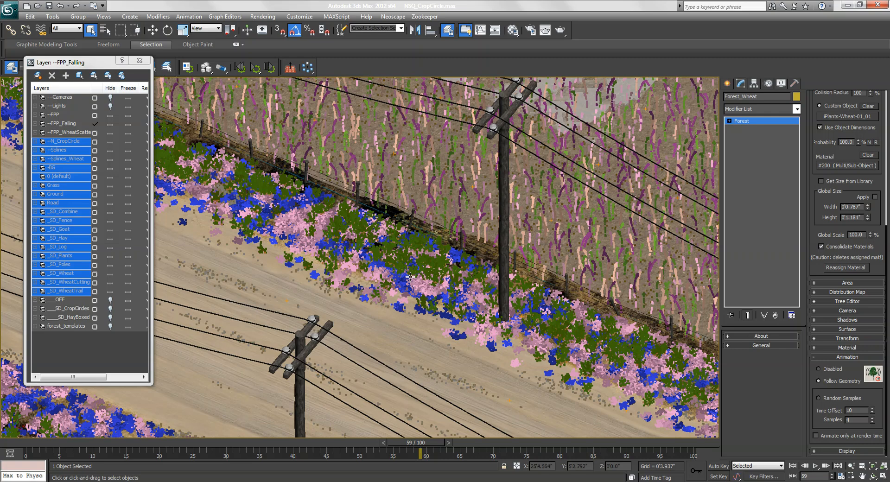
pyautogui.moveTo(238, 275); pyautogui.dragTo(330, 317, button='middle')
# Switch to Windows Photo Viewer and examine the full final render, Neoscape_CropCircle_Final.jpg
pyautogui.hotkey('alt', 'Tab')
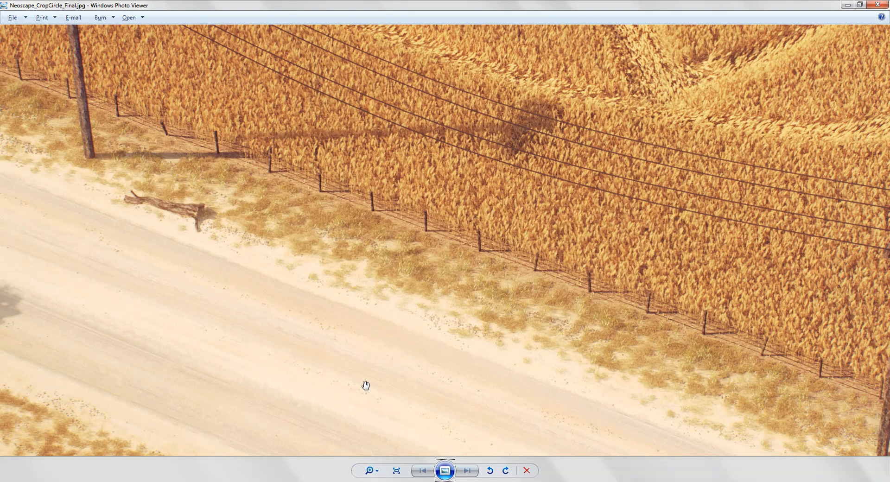
pyautogui.scroll(-4, 259, 319)
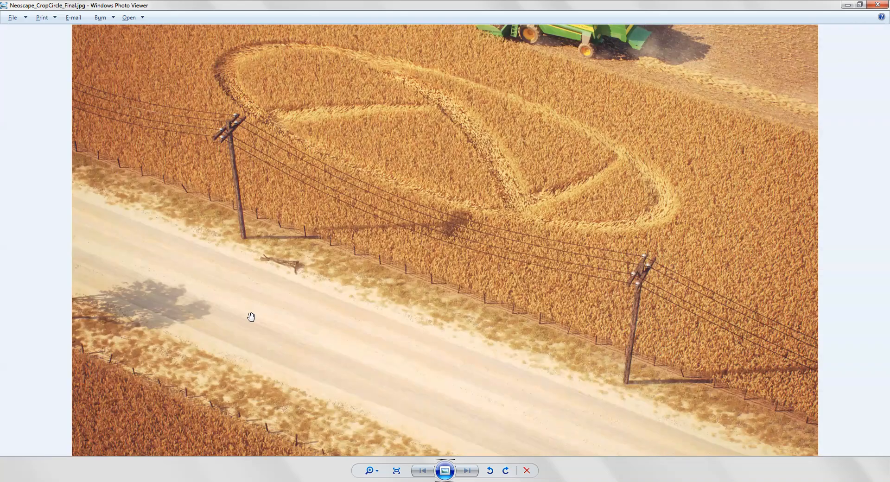
pyautogui.moveTo(269, 314); pyautogui.dragTo(286, 325)
pyautogui.scroll(-1, 287, 323)
pyautogui.scroll(-1, 281, 323)
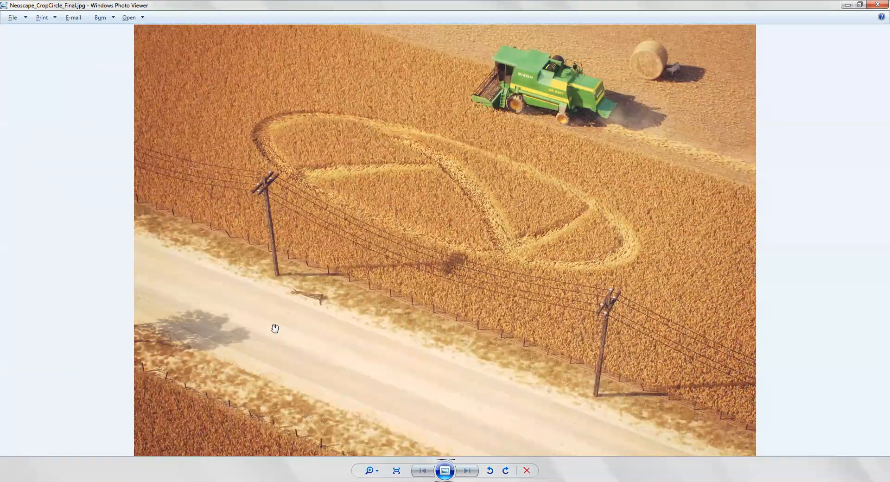
pyautogui.scroll(-2, 266, 301)
pyautogui.scroll(-2, 274, 320)
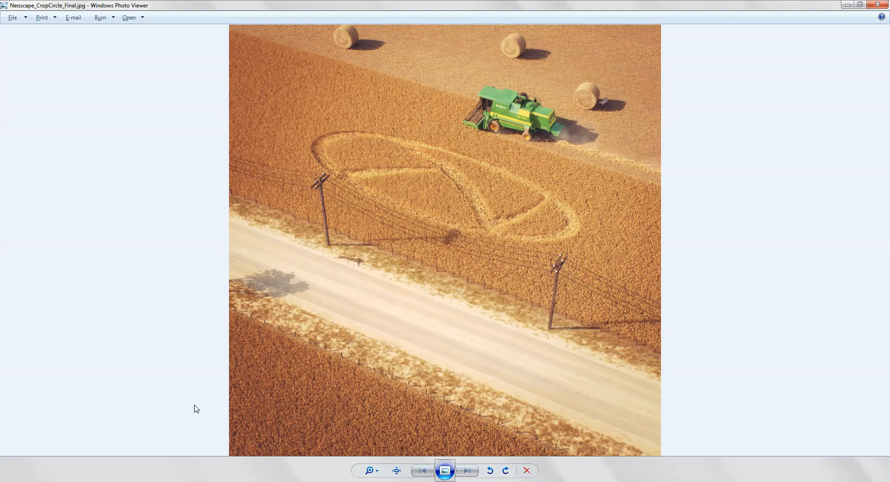
pyautogui.scroll(1, 331, 337)
pyautogui.moveTo(339, 330); pyautogui.dragTo(337, 360)
pyautogui.scroll(-1, 336, 358)
pyautogui.scroll(1, 459, 351)
pyautogui.scroll(-1, 462, 353)
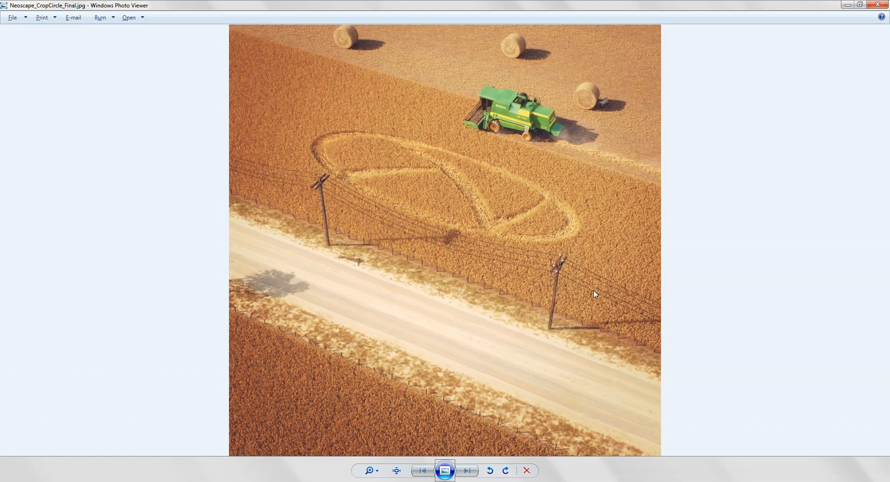
# Compare the roadside in the 3ds Max scene with the same area of the final render in Windows Photo Viewer
pyautogui.hotkey('alt', 'Tab')
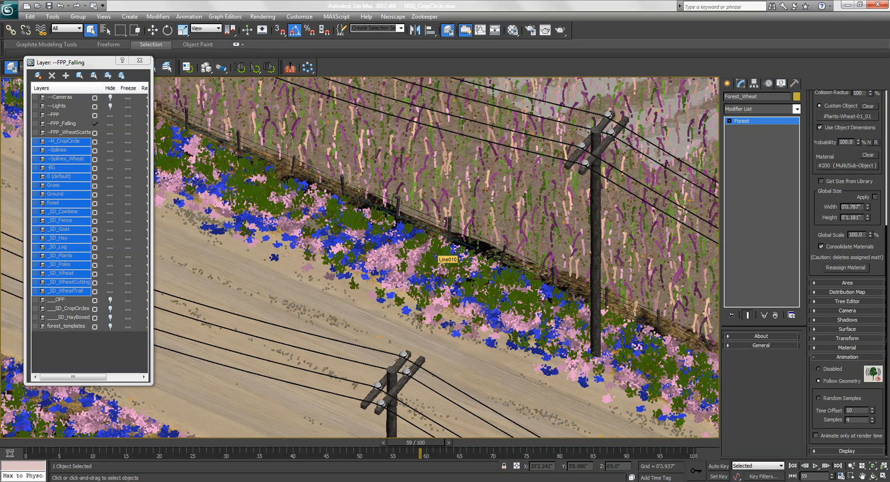
pyautogui.scroll(5, 412, 279)
pyautogui.scroll(-3, 463, 306)
pyautogui.hotkey('alt', 'Tab')
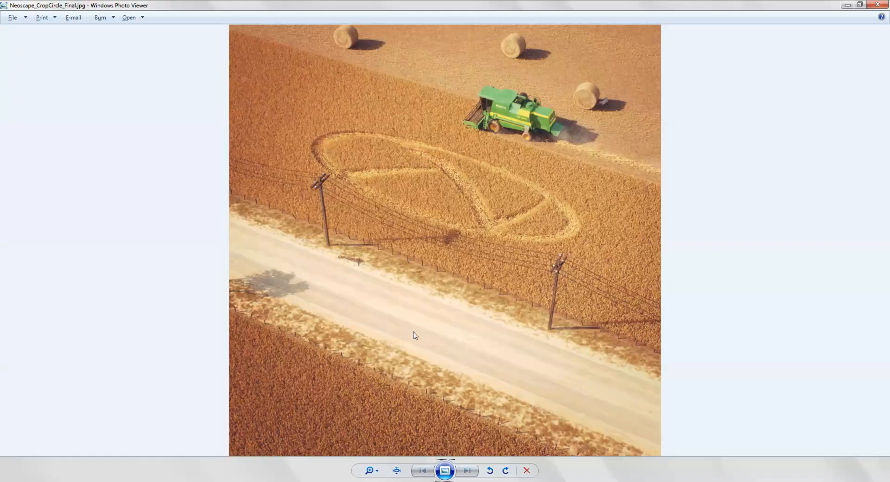
pyautogui.scroll(2, 387, 347)
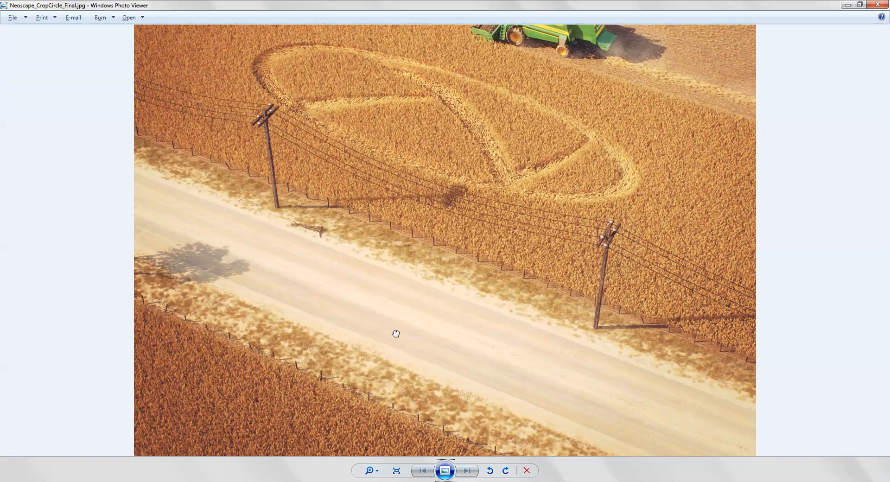
pyautogui.scroll(-3, 394, 338)
pyautogui.scroll(3, 345, 296)
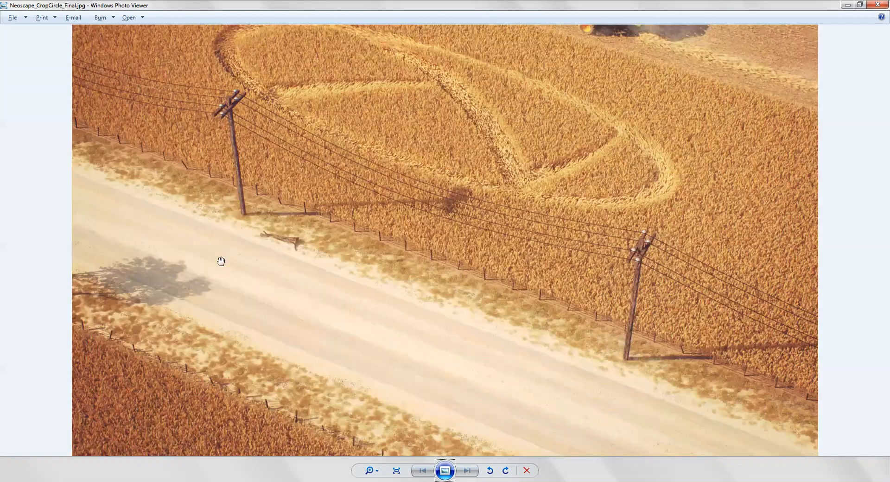
pyautogui.scroll(-2, 408, 311)
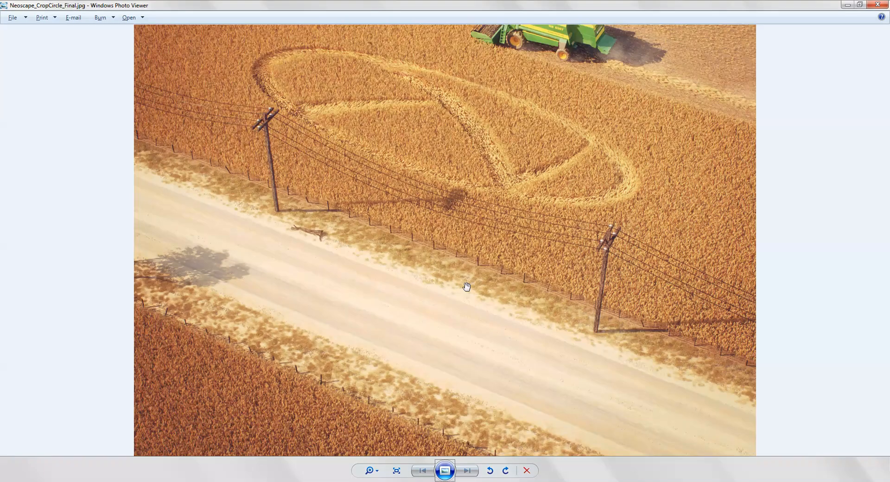
pyautogui.scroll(3, 502, 298)
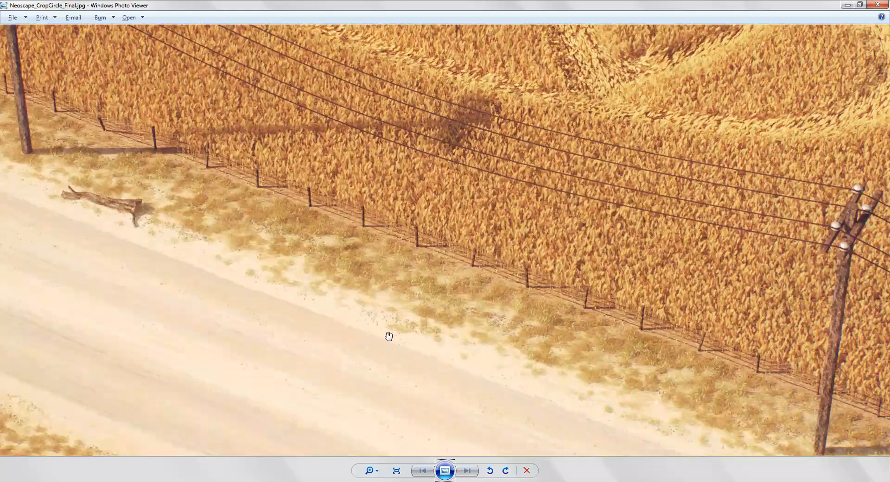
pyautogui.moveTo(509, 242); pyautogui.dragTo(511, 272)
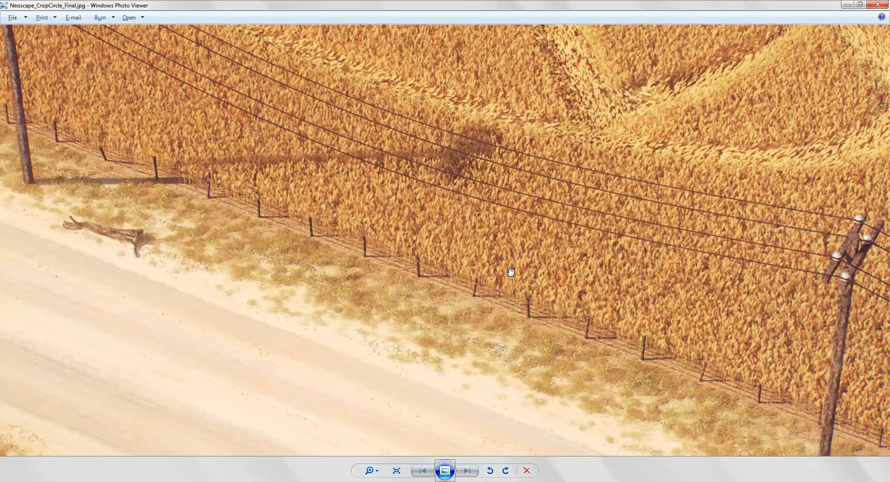
# Switch back to 3ds Max, select the road strip and the adjoining field ground, and isolate both meshes
pyautogui.hotkey('alt', 'Tab')
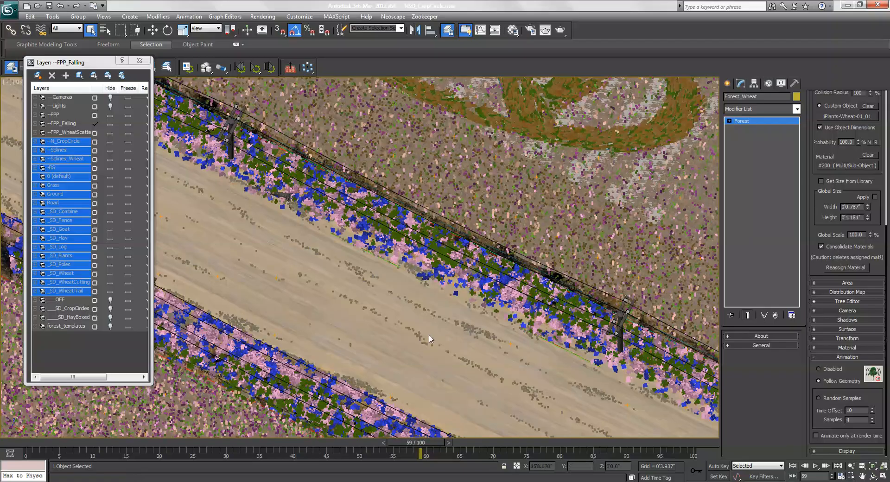
pyautogui.click(408, 310)
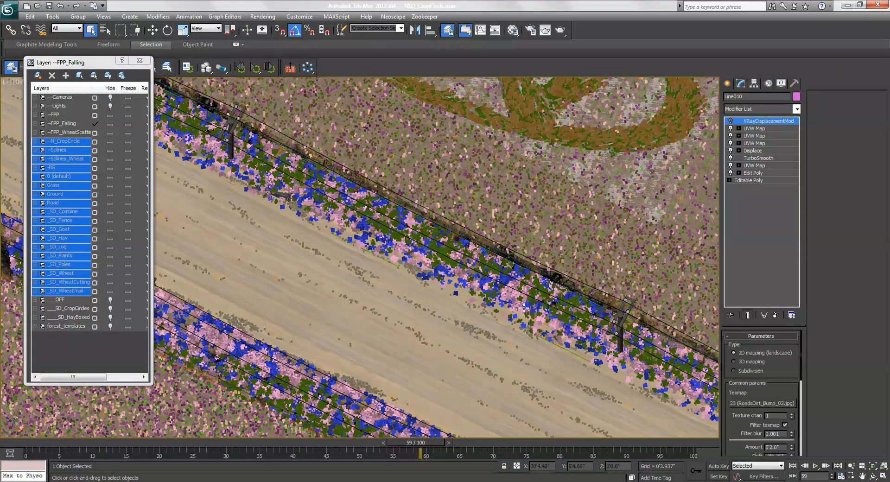
pyautogui.moveTo(506, 311); pyautogui.dragTo(189, 130, button='middle')
pyautogui.moveTo(481, 302); pyautogui.dragTo(367, 307, button='middle')
pyautogui.keyDown('ctrl'); pyautogui.click(564, 234); pyautogui.keyUp('ctrl')
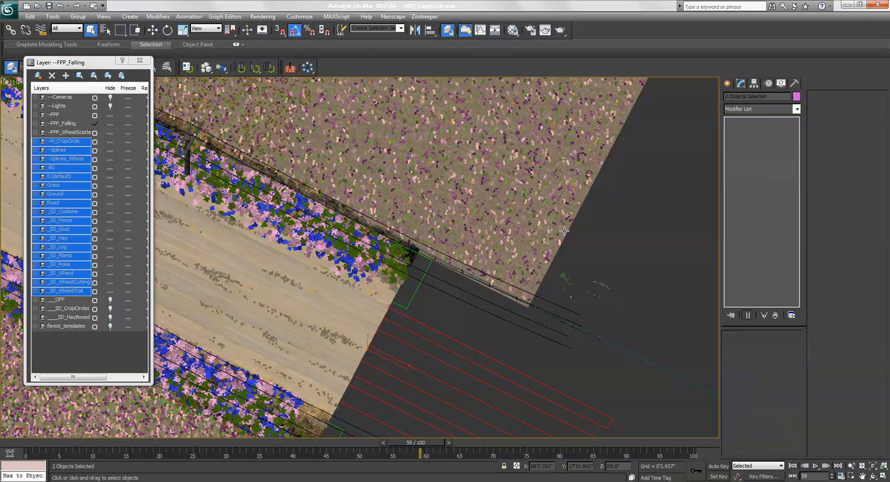
pyautogui.hotkey('alt', 'q')
# Select the road strip and examine its mapped surface and ragged edge where it meets the field ground
pyautogui.click(395, 332)
pyautogui.keyDown('alt'); pyautogui.moveTo(395, 332); pyautogui.dragTo(320, 264, button='middle'); pyautogui.keyUp('alt')
pyautogui.moveTo(366, 356); pyautogui.dragTo(407, 229, button='middle')
pyautogui.scroll(2, 407, 230)
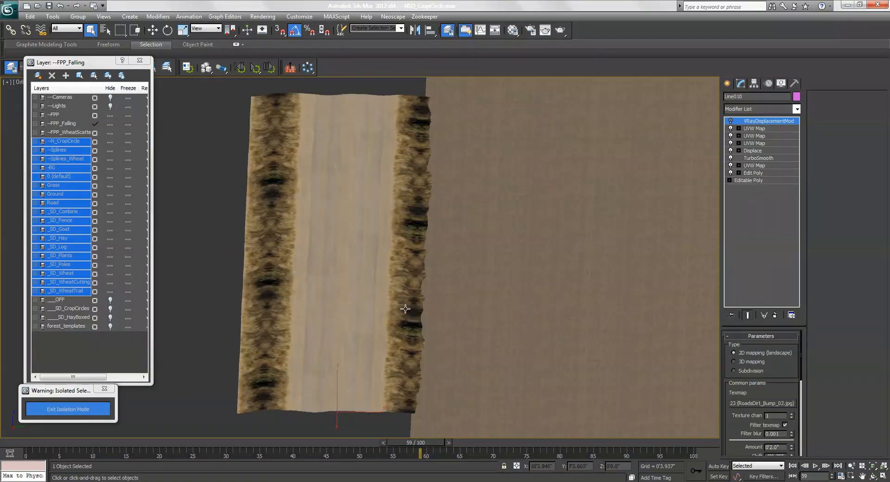
pyautogui.keyDown('alt'); pyautogui.moveTo(439, 284); pyautogui.dragTo(427, 278, button='middle'); pyautogui.keyUp('alt')
pyautogui.moveTo(452, 307); pyautogui.dragTo(459, 295, button='middle')
pyautogui.scroll(2, 458, 298)
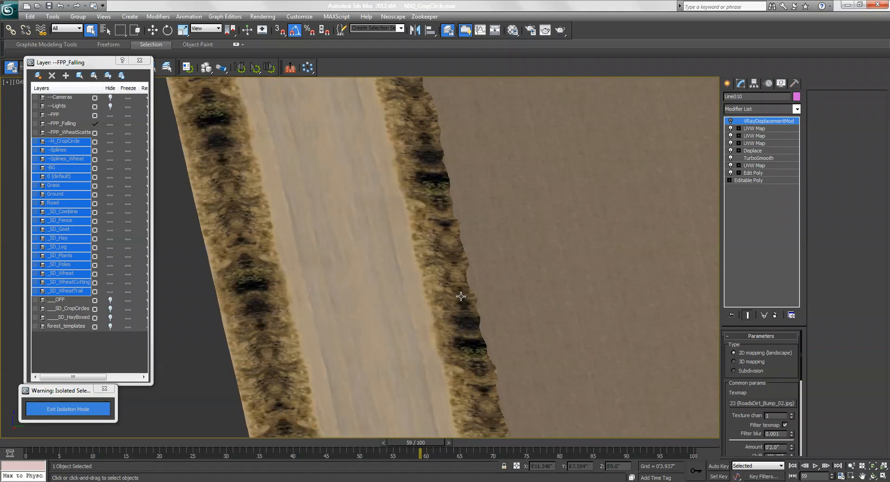
pyautogui.moveTo(460, 228); pyautogui.dragTo(357, 253, button='middle')
pyautogui.keyDown('alt'); pyautogui.moveTo(443, 236); pyautogui.dragTo(400, 221, button='middle'); pyautogui.keyUp('alt')
# Compare the VRayDisplacementMod settings of the field ground with those of the road strip
pyautogui.click(401, 220)
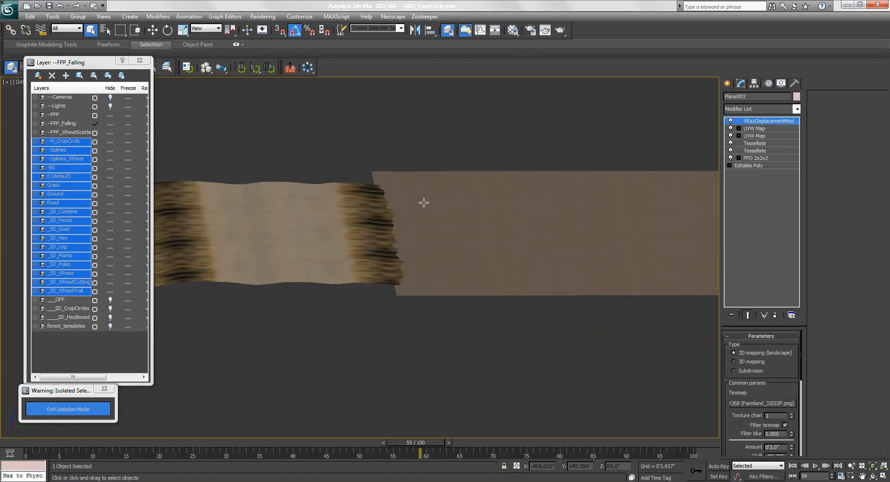
pyautogui.scroll(2, 401, 244)
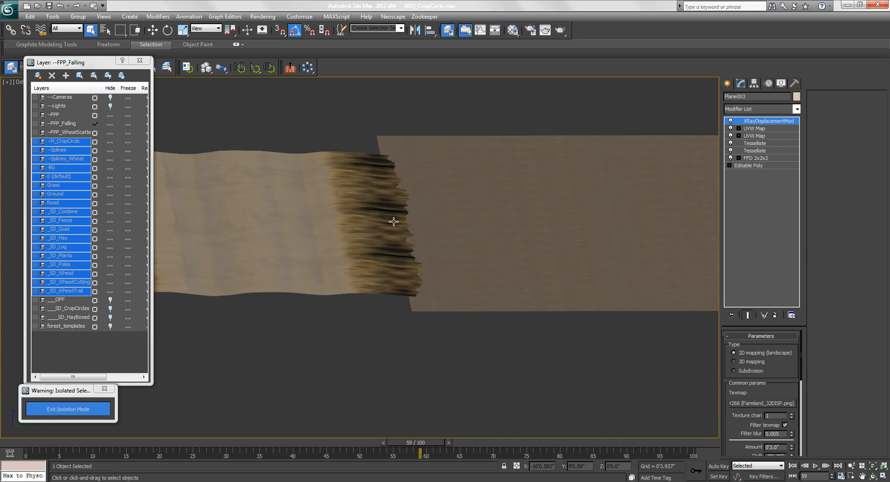
pyautogui.click(359, 208)
pyautogui.scroll(2, 372, 202)
pyautogui.keyDown('alt'); pyautogui.moveTo(371, 203); pyautogui.dragTo(443, 287, button='middle'); pyautogui.keyUp('alt')
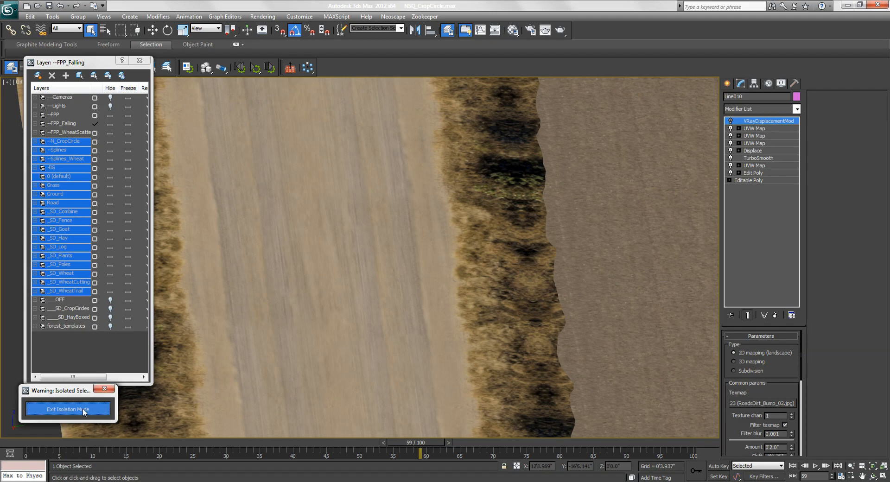
# Exit isolation mode and bring the road, scattered plants, fence and utility poles into view
pyautogui.click(68, 408)
pyautogui.scroll(2, 408, 301)
pyautogui.moveTo(454, 295); pyautogui.dragTo(450, 339, button='middle')
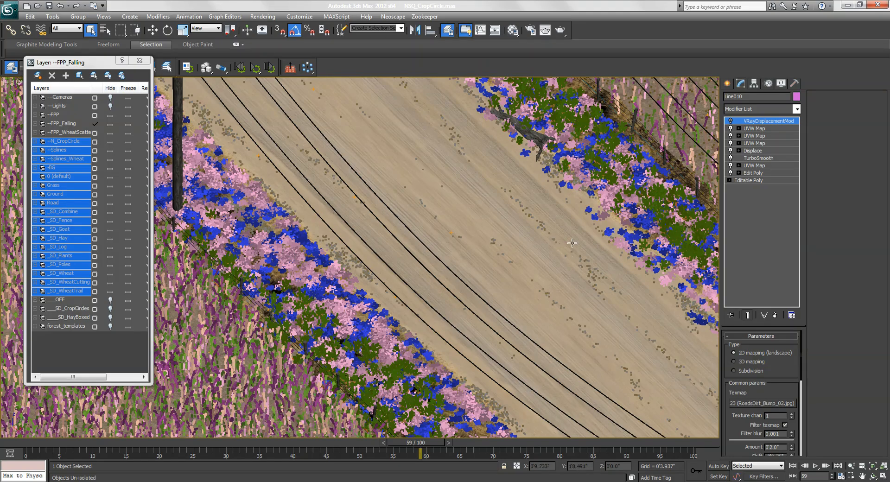
pyautogui.moveTo(551, 253); pyautogui.dragTo(482, 346, button='middle')
pyautogui.scroll(-1, 560, 274)
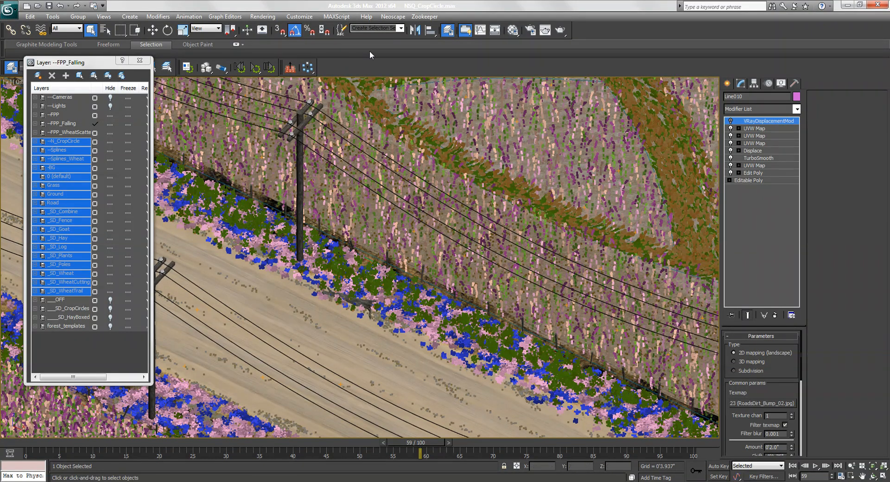
# Close the layer manager and open Stadium.max without saving the current scene, adopting the file's unit scale
pyautogui.click(140, 60)
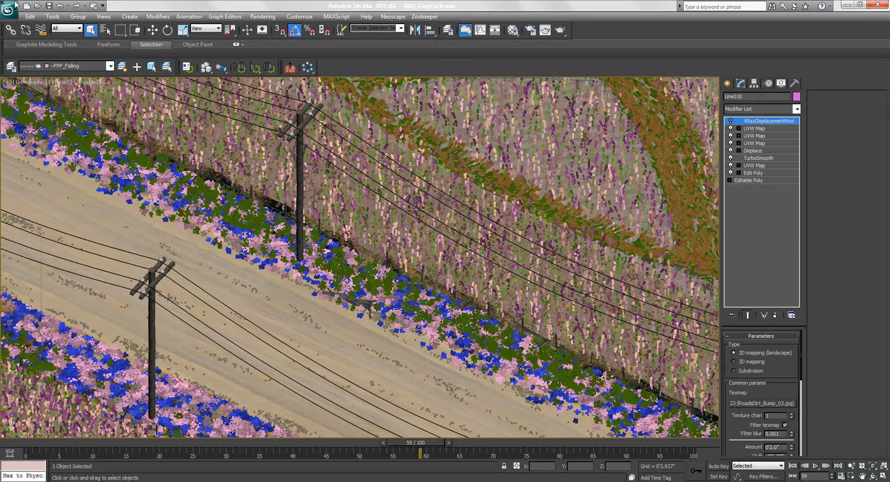
pyautogui.click(9, 8)
pyautogui.click(35, 71)
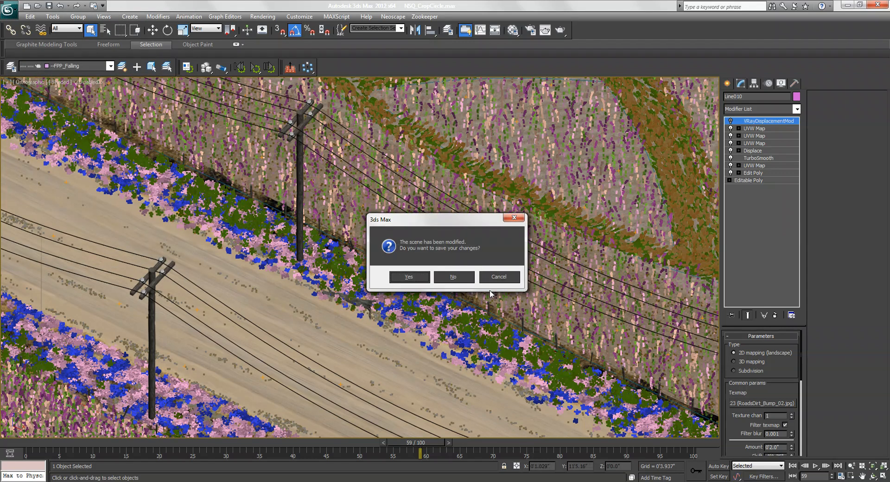
pyautogui.click(456, 279)
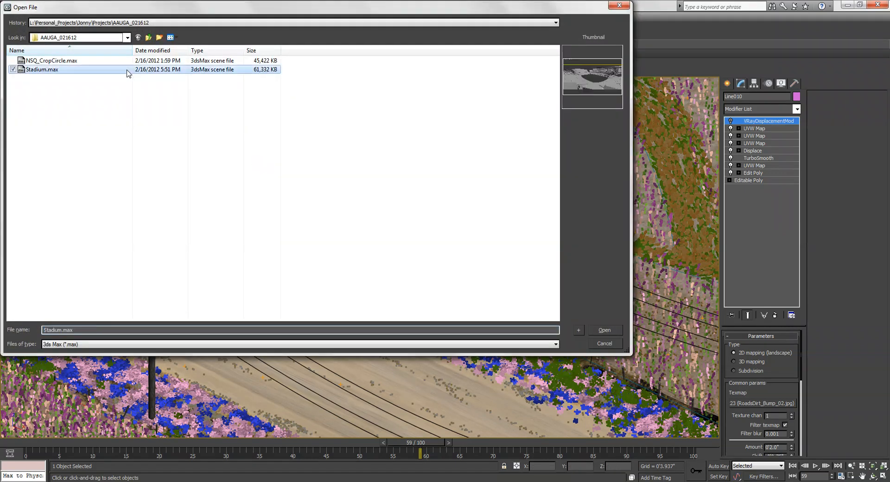
pyautogui.doubleClick(126, 70)
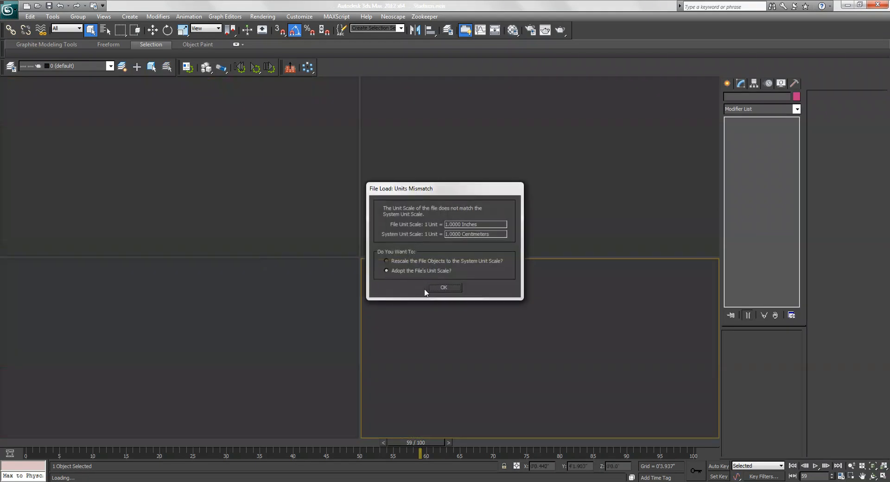
pyautogui.click(440, 286)
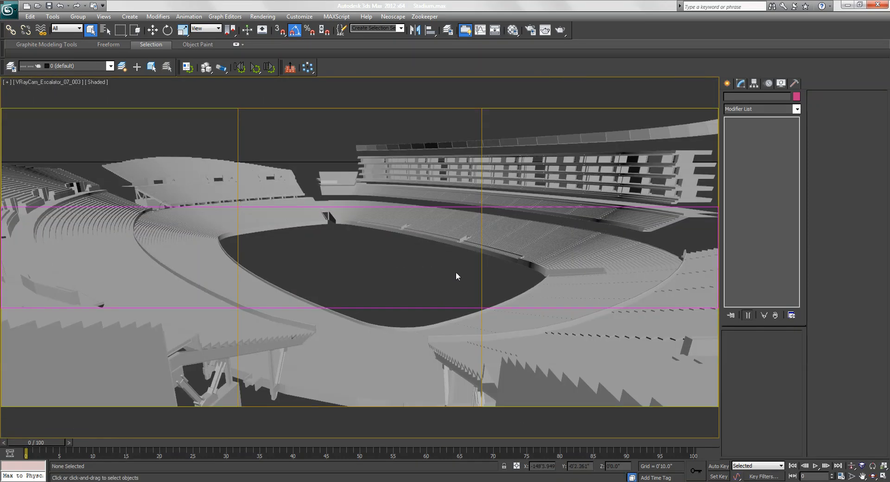
# Select the lower-level main bowl and maximize the orthographic wireframe view of the stadium
pyautogui.click(443, 291)
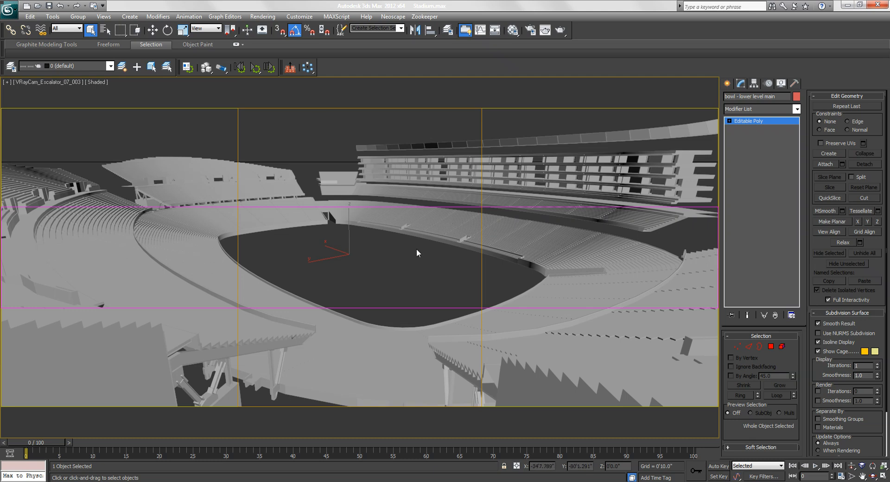
pyautogui.hotkey('alt', 'w')
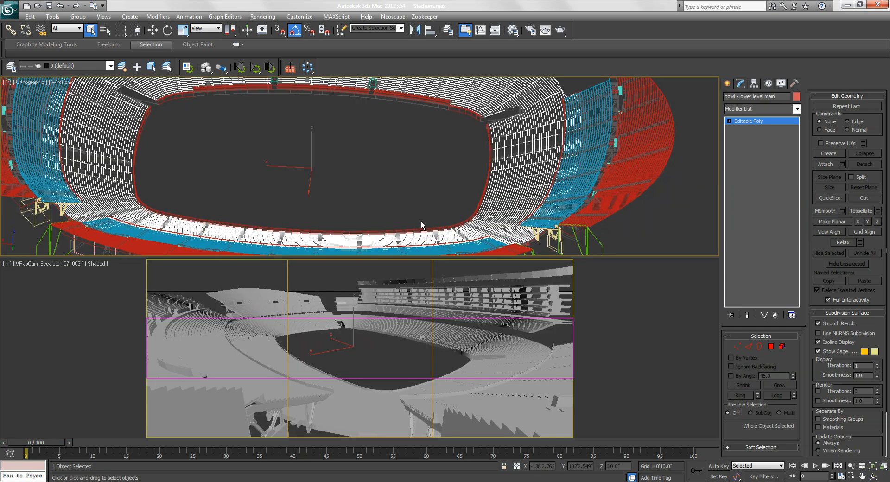
pyautogui.hotkey('alt', 'w')
pyautogui.keyDown('alt'); pyautogui.moveTo(419, 216); pyautogui.dragTo(424, 172, button='middle'); pyautogui.keyUp('alt')
pyautogui.scroll(4, 404, 295)
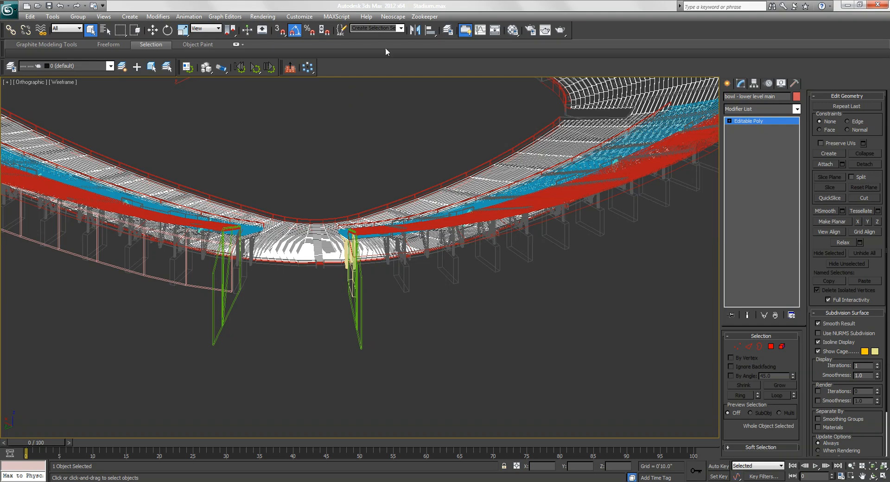
# Open the layer manager, examine the stadium's seating tiers in wireframe, and return to the maximized camera view
pyautogui.click(447, 29)
pyautogui.keyDown('alt'); pyautogui.moveTo(472, 308); pyautogui.dragTo(508, 271, button='middle'); pyautogui.keyUp('alt')
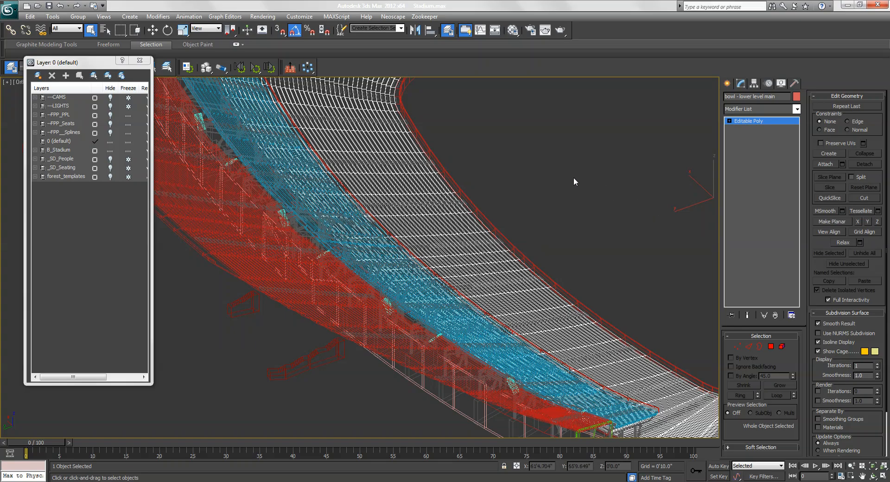
pyautogui.scroll(2, 502, 213)
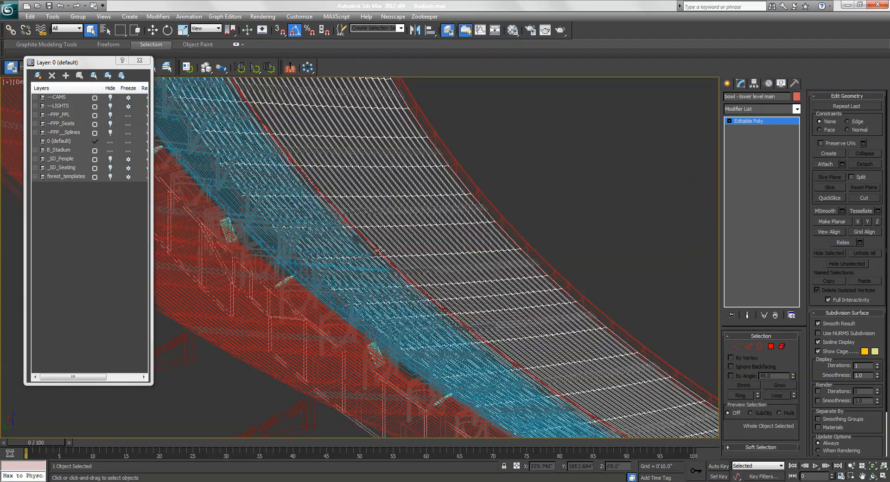
pyautogui.scroll(5, 372, 276)
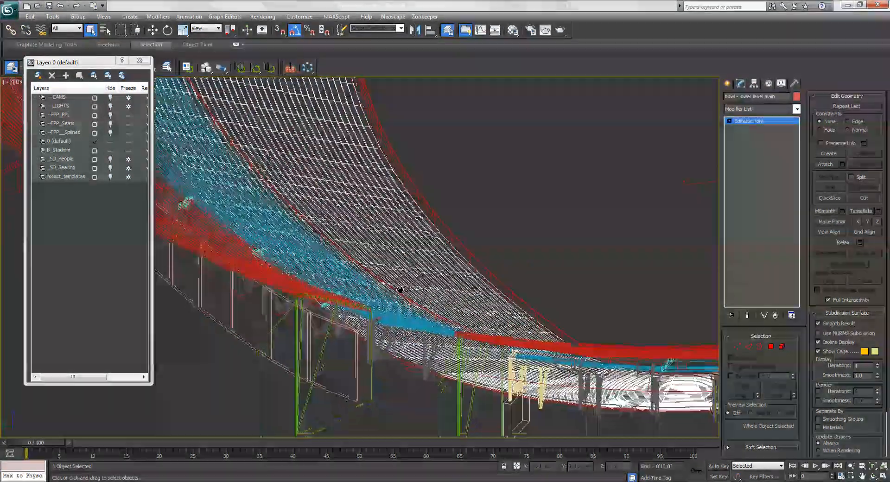
pyautogui.scroll(-1, 383, 290)
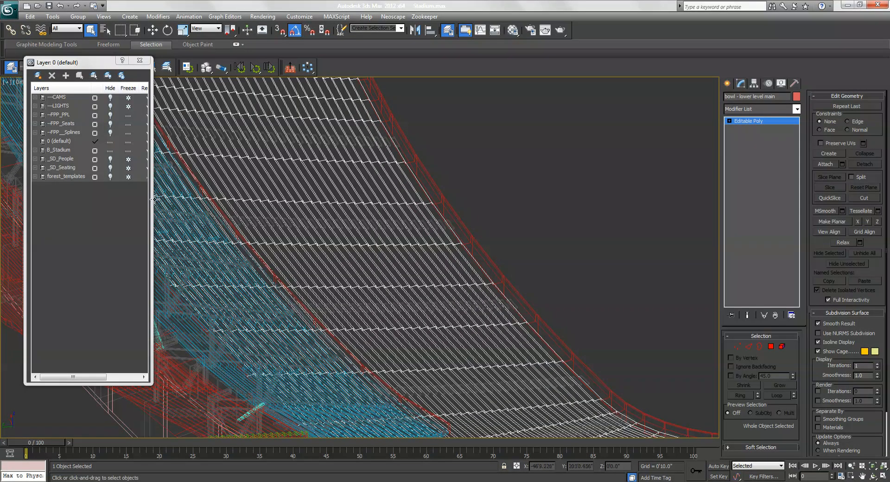
pyautogui.moveTo(93, 57); pyautogui.dragTo(92, 85)
pyautogui.moveTo(216, 204); pyautogui.dragTo(217, 156, button='middle')
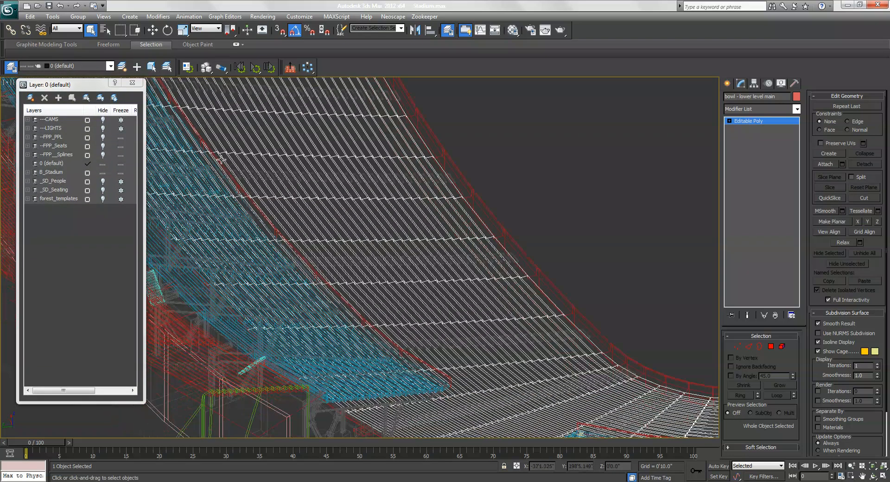
pyautogui.hotkey('alt', 'w')
pyautogui.hotkey('alt', 'w')
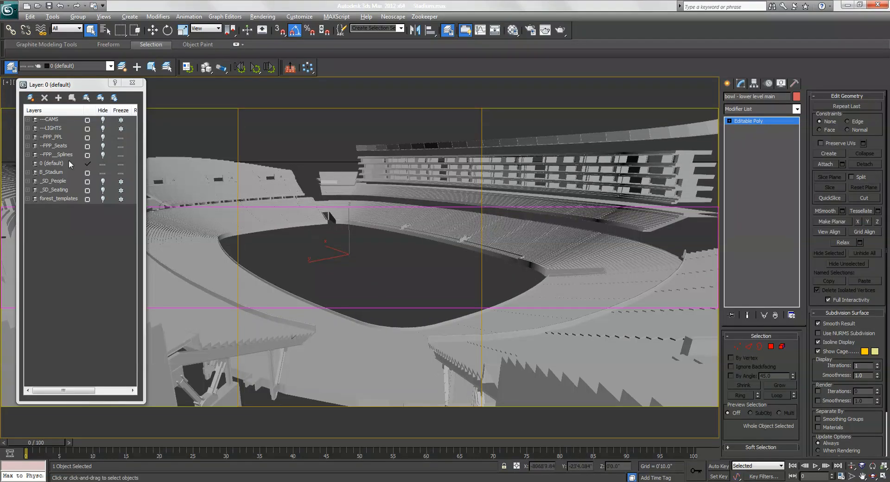
# Preview the --FPP_Seats and --FPP_PPL layers, hide both again, and leave the --FPP__Splines layer shown
pyautogui.click(103, 146)
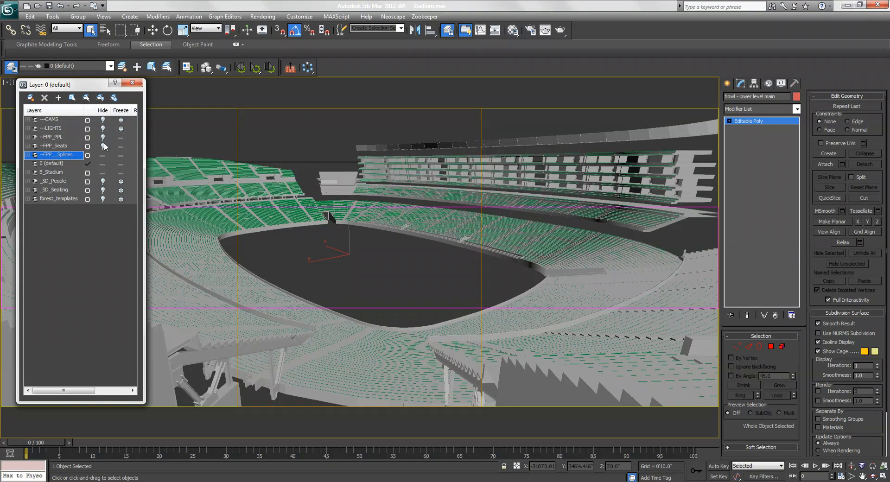
pyautogui.click(103, 137)
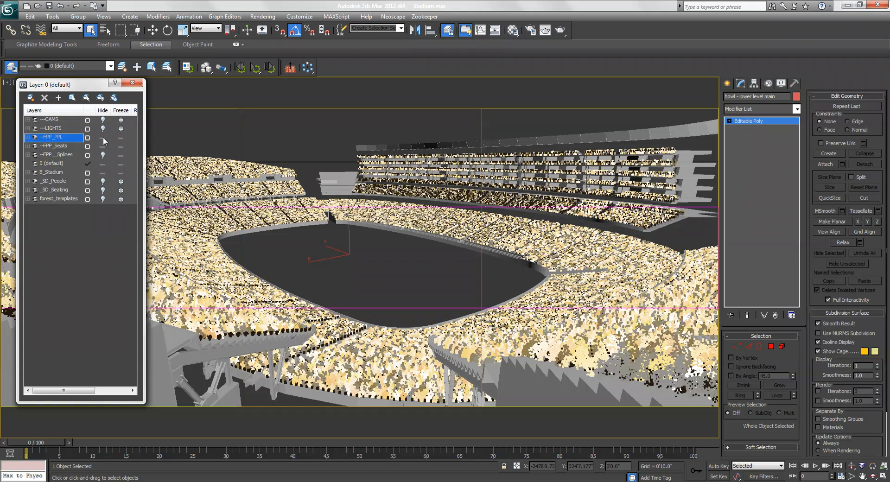
pyautogui.click(103, 138)
pyautogui.click(102, 146)
pyautogui.click(103, 154)
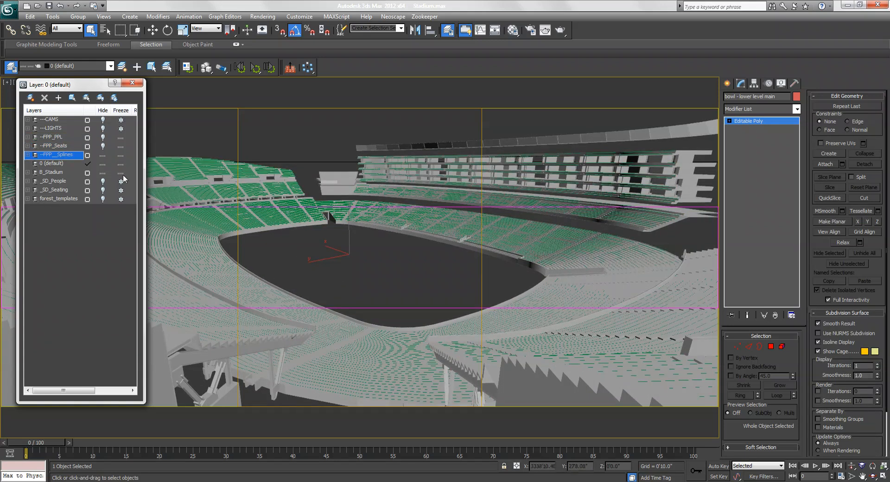
# Show the bowl's seating rows in close-up wireframe for edge editing and freeze the --FPP__Splines layer
pyautogui.click(121, 173)
pyautogui.moveTo(325, 225); pyautogui.dragTo(352, 238)
pyautogui.keyDown('alt'); pyautogui.moveTo(361, 241); pyautogui.dragTo(317, 237, button='middle'); pyautogui.keyUp('alt')
pyautogui.press('2')
pyautogui.keyDown('alt'); pyautogui.moveTo(413, 239); pyautogui.dragTo(362, 272, button='middle'); pyautogui.keyUp('alt')
pyautogui.press('q')
pyautogui.press('2')
pyautogui.scroll(3, 318, 265)
pyautogui.click(121, 156)
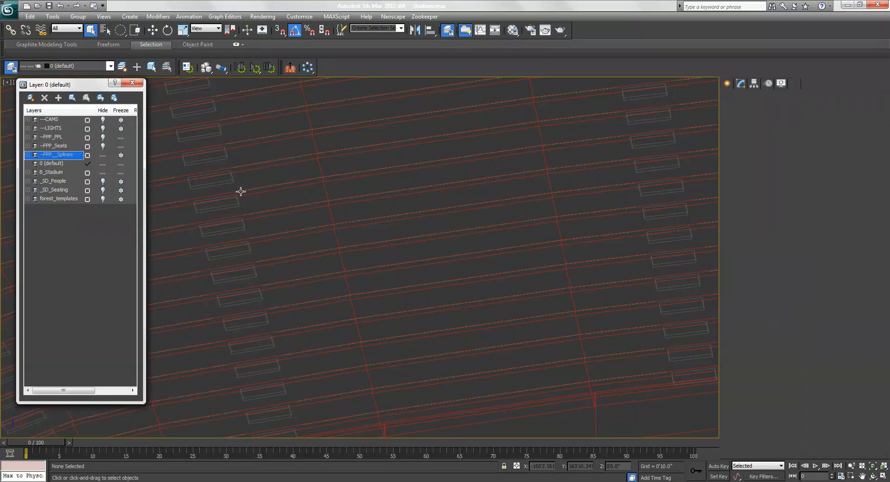
# Select a single lengthwise edge on one seating row in the curved part of the lower-level main bowl
pyautogui.click(242, 192)
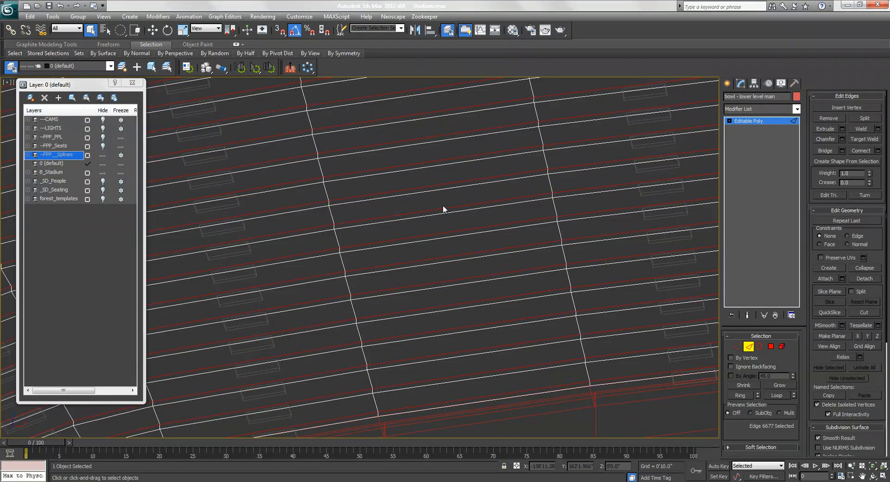
pyautogui.scroll(-5, 443, 209)
pyautogui.scroll(4, 435, 230)
pyautogui.click(329, 243)
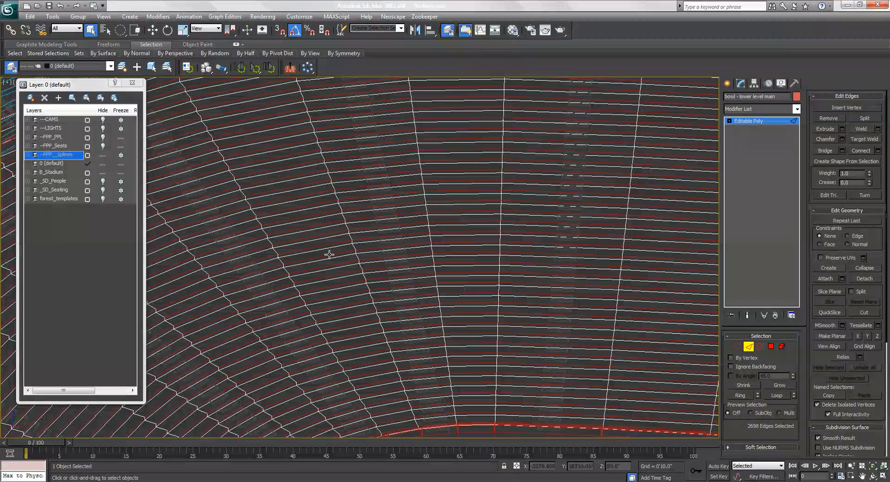
pyautogui.rightClick(331, 247)
pyautogui.click(366, 263)
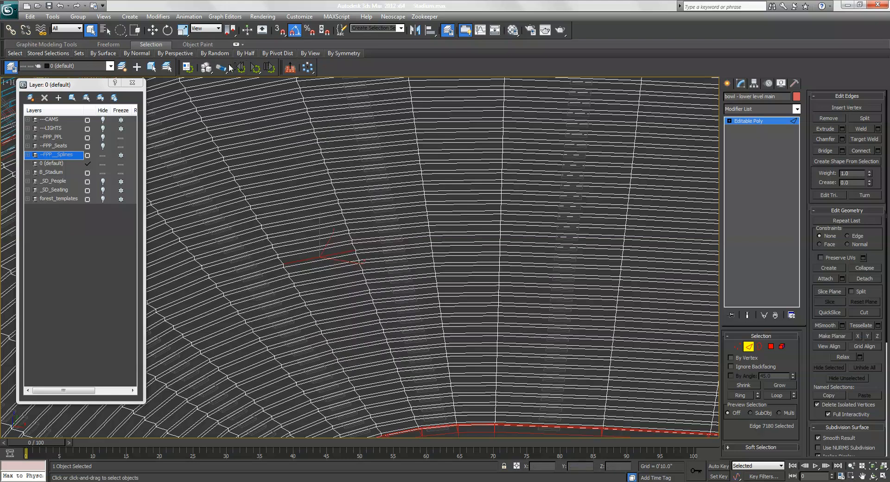
# Expand the Graphite Modeling Tools and extend the edge selection to every other parallel edge across that seating section using Dot Ring
pyautogui.click(67, 45)
pyautogui.moveTo(298, 175); pyautogui.dragTo(334, 177, button='middle')
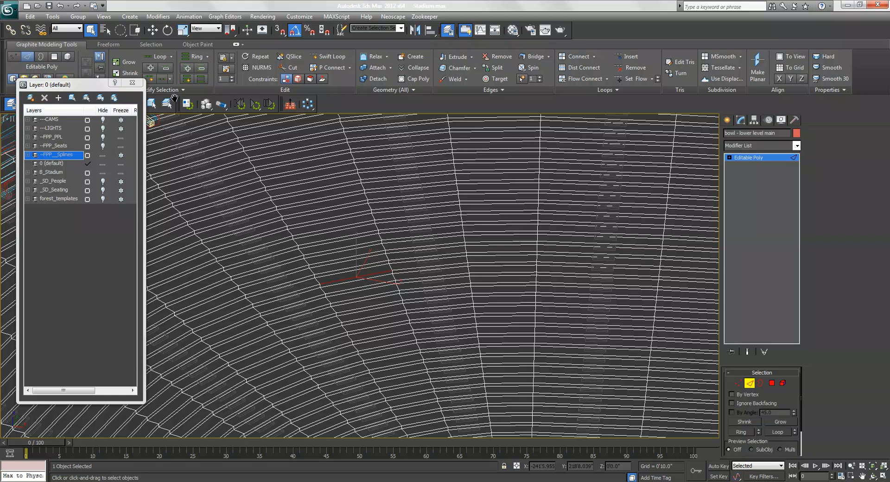
pyautogui.moveTo(95, 85); pyautogui.dragTo(98, 116)
pyautogui.click(176, 90)
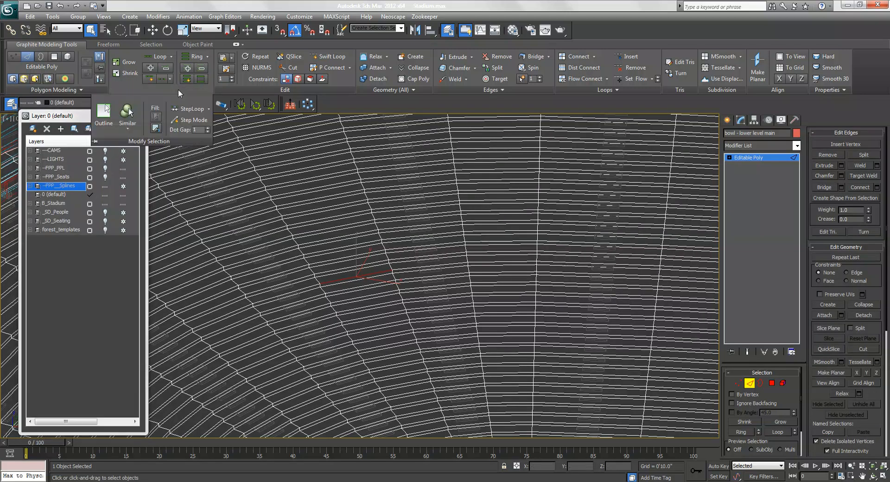
pyautogui.moveTo(333, 215); pyautogui.dragTo(328, 173, button='middle')
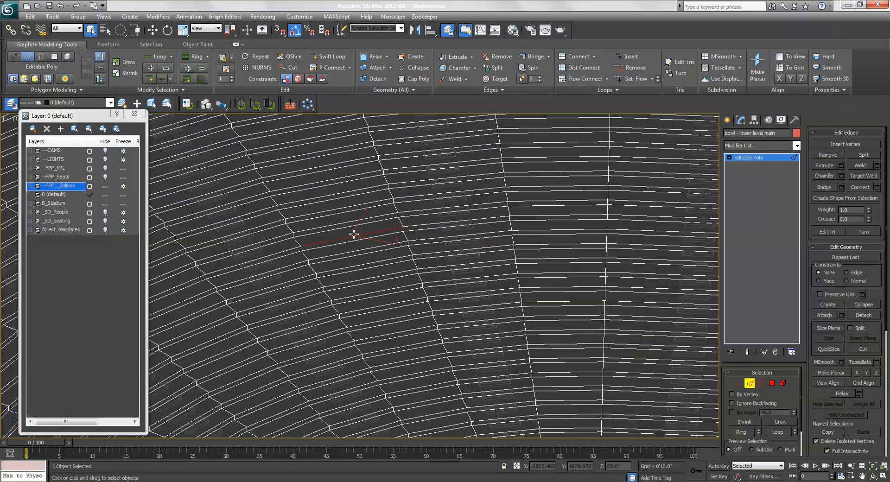
pyautogui.click(202, 80)
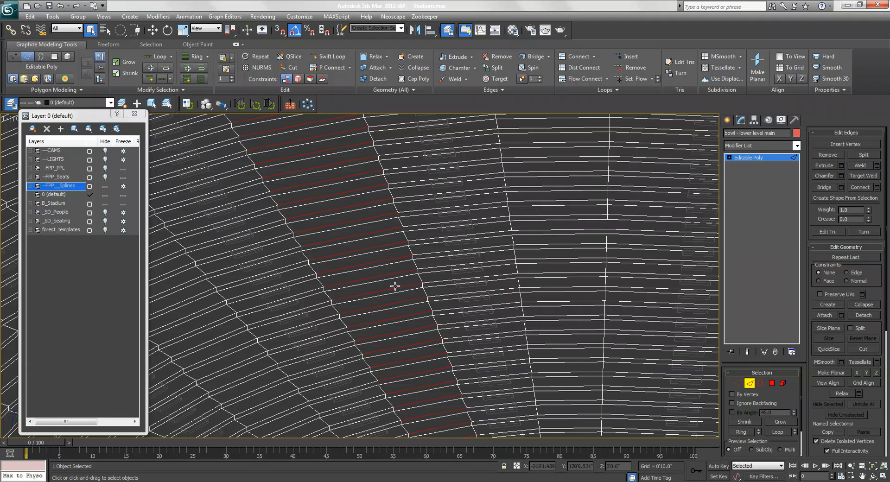
# Set the Dot Gap to 3 and reapply Dot Ring to the selected seating-row edges of the lower bowl
pyautogui.scroll(2, 367, 259)
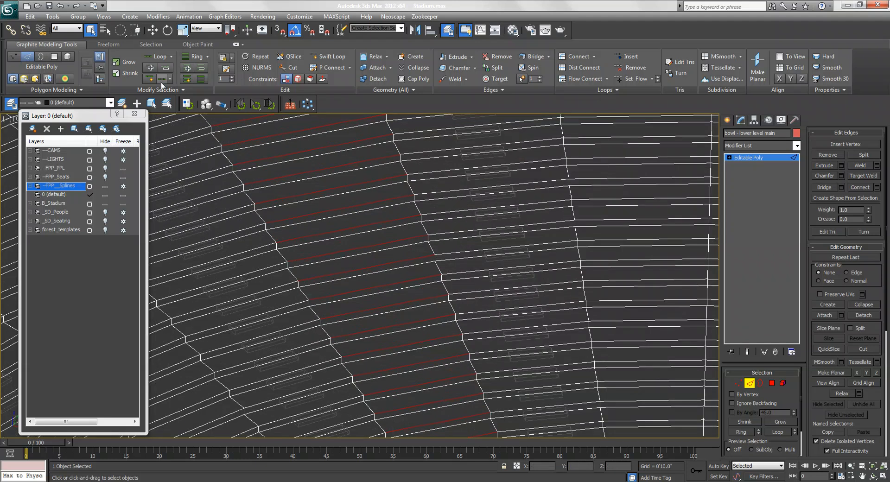
pyautogui.click(170, 90)
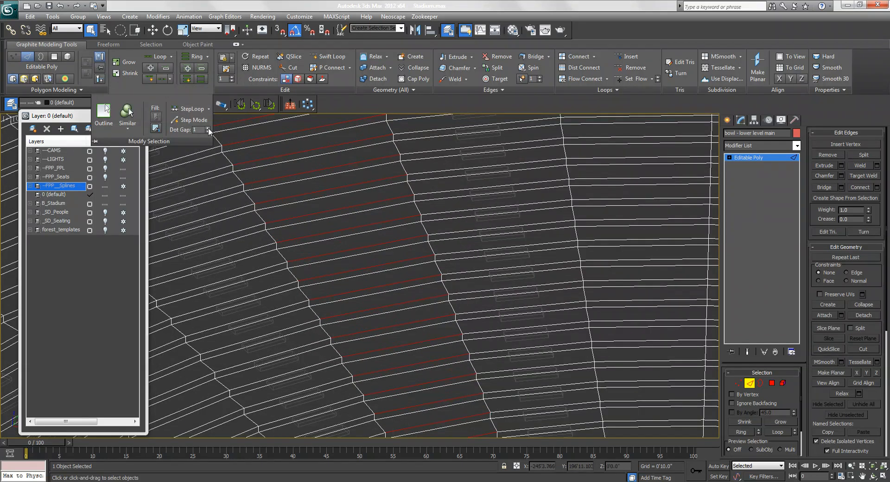
pyautogui.click(250, 140)
pyautogui.click(200, 79)
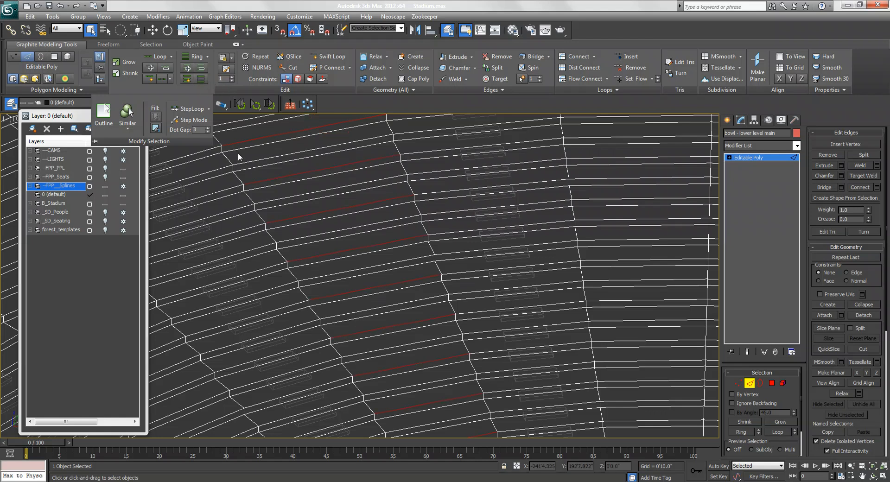
# Lower the Dot Gap again and reapply Dot Ring to select the row edges across the seating section
pyautogui.click(207, 132)
pyautogui.click(207, 132)
pyautogui.click(202, 79)
pyautogui.moveTo(357, 213); pyautogui.dragTo(346, 302, button='middle')
pyautogui.scroll(-10, 356, 273)
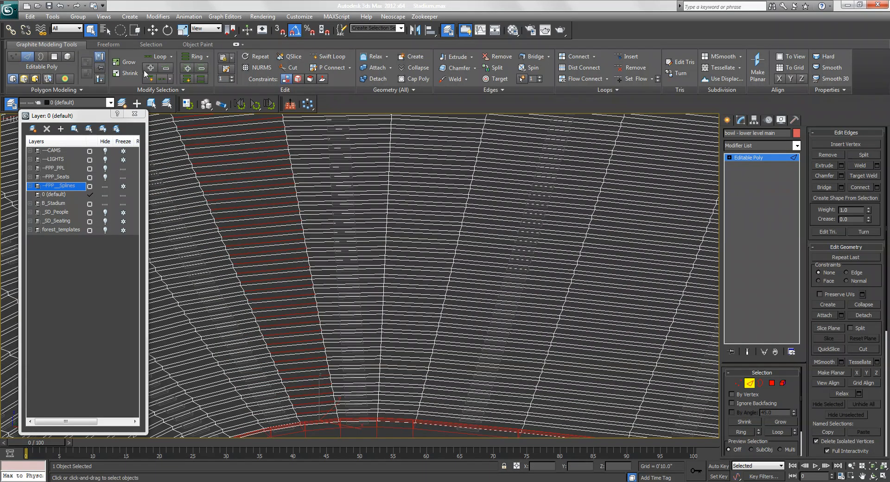
# Inspect how the selected row edges run around the lower-level bowl and up to its rim, and leave edge editing
pyautogui.scroll(-12, 419, 244)
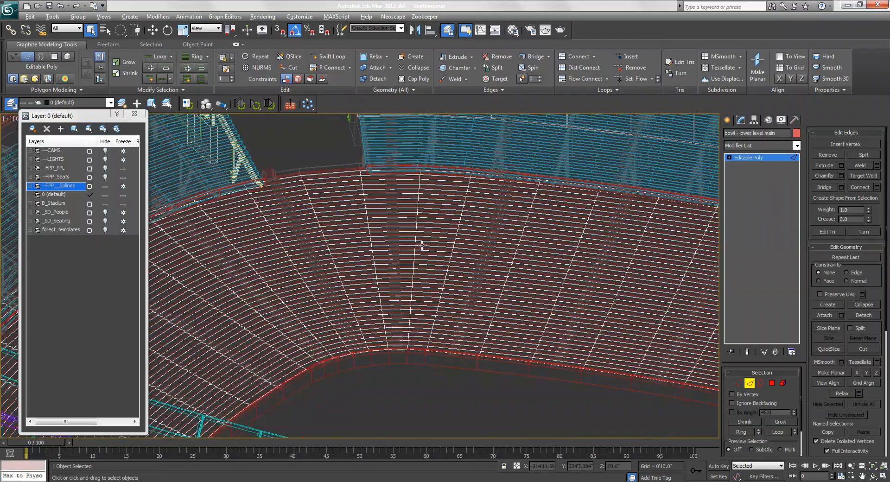
pyautogui.scroll(4, 398, 241)
pyautogui.moveTo(524, 296); pyautogui.dragTo(406, 391, button='middle')
pyautogui.scroll(3, 405, 250)
pyautogui.scroll(3, 420, 353)
pyautogui.scroll(-3, 367, 354)
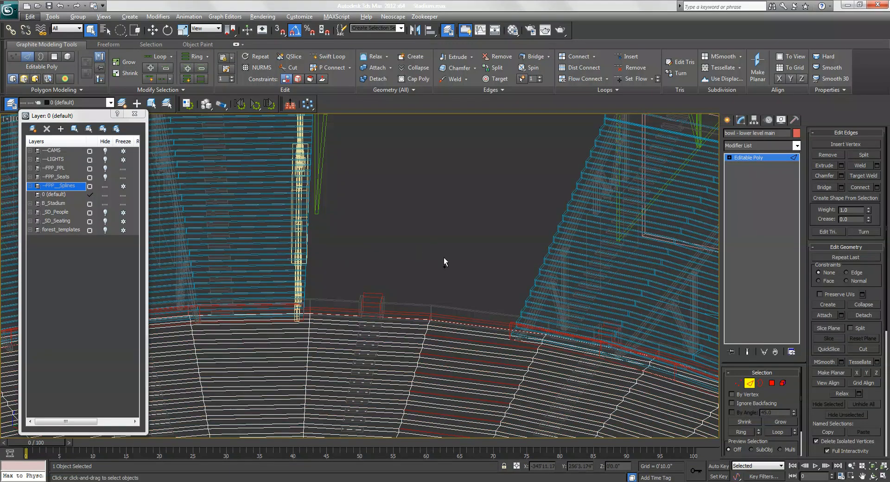
pyautogui.moveTo(443, 260); pyautogui.dragTo(397, 134, button='middle')
pyautogui.moveTo(403, 235); pyautogui.dragTo(381, 241, button='middle')
pyautogui.moveTo(794, 400); pyautogui.dragTo(795, 375)
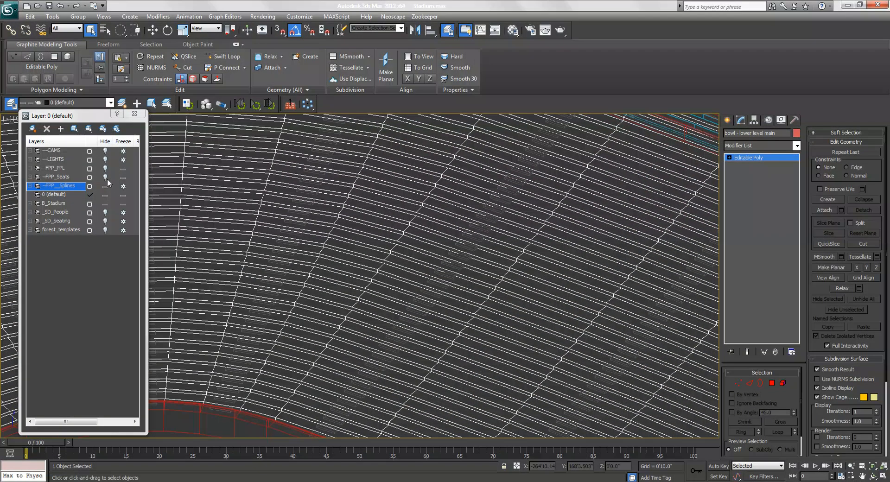
# Select the seating tier above the lower bowl and examine its rows beside the open gap
pyautogui.moveTo(311, 218); pyautogui.dragTo(533, 430, button='middle')
pyautogui.click(292, 210)
pyautogui.scroll(3, 292, 222)
pyautogui.moveTo(260, 231); pyautogui.dragTo(510, 259, button='middle')
pyautogui.scroll(-6, 435, 262)
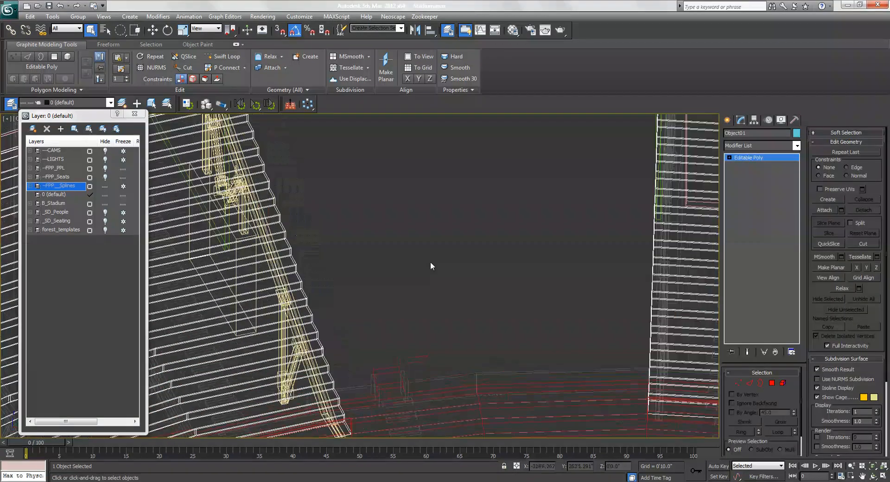
pyautogui.scroll(3, 106, 186)
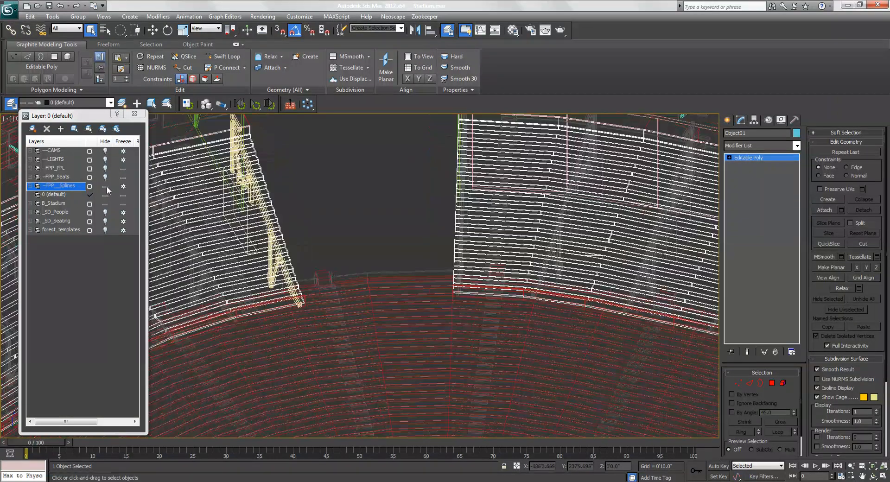
# Freeze and hide the B_Stadium layer and unfreeze the --FPP__Splines layer
pyautogui.click(123, 204)
pyautogui.click(123, 185)
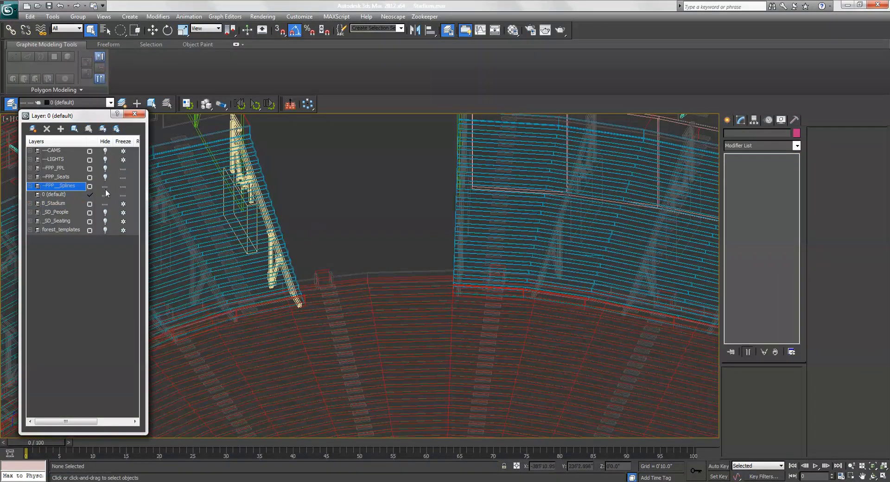
pyautogui.click(104, 204)
# Select the seating-row spline shape and, at spline level, select six splines at the inner edge of one seating section
pyautogui.click(386, 229)
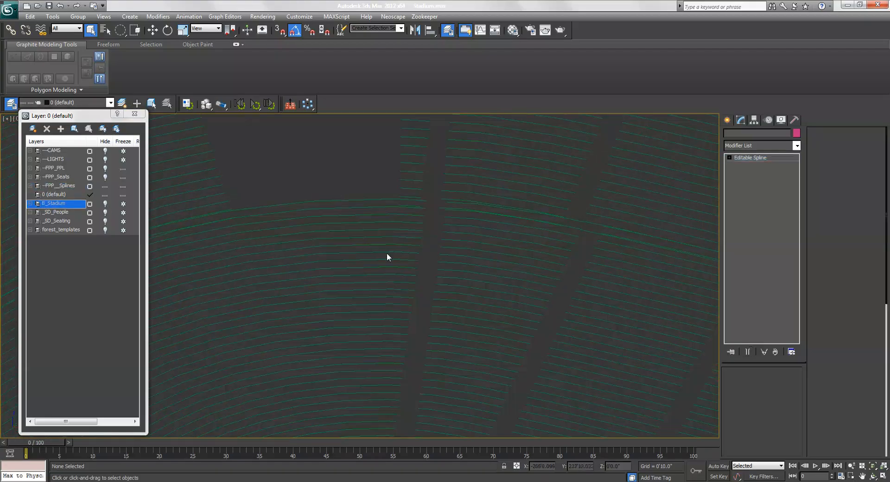
pyautogui.scroll(-5, 422, 249)
pyautogui.moveTo(470, 322)
pyautogui.keyDown('alt'); pyautogui.mouseDown(button='middle')
pyautogui.moveTo(493, 330)
pyautogui.moveTo(550, 321)
pyautogui.moveTo(547, 315)
pyautogui.mouseUp(button='middle'); pyautogui.keyUp('alt')
pyautogui.scroll(3, 409, 304)
pyautogui.keyDown('alt'); pyautogui.moveTo(436, 295); pyautogui.dragTo(330, 331, button='middle'); pyautogui.keyUp('alt')
pyautogui.press('3')
pyautogui.moveTo(322, 318); pyautogui.dragTo(359, 317)
pyautogui.press('q')
pyautogui.keyDown('alt'); pyautogui.moveTo(334, 303); pyautogui.dragTo(369, 302, button='middle'); pyautogui.keyUp('alt')
pyautogui.press('q')
pyautogui.moveTo(418, 339)
pyautogui.mouseDown()
pyautogui.moveTo(434, 314)
pyautogui.moveTo(394, 306)
pyautogui.mouseUp()
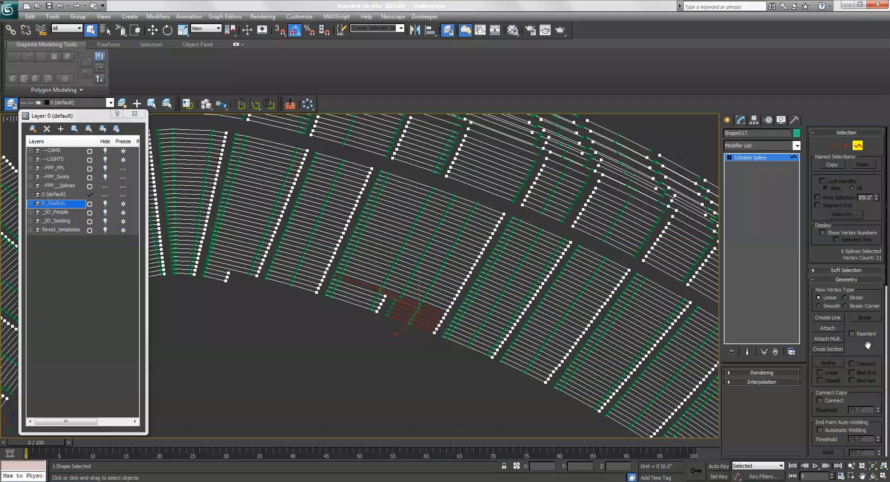
# Locate the Reverse command for the selected splines and leave spline-level editing
pyautogui.scroll(-5, 867, 345)
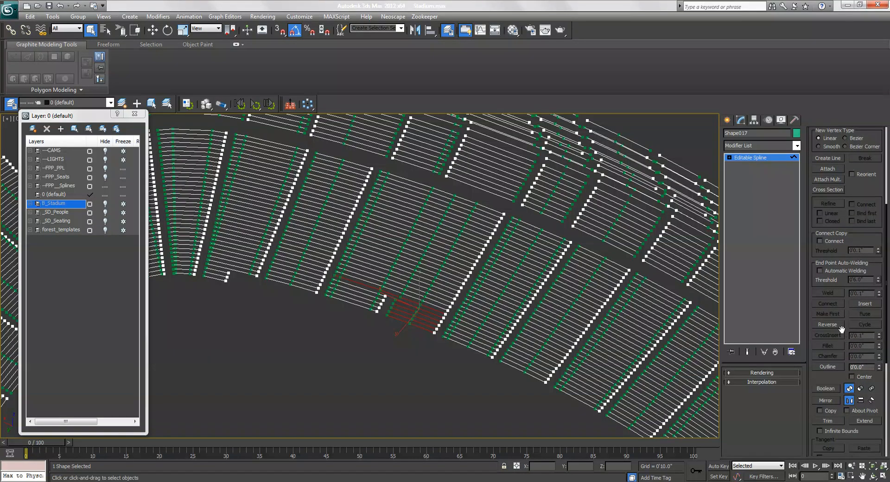
pyautogui.moveTo(265, 305); pyautogui.dragTo(328, 304, button='middle')
pyautogui.press('3')
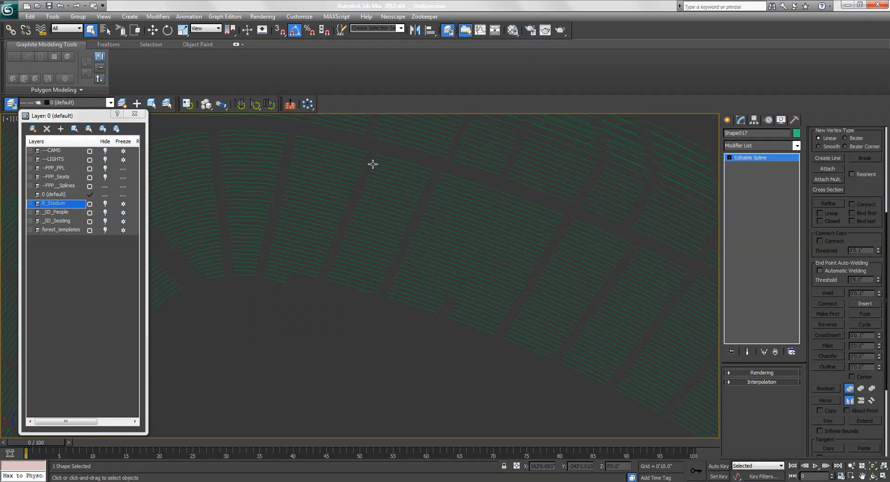
# Show and unfreeze the _SD_Seating and _SD_People layers, and hide the --FPP__Splines layer
pyautogui.keyDown('alt'); pyautogui.moveTo(260, 237); pyautogui.dragTo(215, 206, button='middle'); pyautogui.keyUp('alt')
pyautogui.click(72, 196)
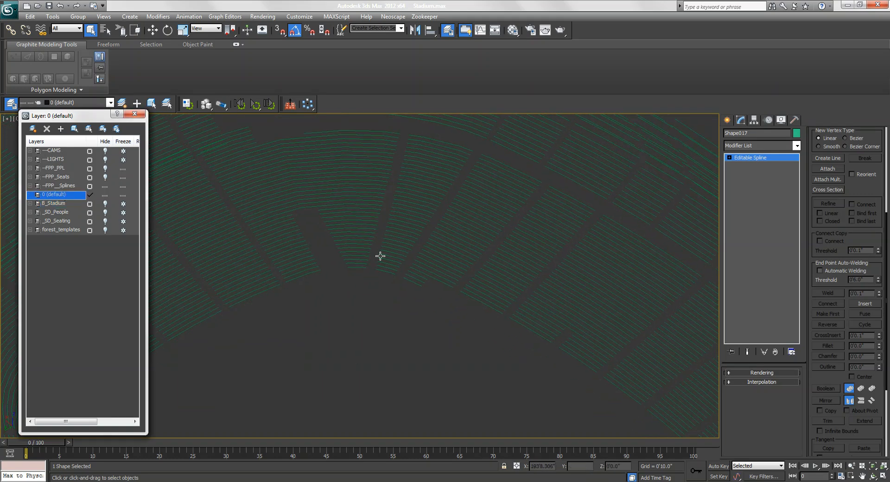
pyautogui.click(105, 221)
pyautogui.click(106, 213)
pyautogui.click(123, 213)
pyautogui.click(122, 221)
pyautogui.scroll(-3, 202, 270)
pyautogui.moveTo(203, 270); pyautogui.dragTo(258, 190, button='middle')
pyautogui.keyDown('ctrl'); pyautogui.click(66, 213); pyautogui.keyUp('ctrl')
pyautogui.click(105, 186)
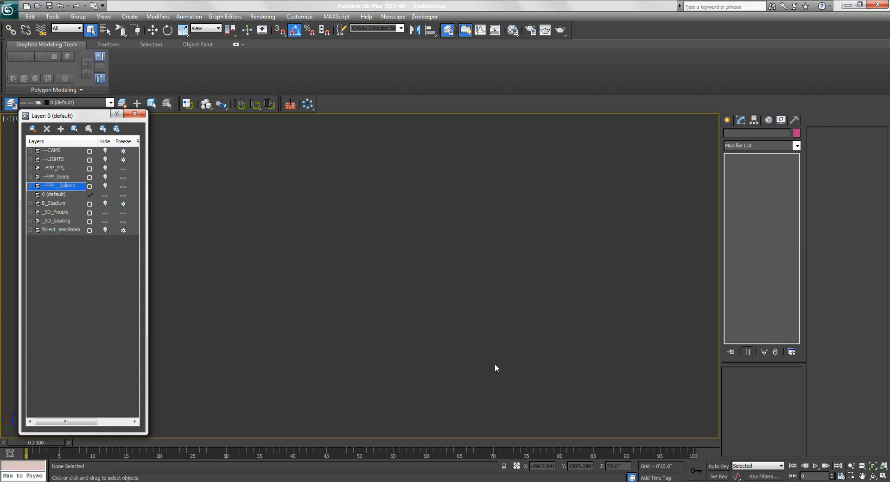
# Frame the source chairs and seated people, and select the lower-level chair proxy at the far end of the chair row
pyautogui.press('z')
pyautogui.keyDown('alt'); pyautogui.moveTo(396, 363); pyautogui.dragTo(468, 311, button='middle'); pyautogui.keyUp('alt')
pyautogui.click(302, 258)
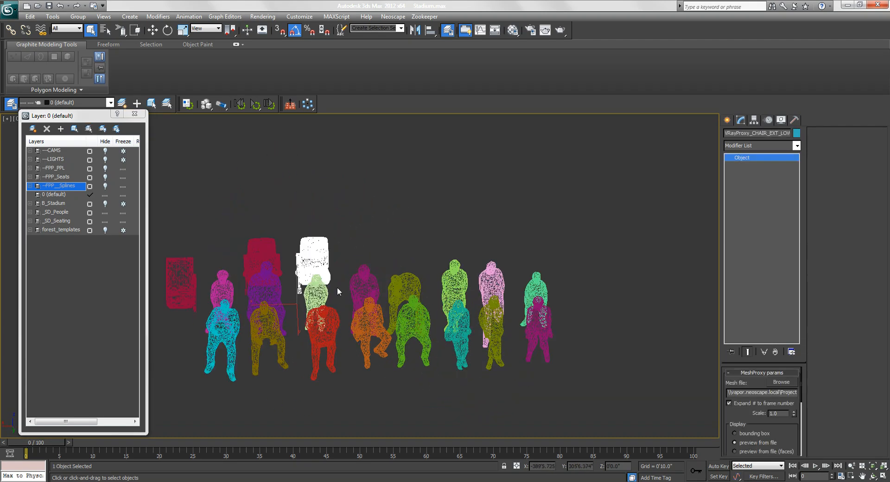
pyautogui.moveTo(341, 283); pyautogui.dragTo(370, 270, button='middle')
pyautogui.scroll(3, 422, 285)
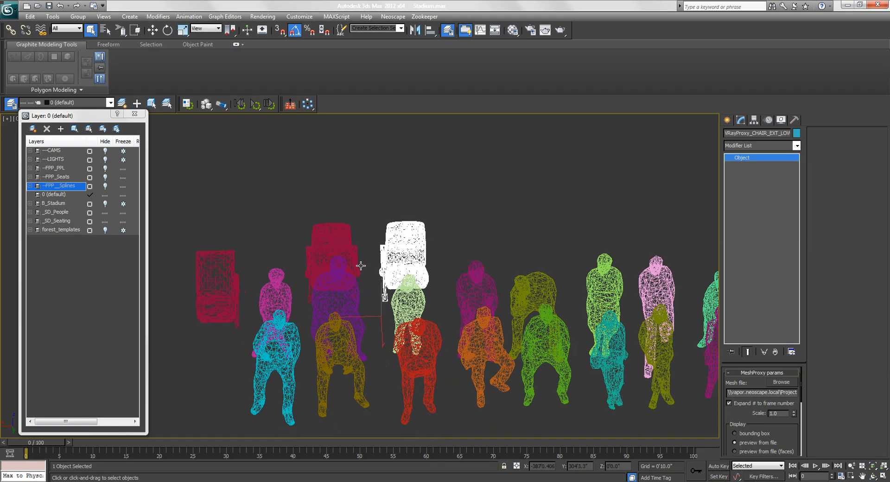
# Move the Layer dialog clear of the viewport label and preview the chair and people proxies shaded before returning to wireframe
pyautogui.moveTo(77, 116); pyautogui.dragTo(76, 132)
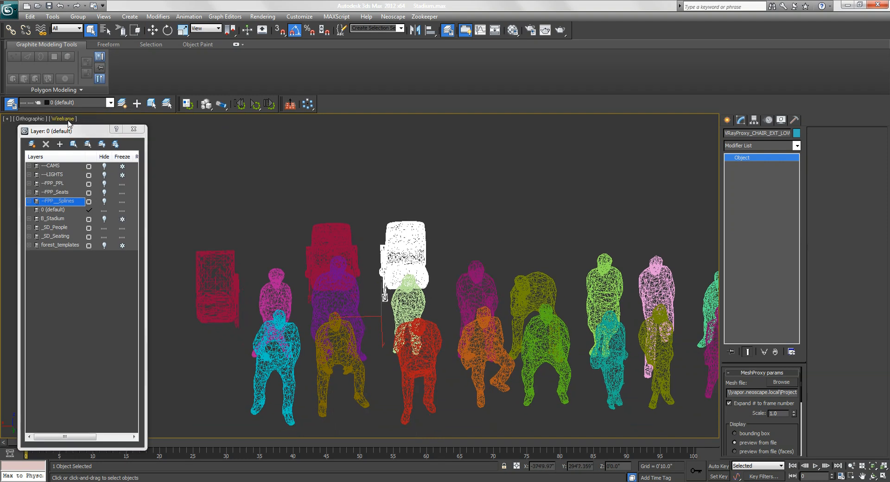
pyautogui.click(68, 120)
pyautogui.click(81, 135)
pyautogui.moveTo(438, 310)
pyautogui.keyDown('alt'); pyautogui.mouseDown(button='middle')
pyautogui.moveTo(443, 303)
pyautogui.moveTo(388, 302)
pyautogui.mouseUp(button='middle'); pyautogui.keyUp('alt')
pyautogui.press('F4')
pyautogui.scroll(2, 395, 293)
pyautogui.press('F3')
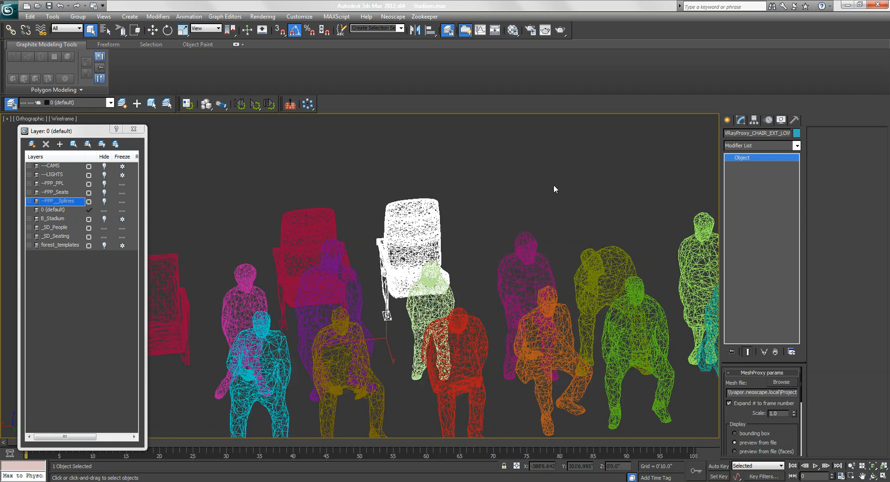
# Read the full object names of the lower-level single chair proxy and the one-armed Stellar chair proxy
pyautogui.moveTo(532, 224); pyautogui.dragTo(555, 220, button='middle')
pyautogui.click(774, 131)
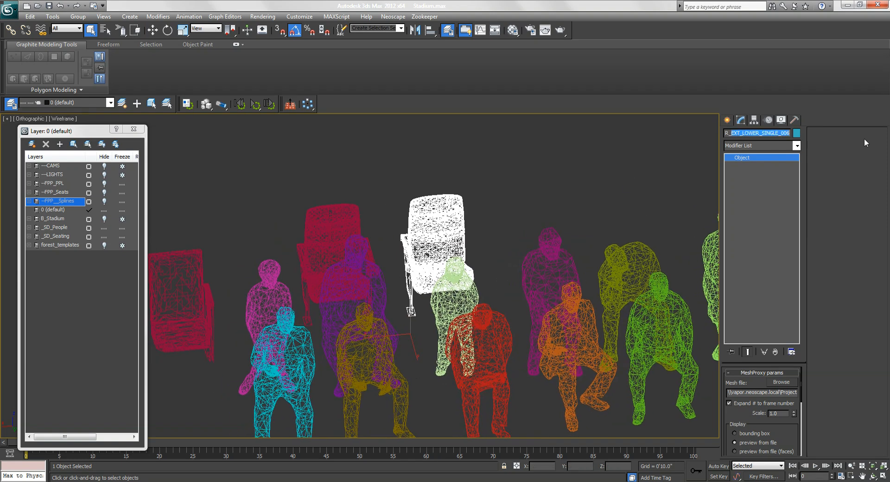
pyautogui.click(176, 254)
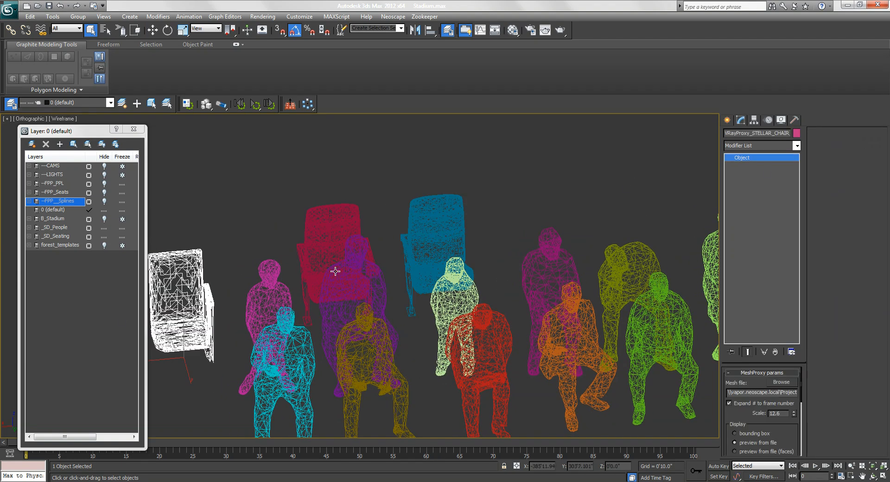
pyautogui.keyDown('alt'); pyautogui.moveTo(335, 272); pyautogui.dragTo(591, 207, button='middle'); pyautogui.keyUp('alt')
pyautogui.click(759, 131)
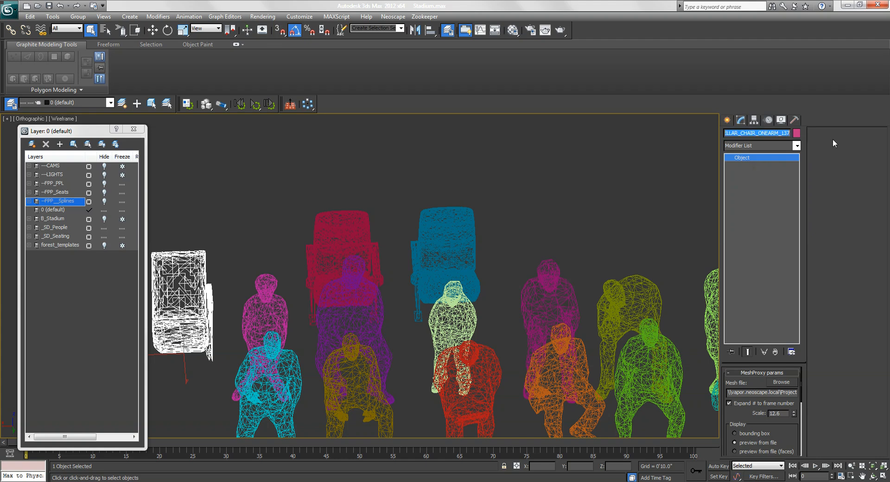
# Reselect the lower-level single chair proxy and inspect the textured seated people up close in shaded display
pyautogui.click(457, 223)
pyautogui.press('F3')
pyautogui.moveTo(491, 251)
pyautogui.keyDown('alt'); pyautogui.mouseDown(button='middle')
pyautogui.moveTo(529, 278)
pyautogui.moveTo(366, 308)
pyautogui.moveTo(331, 282)
pyautogui.moveTo(311, 339)
pyautogui.moveTo(361, 357)
pyautogui.moveTo(395, 361)
pyautogui.moveTo(404, 352)
pyautogui.moveTo(347, 339)
pyautogui.mouseUp(button='middle'); pyautogui.keyUp('alt')
pyautogui.scroll(2, 497, 262)
pyautogui.scroll(4, 331, 281)
pyautogui.scroll(-3, 348, 339)
pyautogui.scroll(-3, 399, 299)
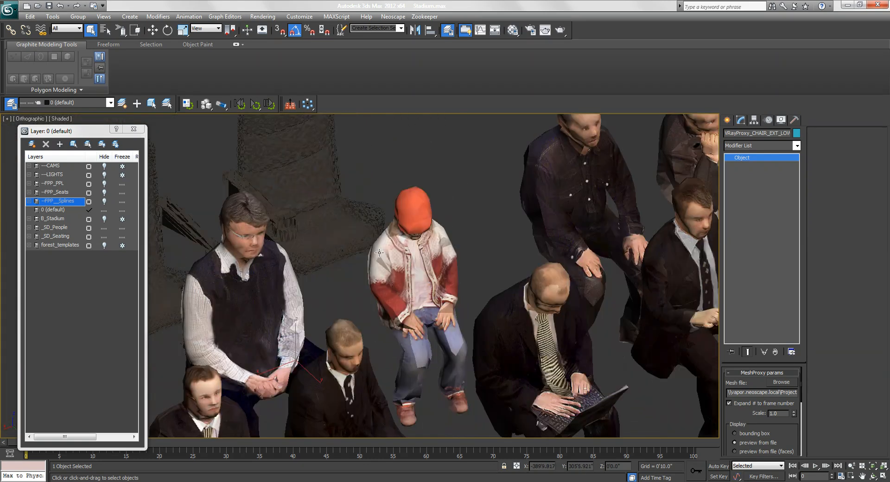
# View the lower-level chair proxy from the side with the Move tool active and show the B_Stadium layer
pyautogui.keyDown('alt'); pyautogui.moveTo(399, 299); pyautogui.dragTo(331, 272, button='middle'); pyautogui.keyUp('alt')
pyautogui.press('w')
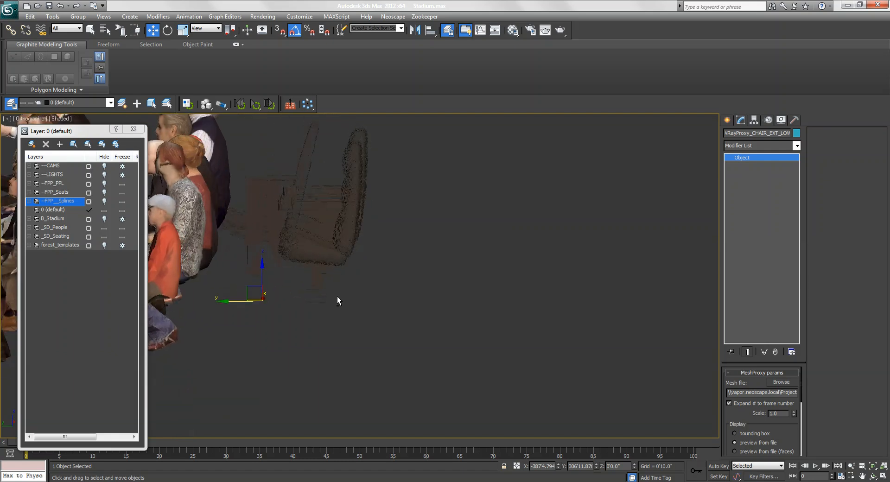
pyautogui.scroll(-6, 337, 299)
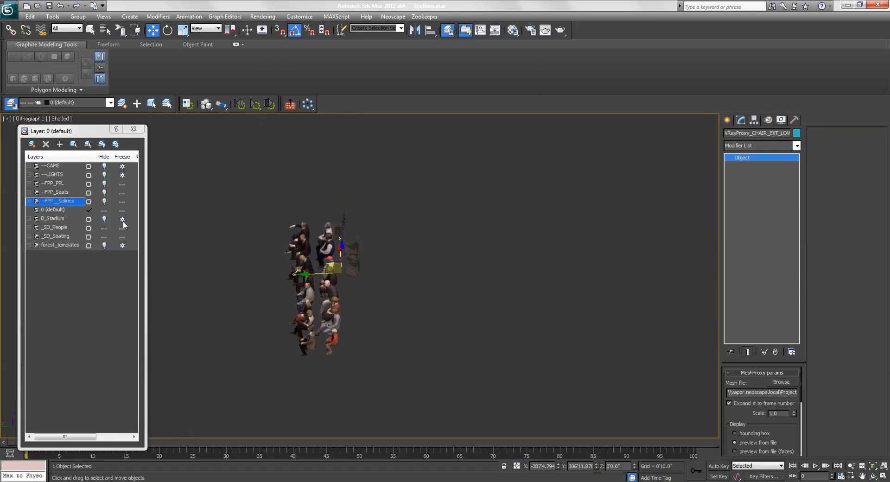
pyautogui.click(104, 219)
# Move the chair proxy from the source group over to the stadium bowl and frame it
pyautogui.scroll(-4, 411, 327)
pyautogui.keyDown('alt'); pyautogui.moveTo(437, 295); pyautogui.dragTo(416, 317, button='middle'); pyautogui.keyUp('alt')
pyautogui.moveTo(415, 318); pyautogui.dragTo(313, 373, button='middle')
pyautogui.press('s')
pyautogui.moveTo(226, 343); pyautogui.dragTo(593, 169)
pyautogui.press('z')
# Show the bowl in wireframe and move the chair to another part of the lower seating tier
pyautogui.scroll(-3, 558, 279)
pyautogui.moveTo(557, 279); pyautogui.dragTo(495, 300, button='middle')
pyautogui.scroll(-5, 495, 300)
pyautogui.moveTo(403, 273); pyautogui.dragTo(321, 325, button='middle')
pyautogui.press('F3')
pyautogui.scroll(-8, 322, 325)
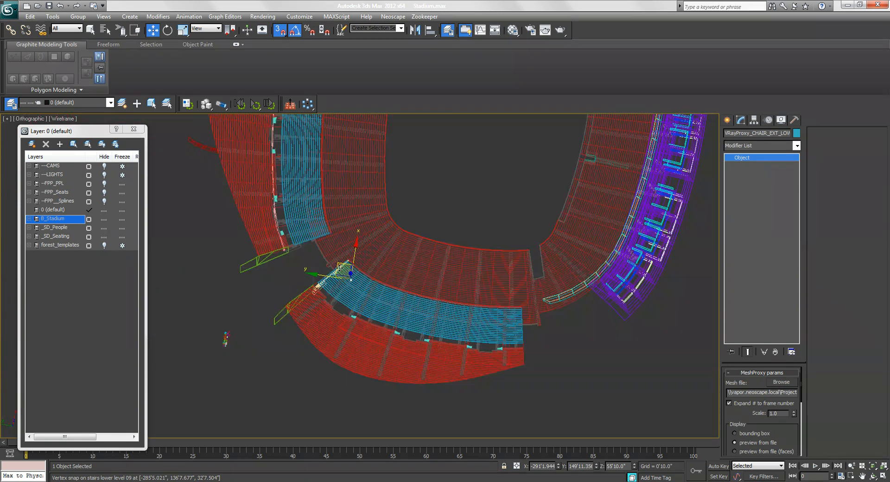
pyautogui.press('s')
pyautogui.moveTo(351, 266); pyautogui.dragTo(540, 155)
pyautogui.press('z')
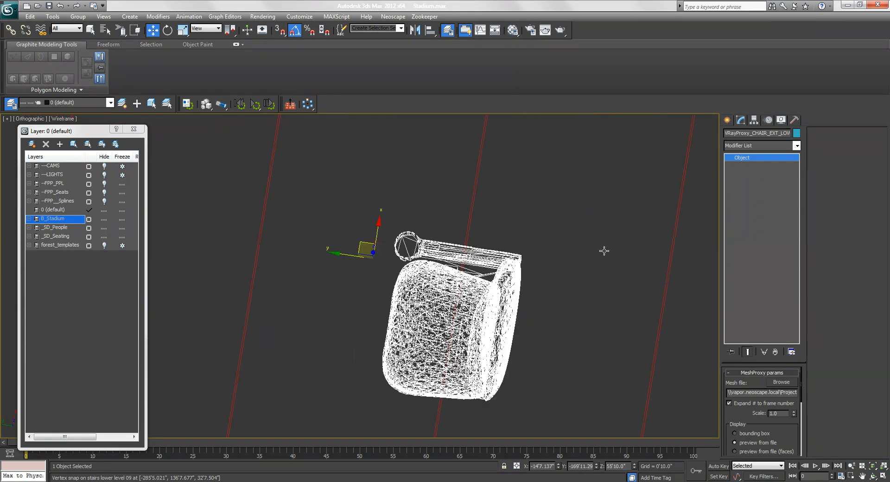
# Try to snap the chair proxy to a stair corner on the shaded bowl and undo the move
pyautogui.keyDown('alt'); pyautogui.moveTo(390, 329); pyautogui.dragTo(379, 283, button='middle'); pyautogui.keyUp('alt')
pyautogui.press('F3')
pyautogui.scroll(-5, 378, 326)
pyautogui.moveTo(357, 332)
pyautogui.keyDown('alt'); pyautogui.mouseDown(button='middle')
pyautogui.moveTo(423, 302)
pyautogui.moveTo(426, 310)
pyautogui.mouseUp(button='middle'); pyautogui.keyUp('alt')
pyautogui.press('s')
pyautogui.moveTo(419, 283); pyautogui.dragTo(378, 281)
pyautogui.hotkey('ctrl', 'z')
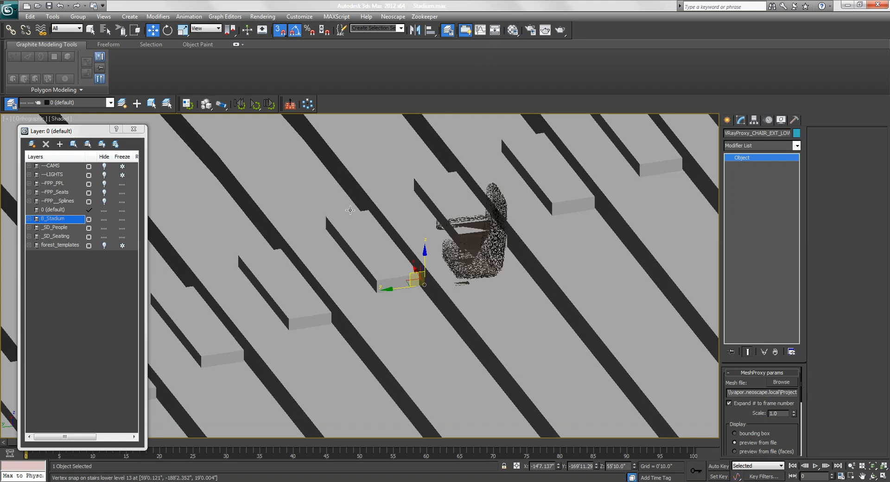
# Check the snap types in the Grid and Snap Settings and snap-move the chair onto the seating row
pyautogui.rightClick(304, 31)
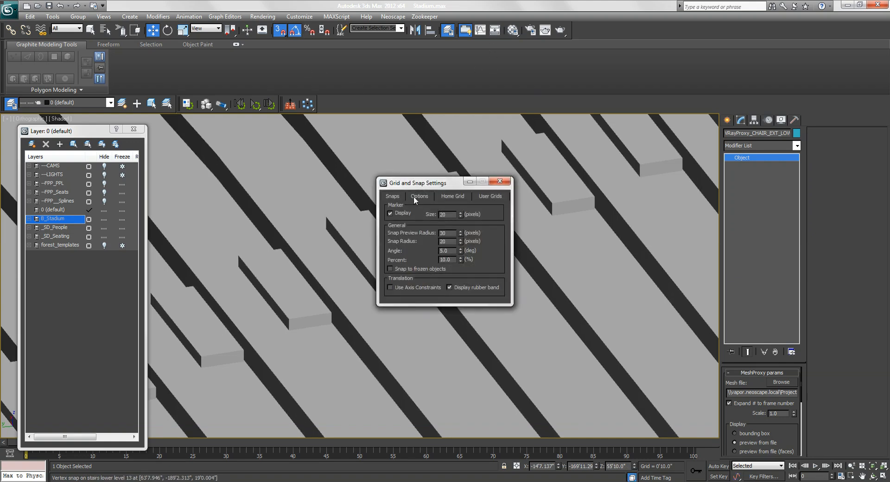
pyautogui.click(393, 196)
pyautogui.click(500, 181)
pyautogui.moveTo(424, 287); pyautogui.dragTo(439, 286)
pyautogui.press('s')
# Try rotating the chair proxy to align with the seating row and view it from another angle
pyautogui.keyDown('alt'); pyautogui.moveTo(510, 301); pyautogui.dragTo(383, 202, button='middle'); pyautogui.keyUp('alt')
pyautogui.press('e')
pyautogui.moveTo(383, 201); pyautogui.dragTo(382, 200)
pyautogui.keyDown('alt'); pyautogui.moveTo(440, 259); pyautogui.dragTo(474, 187, button='middle'); pyautogui.keyUp('alt')
pyautogui.press('w')
# Undo the chair proxy's rotation and moves onto the stadium bowl
pyautogui.hotkey('ctrl', 'z')
pyautogui.hotkey('ctrl', 'z')
pyautogui.hotkey('ctrl', 'z')
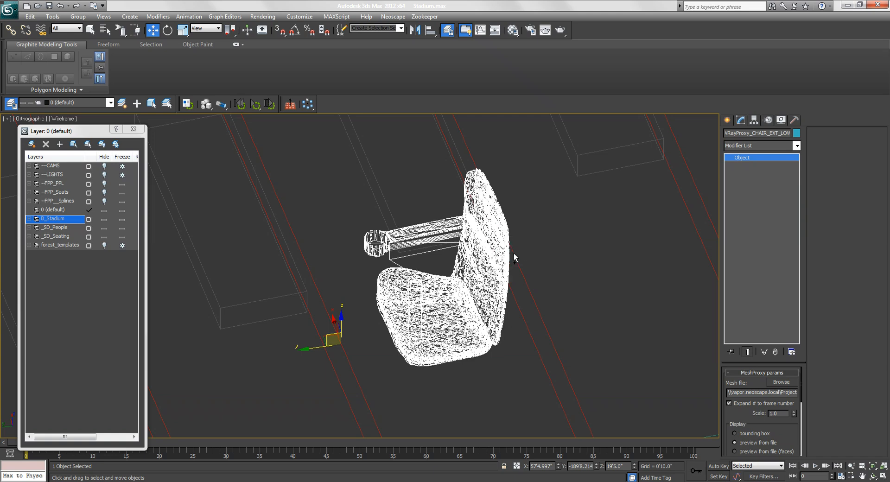
pyautogui.press('z')
pyautogui.hotkey('ctrl', 'z')
# Frame the chair back in the source group and select all sixteen seated people proxies
pyautogui.press('z')
pyautogui.moveTo(354, 325)
pyautogui.keyDown('alt'); pyautogui.mouseDown(button='middle')
pyautogui.moveTo(345, 338)
pyautogui.moveTo(321, 325)
pyautogui.moveTo(277, 281)
pyautogui.mouseUp(button='middle'); pyautogui.keyUp('alt')
pyautogui.press('q')
pyautogui.scroll(-3, 310, 309)
pyautogui.moveTo(173, 161)
pyautogui.mouseDown()
pyautogui.moveTo(276, 297)
pyautogui.moveTo(237, 297)
pyautogui.moveTo(209, 212)
pyautogui.mouseUp()
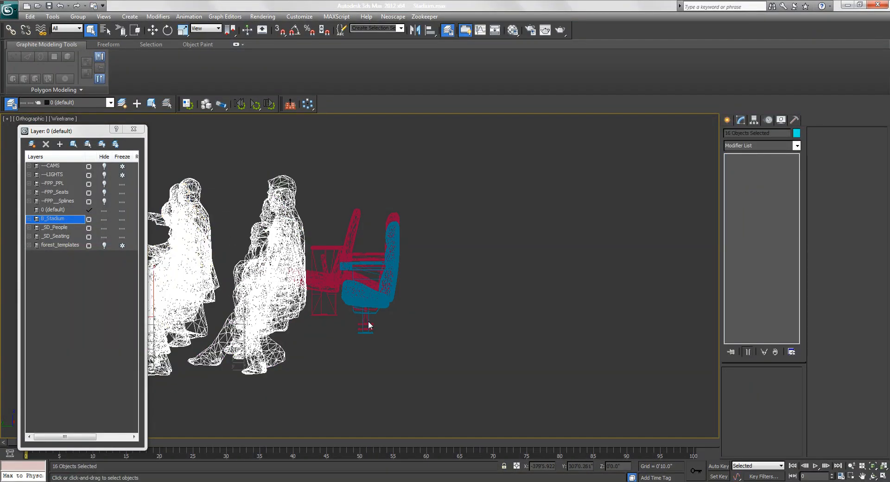
# Examine the selected people's feet and pivots beside the chairs from the Left view and from an angled view
pyautogui.press('f')
pyautogui.press('z')
pyautogui.press('l')
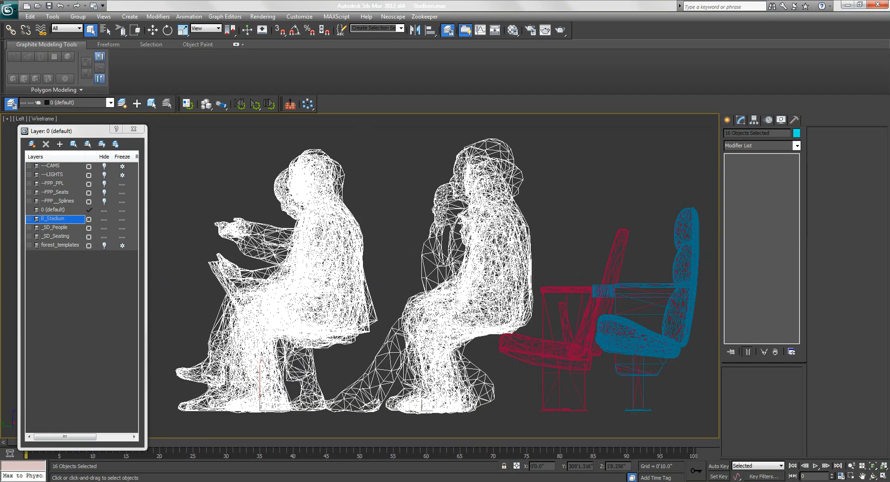
pyautogui.scroll(4, 387, 306)
pyautogui.moveTo(542, 308); pyautogui.dragTo(507, 320, button='middle')
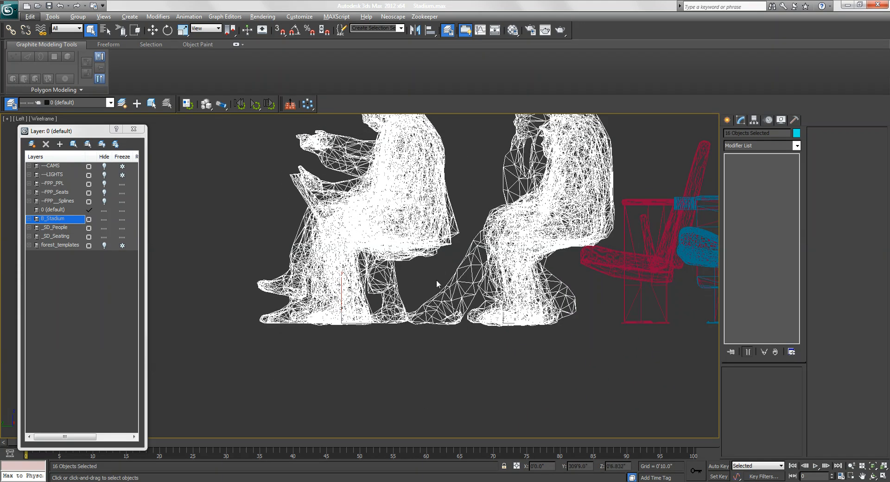
pyautogui.keyDown('alt'); pyautogui.moveTo(463, 232); pyautogui.dragTo(515, 233, button='middle'); pyautogui.keyUp('alt')
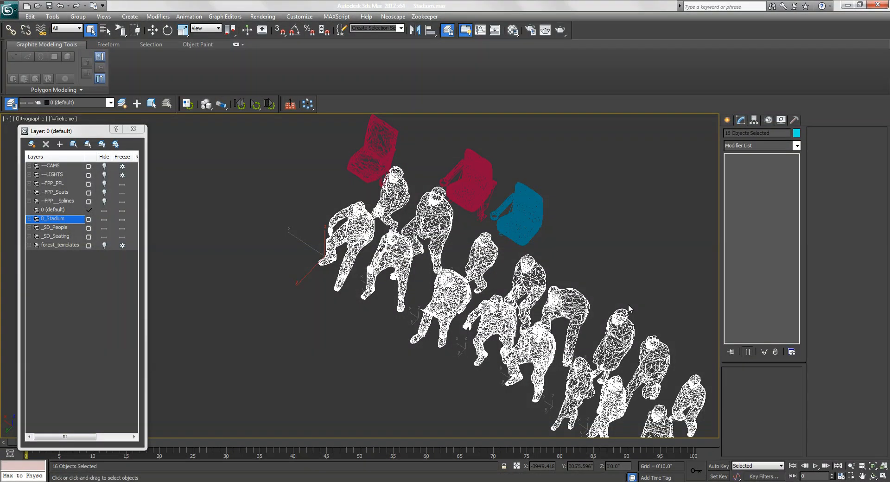
# Clear the people selection, hide the B_Stadium layer and unhide the --FPP__Splines layer
pyautogui.keyDown('alt'); pyautogui.moveTo(614, 293); pyautogui.dragTo(439, 291, button='middle'); pyautogui.keyUp('alt')
pyautogui.moveTo(436, 237); pyautogui.dragTo(425, 273, button='middle')
pyautogui.click(424, 273)
pyautogui.scroll(-9, 424, 274)
pyautogui.moveTo(514, 176); pyautogui.dragTo(487, 358, button='middle')
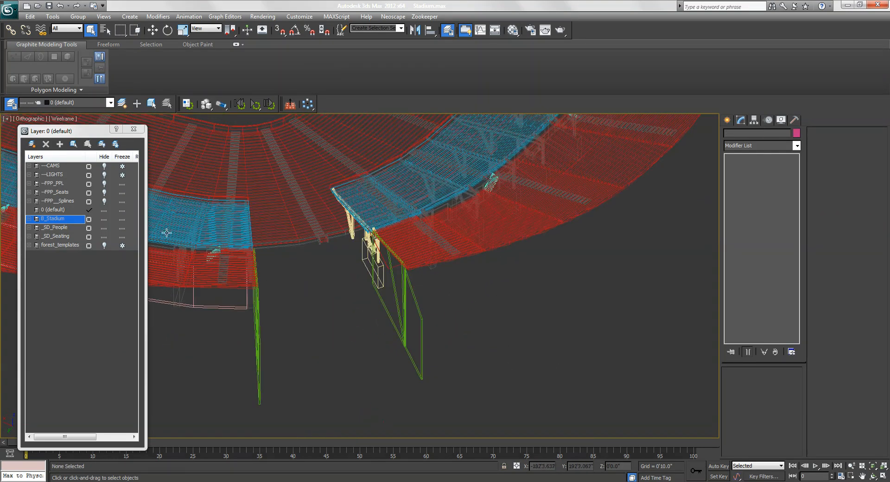
pyautogui.click(110, 220)
pyautogui.click(107, 200)
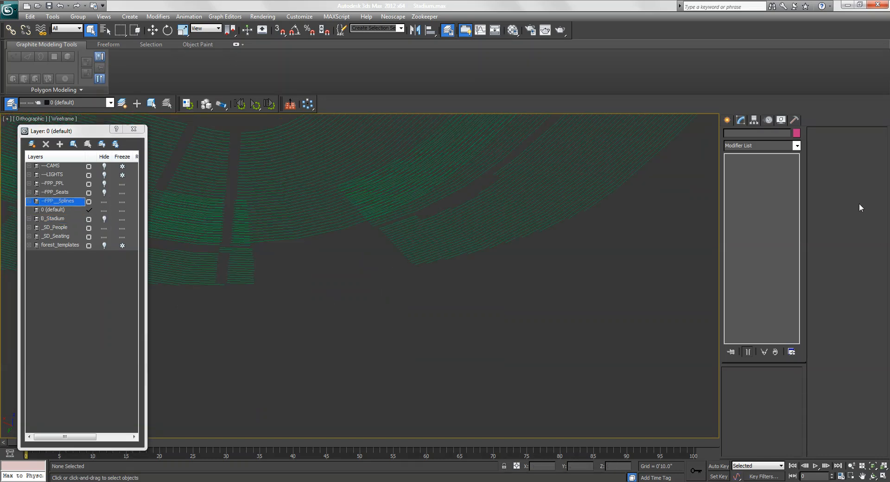
# Create a Forest Pro object from the Itoo Software category near the outer edge of the seating splines
pyautogui.click(728, 120)
pyautogui.moveTo(514, 228); pyautogui.dragTo(592, 241, button='middle')
pyautogui.scroll(3, 591, 240)
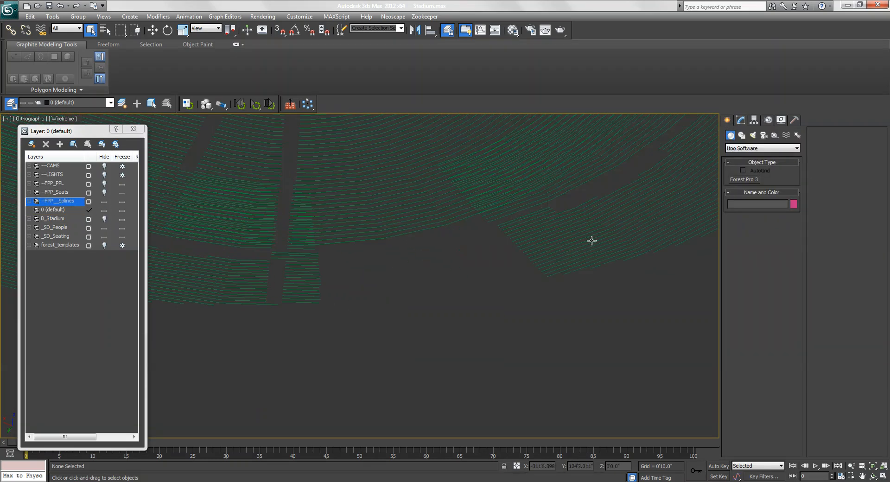
pyautogui.click(753, 148)
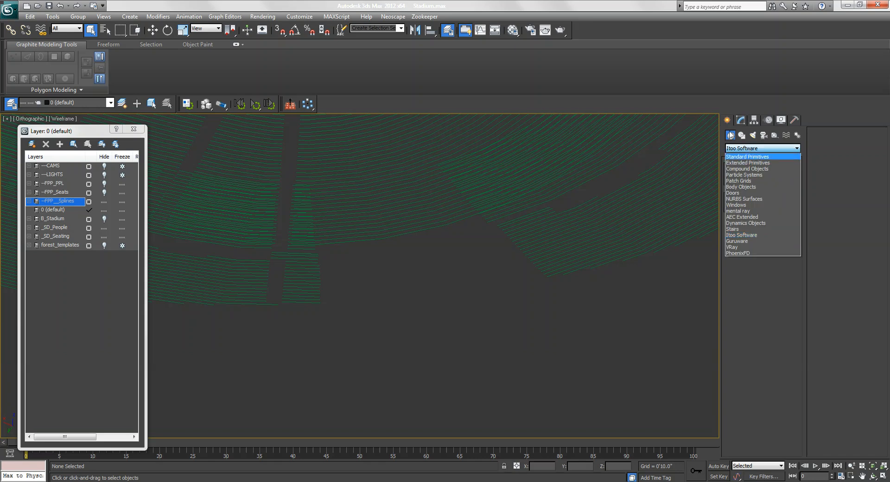
pyautogui.click(741, 235)
pyautogui.click(744, 179)
pyautogui.moveTo(595, 273); pyautogui.dragTo(513, 326, button='middle')
pyautogui.scroll(4, 338, 276)
pyautogui.moveTo(337, 276); pyautogui.dragTo(522, 307, button='middle')
pyautogui.scroll(-1, 519, 307)
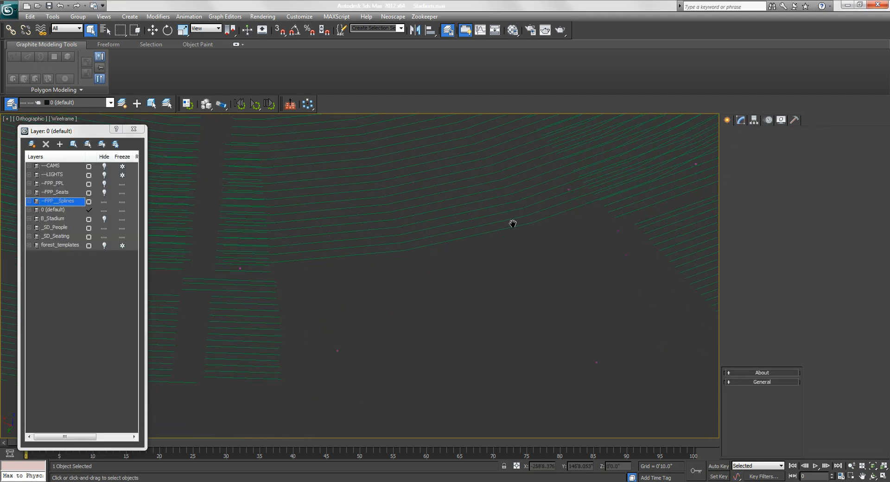
pyautogui.scroll(-3, 512, 224)
pyautogui.keyDown('alt'); pyautogui.moveTo(597, 227); pyautogui.dragTo(503, 265, button='middle'); pyautogui.keyUp('alt')
pyautogui.moveTo(524, 292); pyautogui.dragTo(563, 344, button='middle')
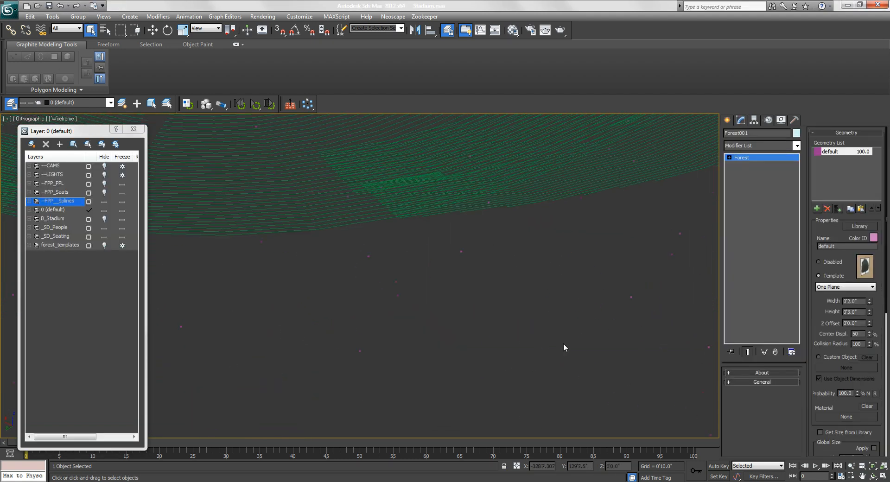
pyautogui.scroll(3, 463, 316)
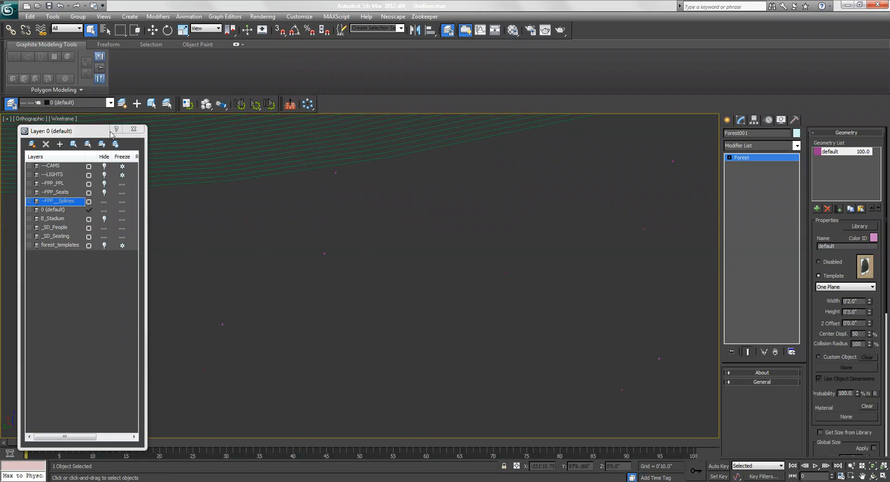
# Change the Forest object's default geometry item to a custom object, with the chair and people proxies framed
pyautogui.moveTo(80, 131); pyautogui.dragTo(66, 122)
pyautogui.moveTo(191, 211); pyautogui.dragTo(300, 229, button='middle')
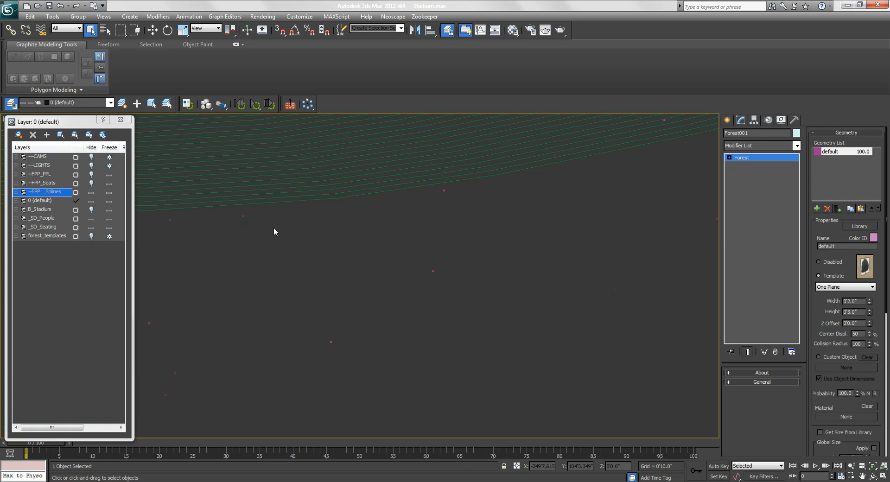
pyautogui.moveTo(266, 256); pyautogui.dragTo(361, 119, button='middle')
pyautogui.moveTo(831, 236)
pyautogui.mouseDown()
pyautogui.moveTo(828, 228)
pyautogui.moveTo(828, 238)
pyautogui.mouseUp()
pyautogui.scroll(-5, 549, 274)
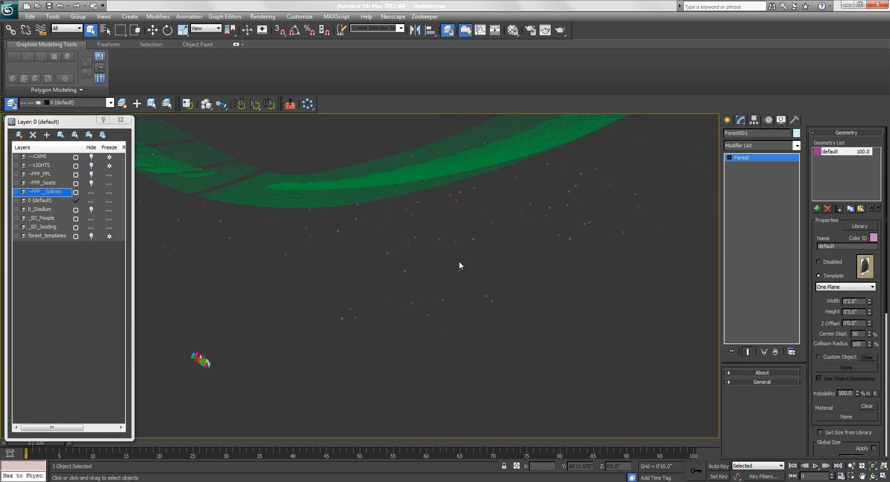
pyautogui.moveTo(397, 340); pyautogui.dragTo(564, 268, button='middle')
pyautogui.scroll(5, 495, 368)
pyautogui.moveTo(505, 362); pyautogui.dragTo(456, 327, button='middle')
pyautogui.scroll(5, 489, 322)
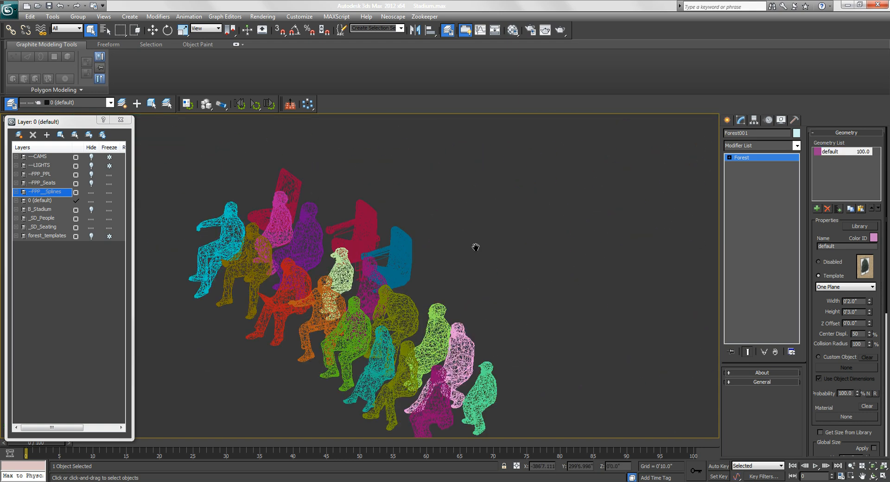
pyautogui.moveTo(476, 247); pyautogui.dragTo(439, 265, button='middle')
pyautogui.scroll(3, 637, 299)
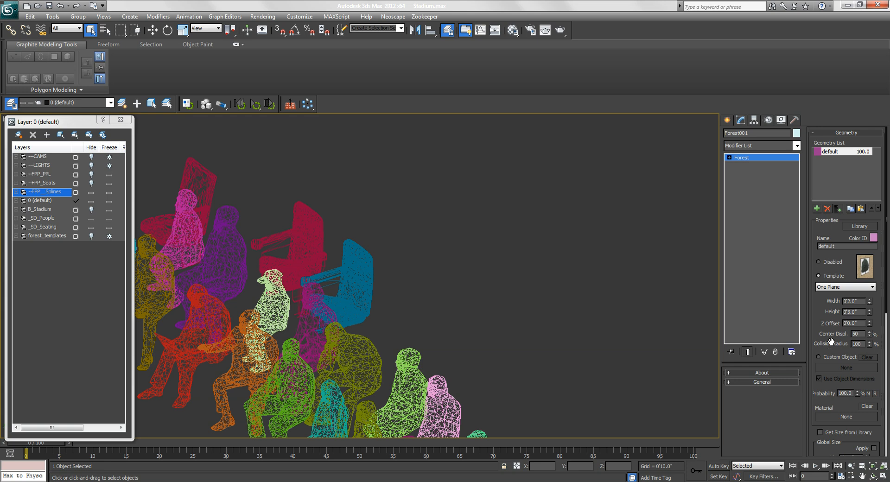
pyautogui.scroll(-3, 831, 342)
pyautogui.click(834, 307)
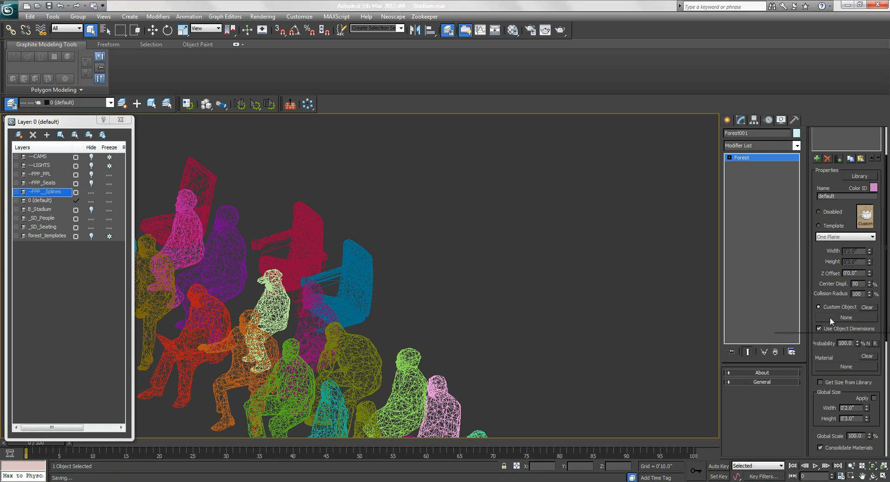
# Pick the blue chair proxy as the custom object, suppress the high-poly warning and decline its recommended options
pyautogui.click(830, 317)
pyautogui.click(365, 266)
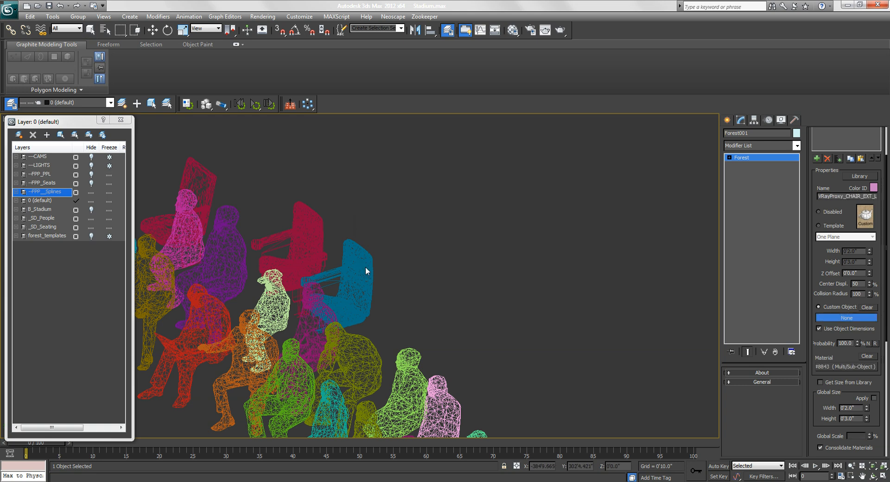
pyautogui.click(421, 275)
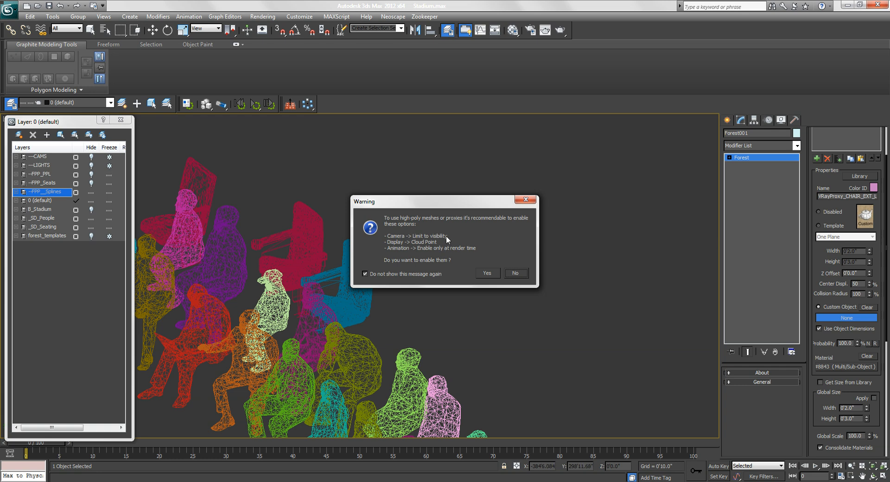
pyautogui.click(515, 273)
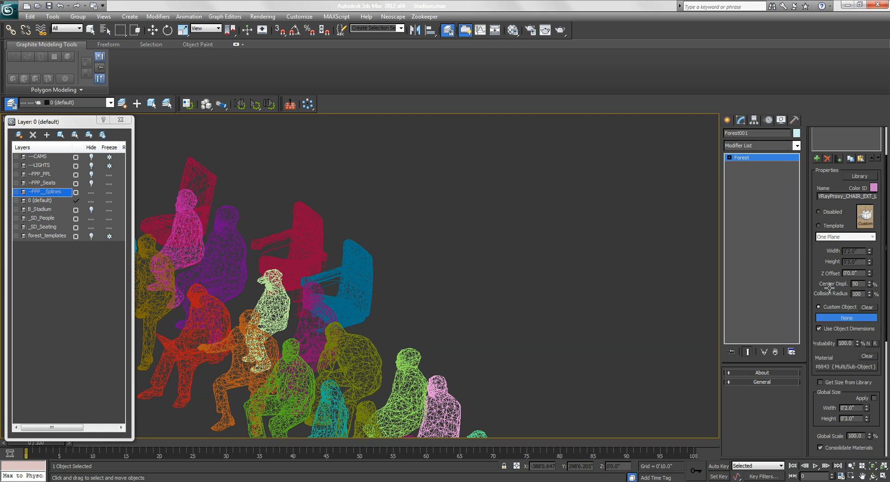
# Switch the Forest object's Tree Editor to Custom Edit mode and accept disabling the Area/Distribution parameters
pyautogui.moveTo(829, 285); pyautogui.dragTo(823, 265)
pyautogui.scroll(-4, 419, 332)
pyautogui.scroll(-10, 418, 327)
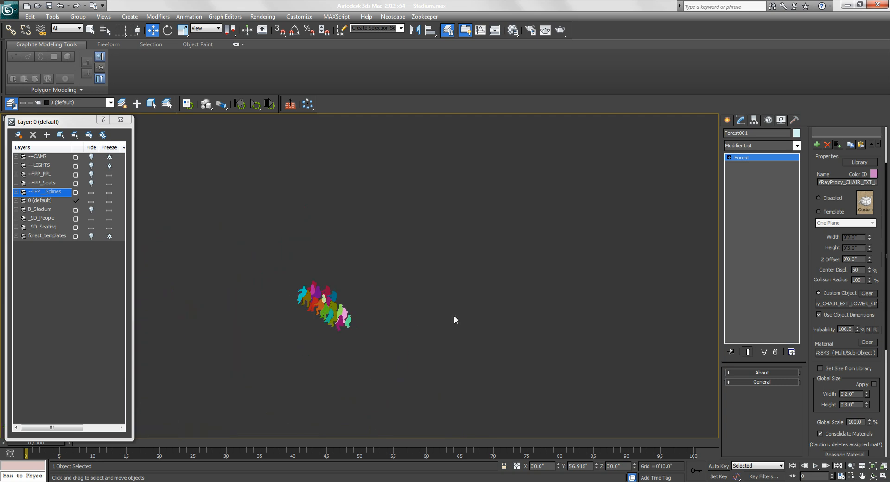
pyautogui.scroll(10, 390, 311)
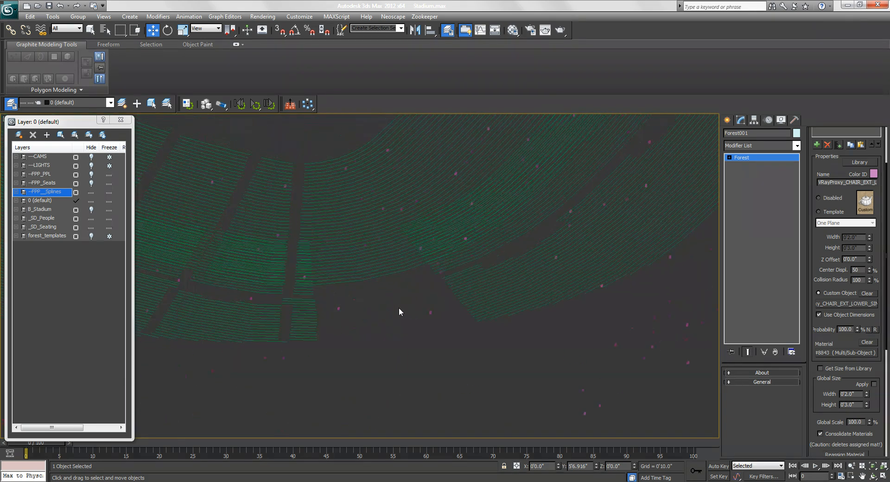
pyautogui.scroll(-5, 833, 236)
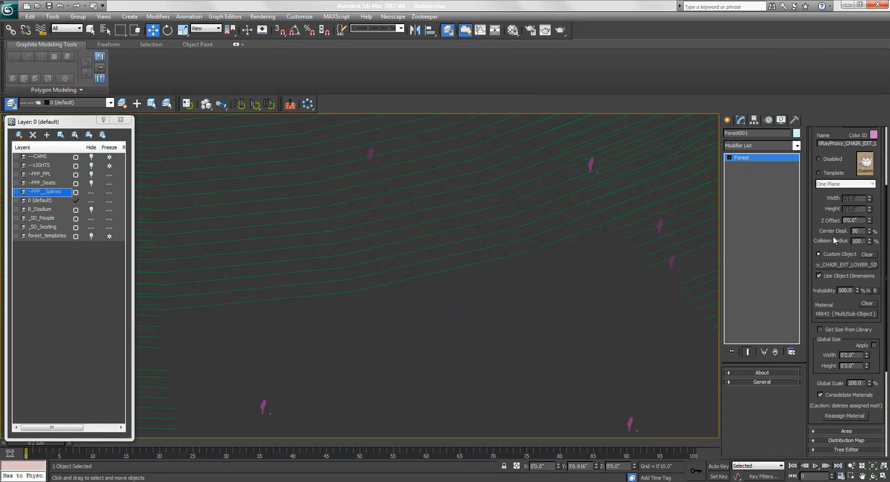
pyautogui.moveTo(543, 297); pyautogui.dragTo(612, 271, button='middle')
pyautogui.scroll(-2, 821, 296)
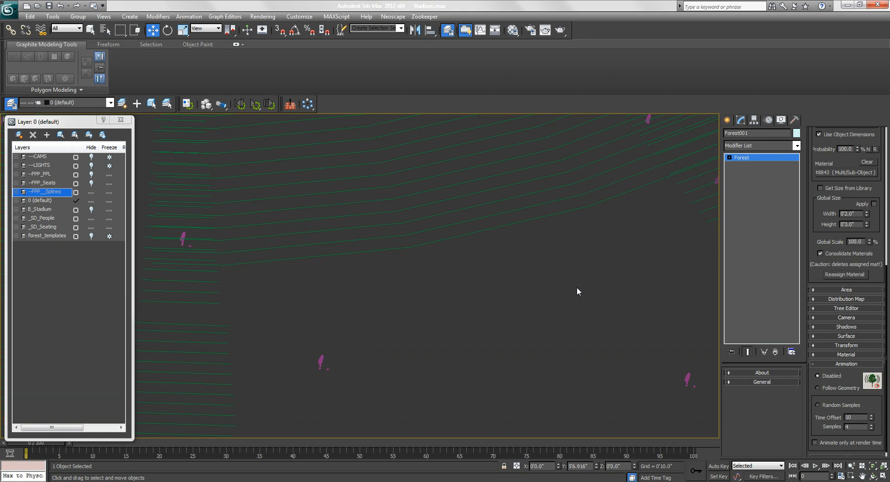
pyautogui.scroll(-1, 829, 271)
pyautogui.click(843, 304)
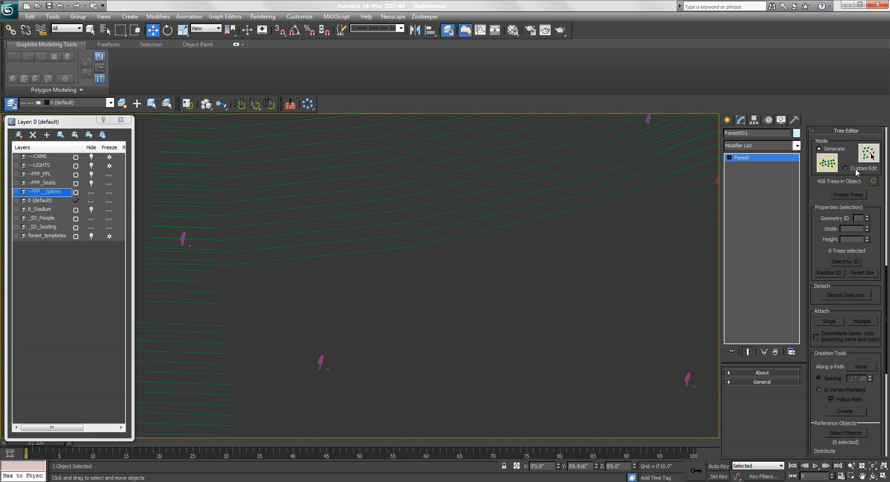
pyautogui.scroll(1, 847, 180)
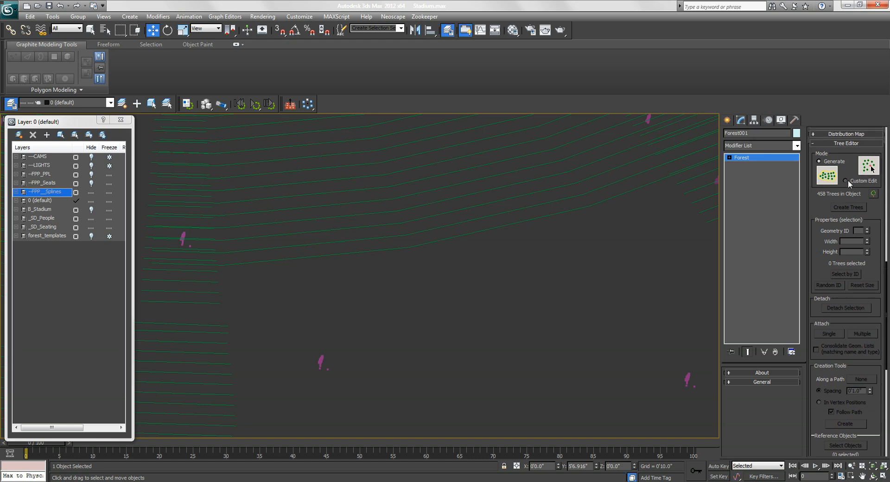
pyautogui.click(845, 181)
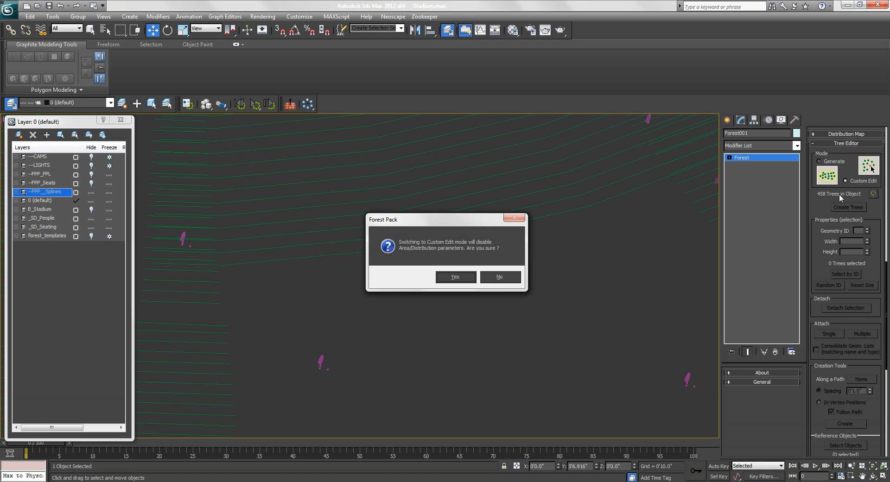
pyautogui.click(456, 276)
# Assign the green seating spline shape, Shape017, as the path for placing items in the creation tools
pyautogui.moveTo(820, 258); pyautogui.dragTo(812, 185)
pyautogui.moveTo(622, 286); pyautogui.dragTo(597, 262, button='middle')
pyautogui.moveTo(849, 291); pyautogui.dragTo(850, 273)
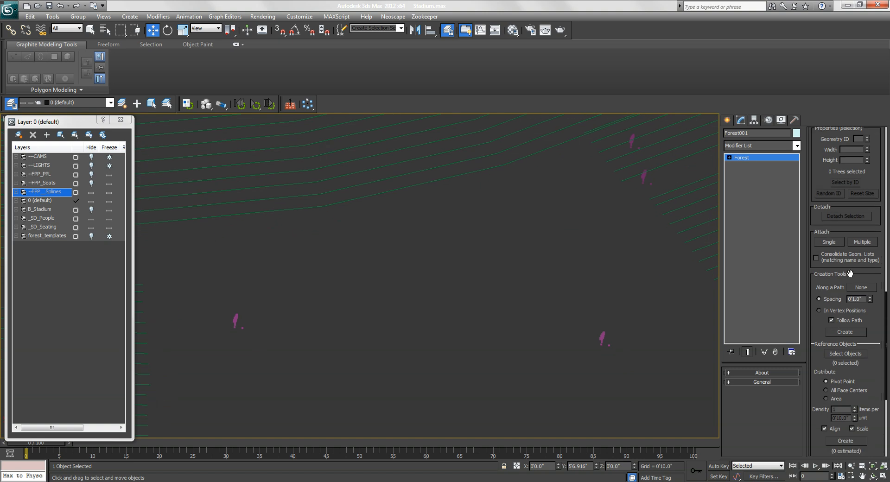
pyautogui.click(859, 287)
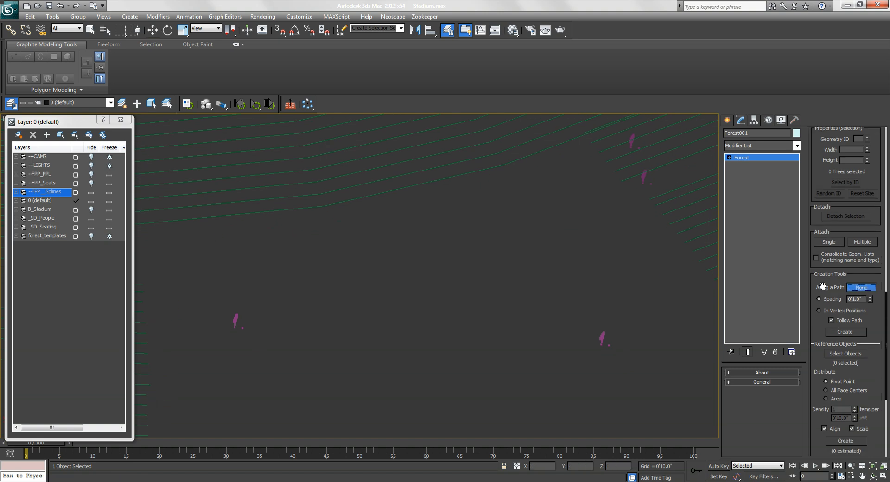
pyautogui.moveTo(830, 285); pyautogui.dragTo(831, 302)
pyautogui.moveTo(450, 194); pyautogui.dragTo(485, 255, button='middle')
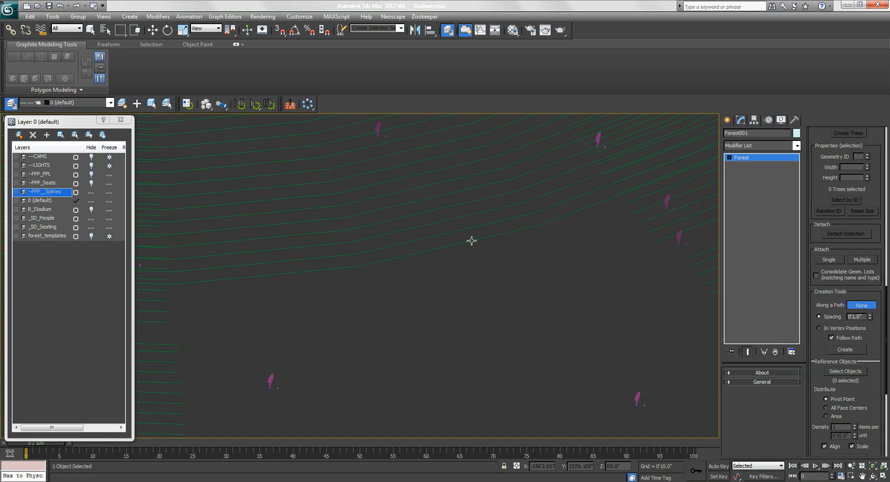
pyautogui.click(472, 241)
pyautogui.moveTo(546, 297); pyautogui.dragTo(471, 288, button='middle')
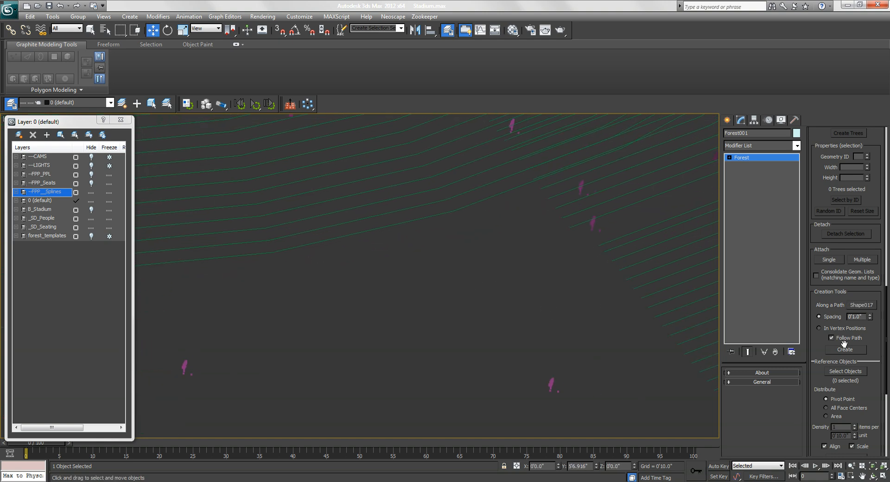
# Set the spacing of items along the path to 2'
pyautogui.moveTo(876, 338); pyautogui.dragTo(833, 273)
pyautogui.write("2'")
pyautogui.press('Return')
# Examine the chair proxies' width and armrests up close to judge the spacing between seats
pyautogui.moveTo(578, 292); pyautogui.dragTo(568, 285, button='middle')
pyautogui.scroll(-5, 641, 354)
pyautogui.moveTo(640, 355); pyautogui.dragTo(586, 224, button='middle')
pyautogui.moveTo(512, 323); pyautogui.dragTo(450, 315, button='middle')
pyautogui.scroll(-3, 398, 312)
pyautogui.moveTo(404, 315); pyautogui.dragTo(538, 240, button='middle')
pyautogui.scroll(5, 538, 240)
pyautogui.moveTo(449, 412); pyautogui.dragTo(443, 330, button='middle')
pyautogui.scroll(6, 477, 321)
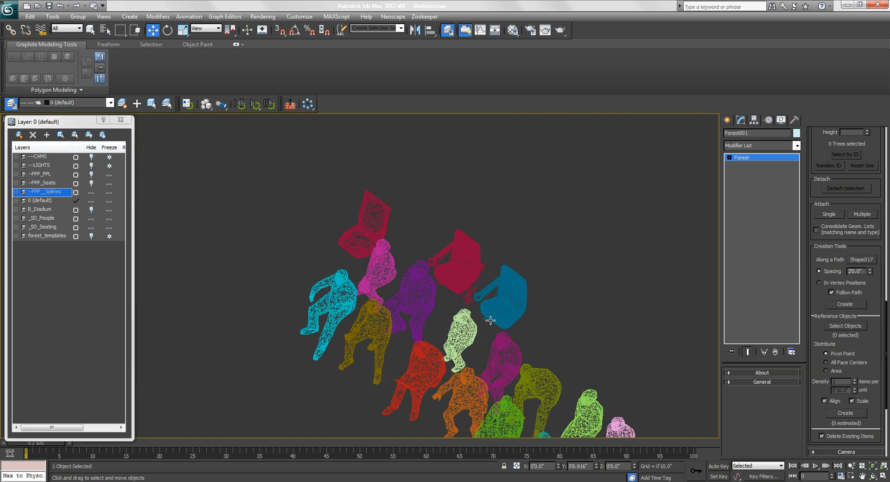
pyautogui.scroll(3, 360, 326)
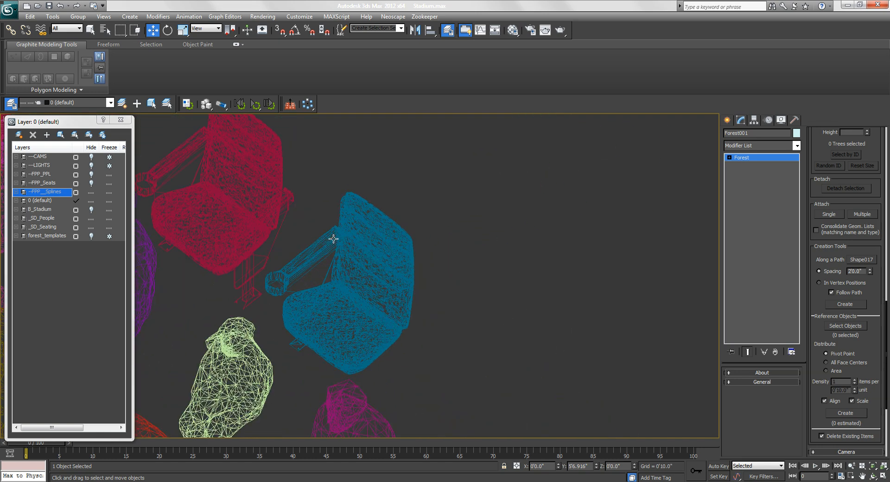
pyautogui.scroll(3, 463, 333)
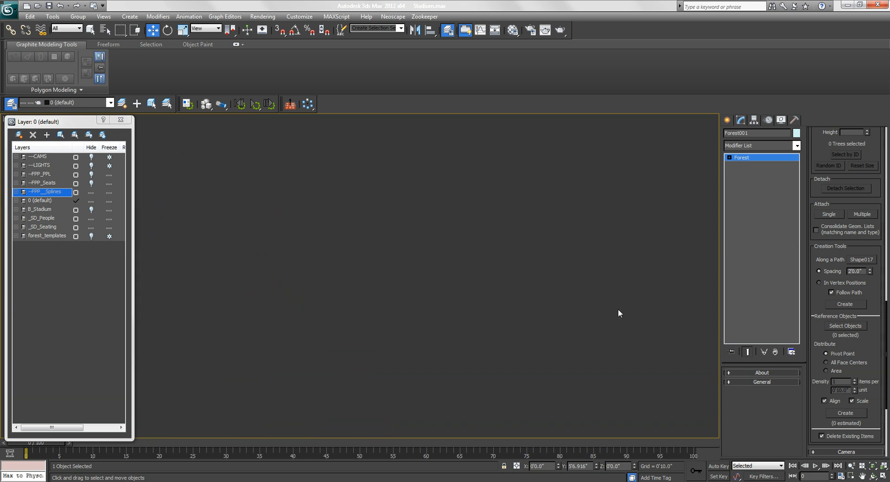
pyautogui.moveTo(650, 305); pyautogui.dragTo(405, 264, button='middle')
pyautogui.scroll(2, 558, 236)
pyautogui.moveTo(574, 199); pyautogui.dragTo(444, 318, button='middle')
pyautogui.scroll(2, 443, 318)
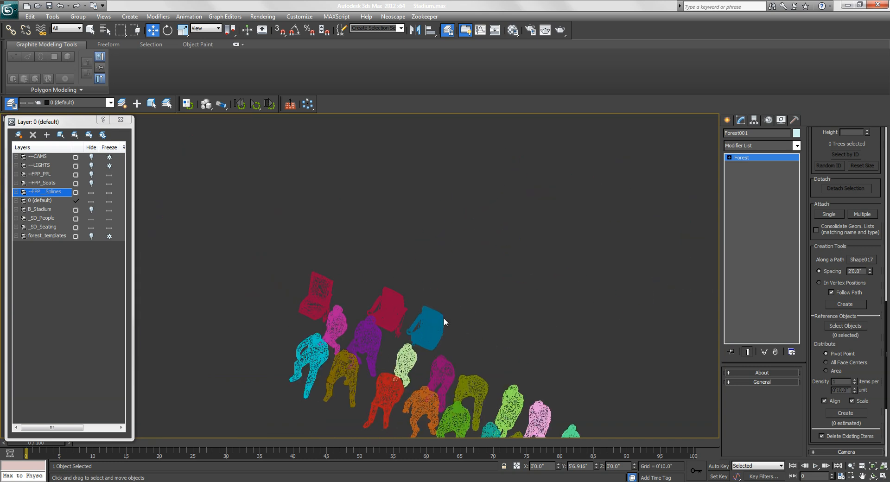
pyautogui.scroll(3, 516, 385)
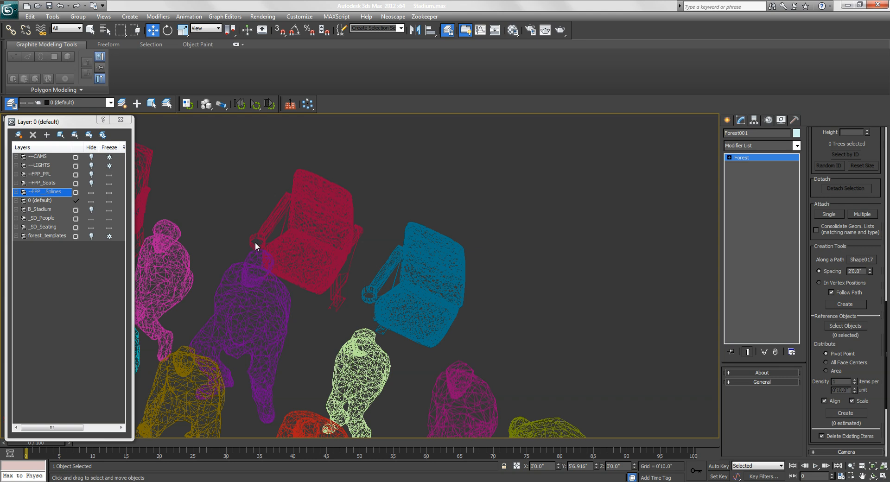
# Create the chairs along the Shape017 path with Follow Path on and existing items deleted
pyautogui.scroll(-12, 430, 203)
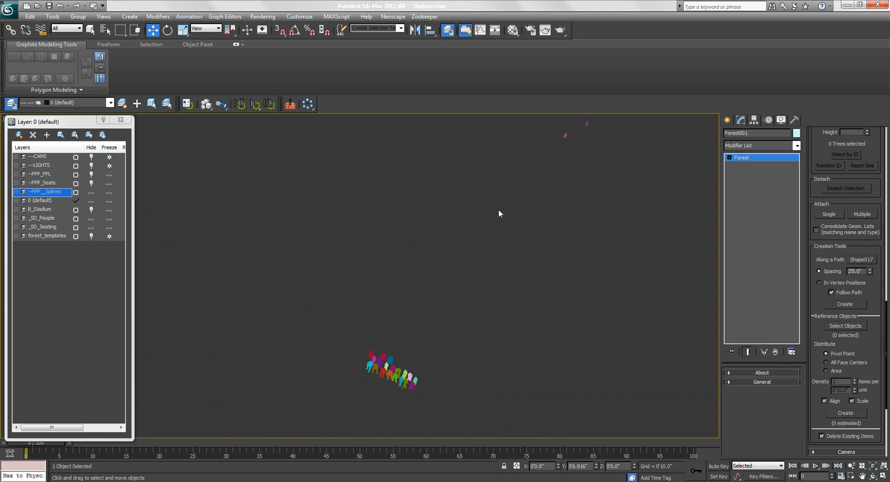
pyautogui.scroll(4, 453, 189)
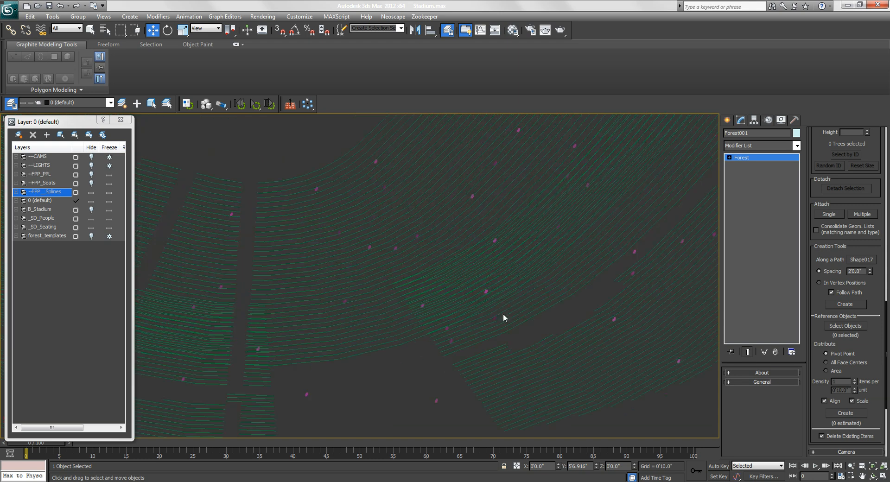
pyautogui.click(857, 305)
pyautogui.scroll(2, 486, 276)
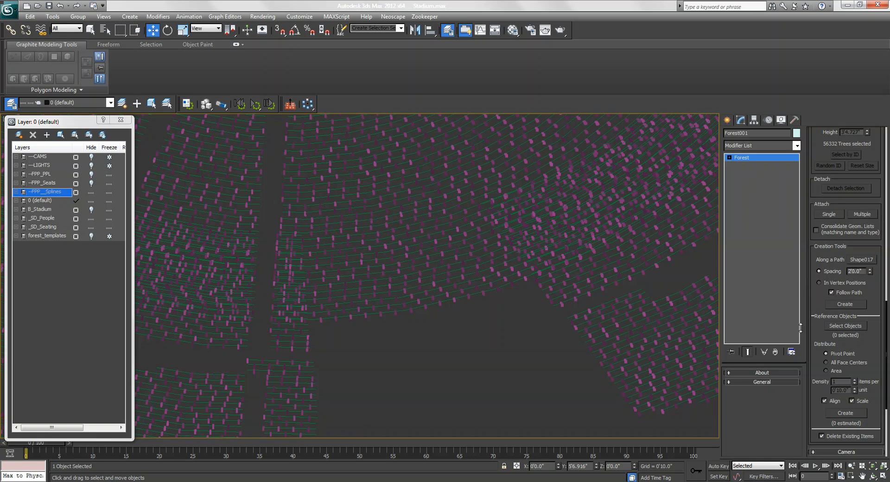
pyautogui.scroll(-3, 848, 384)
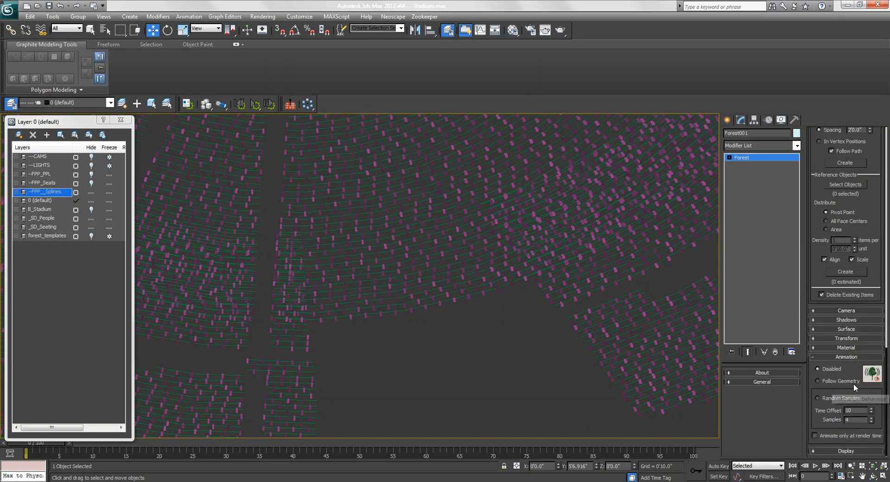
# Set the Forest object's viewport Points-Cloud density to 80 percent in its display settings
pyautogui.scroll(1, 843, 421)
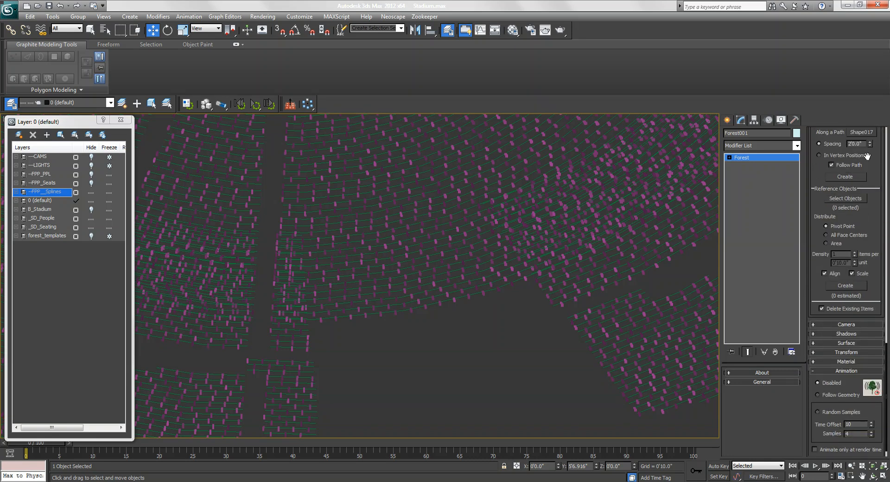
pyautogui.click(852, 369)
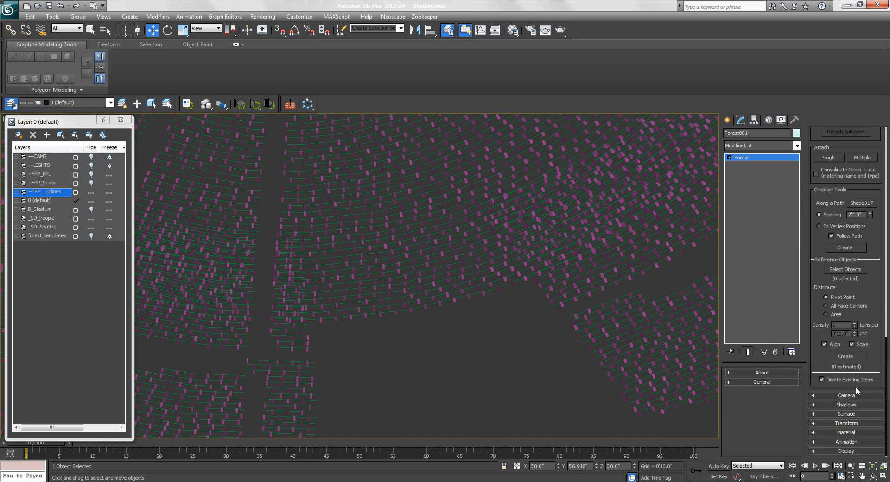
pyautogui.click(852, 450)
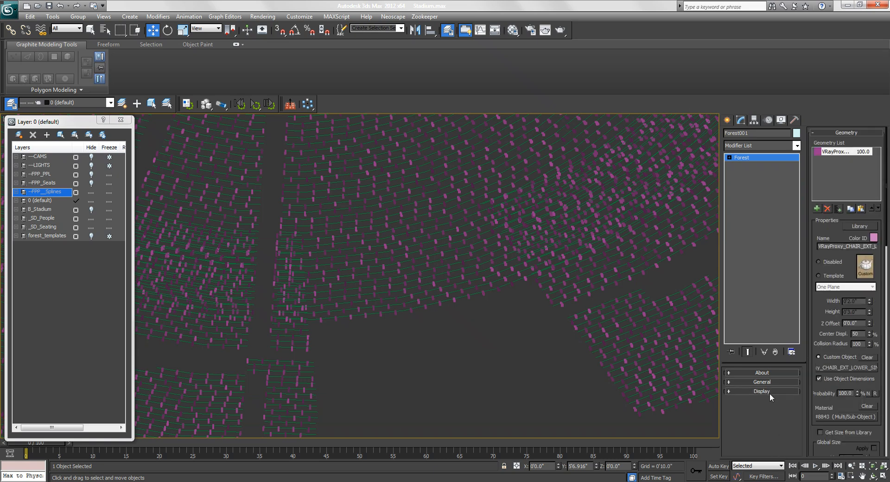
pyautogui.scroll(3, 769, 393)
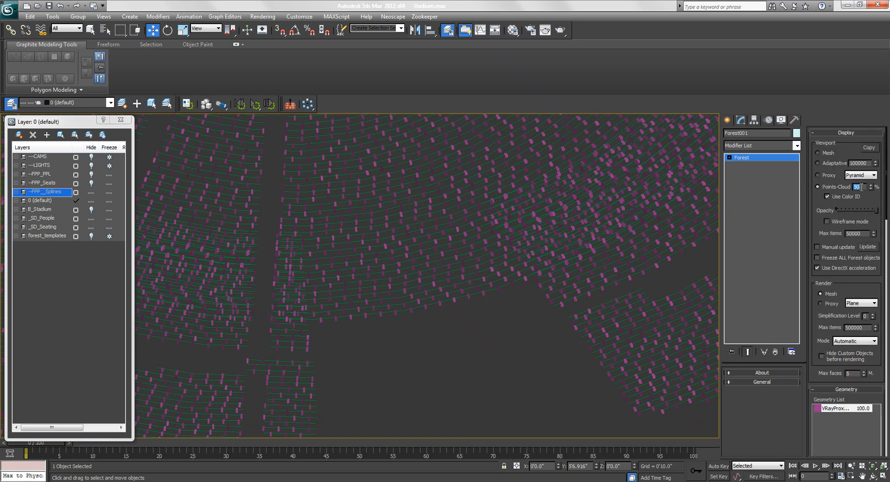
pyautogui.write('80')
pyautogui.press('Return')
# Examine the denser chair point clouds along the seating rows up close and from several angles
pyautogui.scroll(5, 422, 304)
pyautogui.scroll(10, 422, 304)
pyautogui.scroll(-12, 414, 248)
pyautogui.moveTo(477, 403); pyautogui.dragTo(399, 187, button='middle')
pyautogui.moveTo(455, 315); pyautogui.dragTo(403, 116, button='middle')
pyautogui.moveTo(489, 298); pyautogui.dragTo(597, 340, button='middle')
pyautogui.moveTo(218, 262); pyautogui.dragTo(429, 306, button='middle')
pyautogui.scroll(6, 429, 306)
pyautogui.scroll(2, 544, 284)
pyautogui.moveTo(544, 284); pyautogui.dragTo(463, 371, button='middle')
pyautogui.scroll(5, 450, 326)
pyautogui.scroll(-10, 435, 218)
pyautogui.keyDown('alt'); pyautogui.moveTo(435, 218); pyautogui.dragTo(433, 2, button='middle'); pyautogui.keyUp('alt')
pyautogui.moveTo(467, 180); pyautogui.dragTo(441, 312, button='middle')
pyautogui.moveTo(441, 248); pyautogui.dragTo(509, 431, button='middle')
pyautogui.scroll(5, 564, 298)
pyautogui.moveTo(695, 245); pyautogui.dragTo(358, 238, button='middle')
pyautogui.scroll(-4, 357, 238)
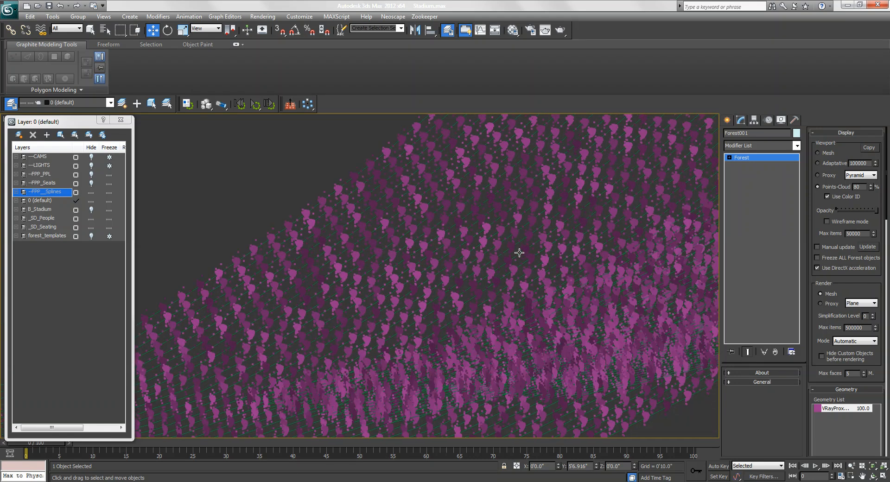
# Check the chair distribution around the whole bowl through the camera view
pyautogui.hotkey('alt', 'w')
pyautogui.rightClick(405, 319)
pyautogui.hotkey('alt', 'w')
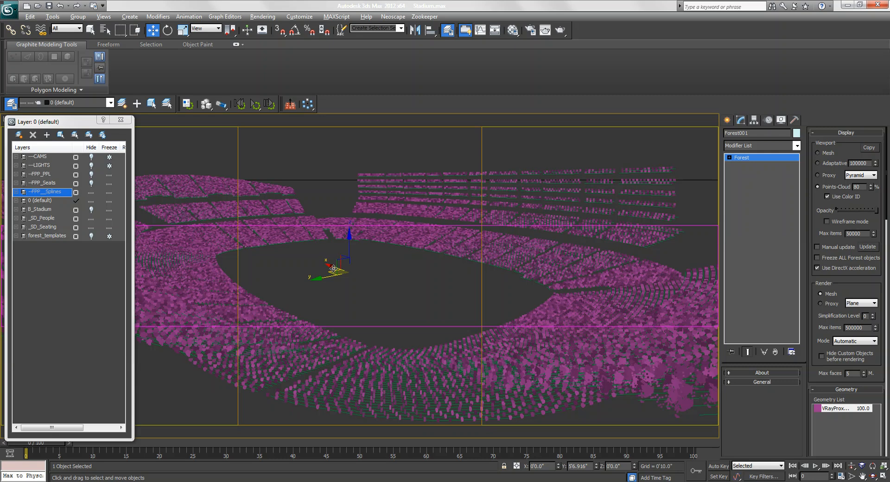
pyautogui.hotkey('alt', 'w')
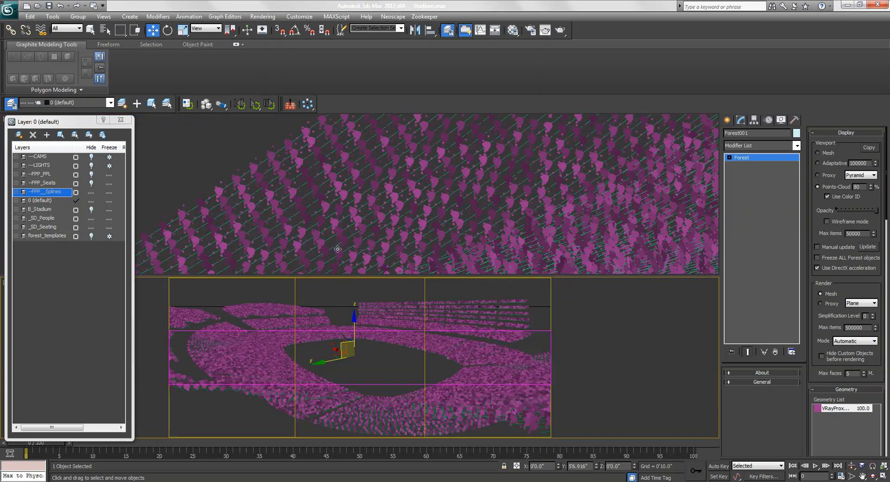
pyautogui.middleClick(342, 254)
pyautogui.hotkey('alt', 'w')
# Inspect the group of seated people models beside the bowl and how they sit relative to the stadium
pyautogui.moveTo(384, 303); pyautogui.dragTo(439, 285, button='middle')
pyautogui.scroll(-3, 426, 232)
pyautogui.scroll(-4, 460, 385)
pyautogui.scroll(7, 405, 307)
pyautogui.press('q')
pyautogui.moveTo(469, 254); pyautogui.dragTo(441, 268, button='middle')
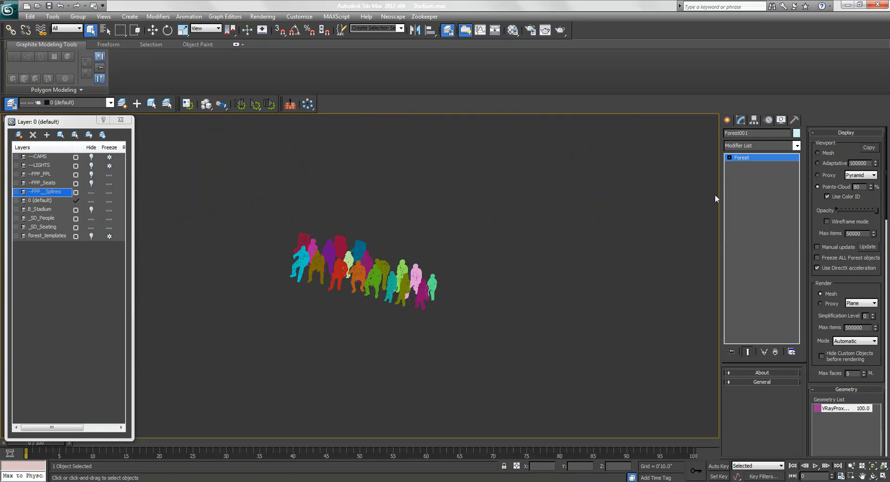
pyautogui.moveTo(653, 207); pyautogui.dragTo(681, 265, button='middle')
pyautogui.scroll(-2, 681, 265)
pyautogui.moveTo(188, 154); pyautogui.dragTo(465, 413, button='middle')
pyautogui.scroll(-5, 389, 274)
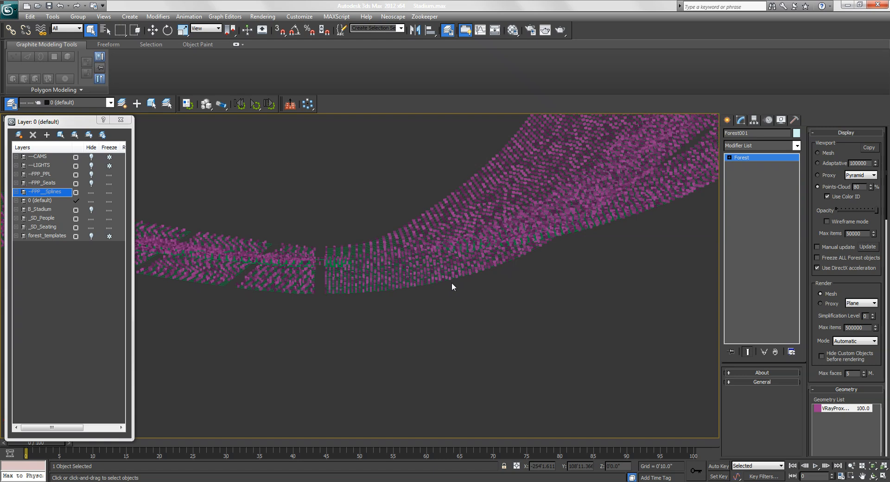
# Clone the chair Forest object as an independent copy for distributing the people
pyautogui.hotkey('ctrl', 'v')
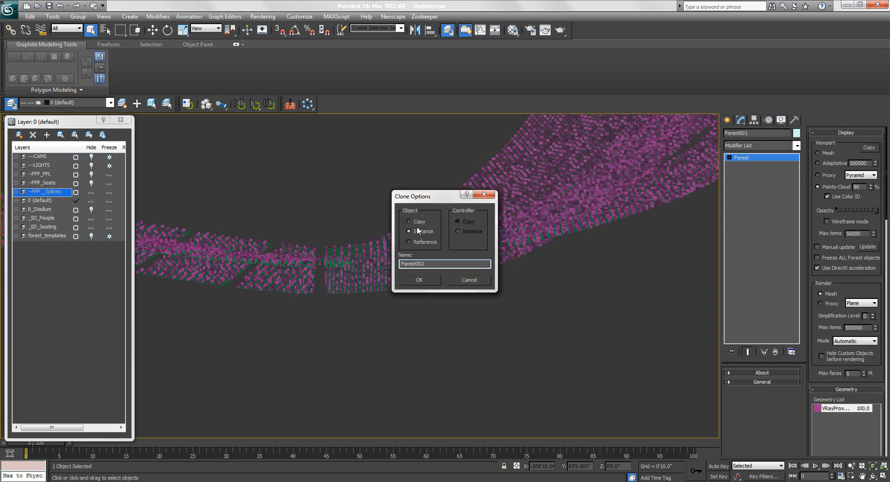
pyautogui.click(420, 279)
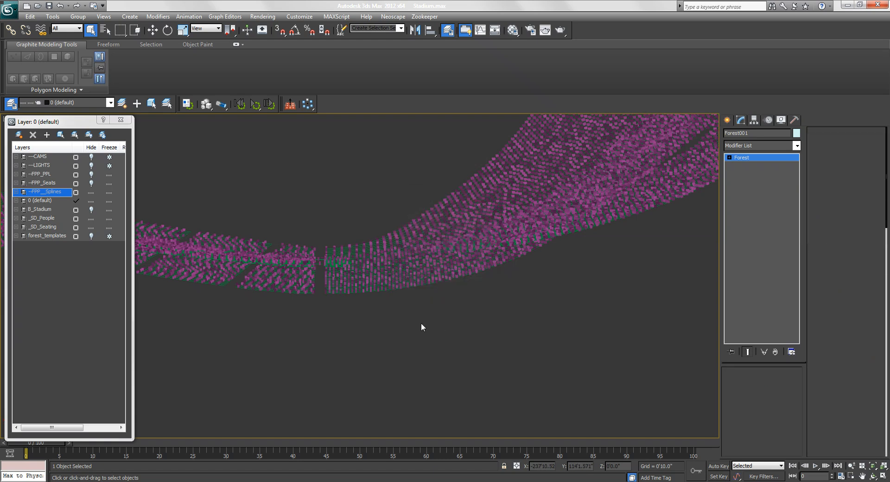
pyautogui.moveTo(655, 277); pyautogui.dragTo(547, 243, button='middle')
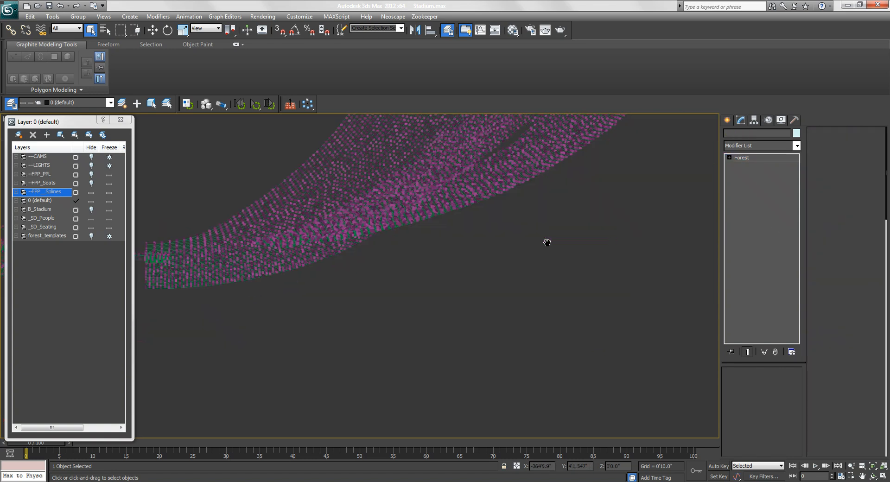
# Add the seated person in the pink top, lwpg13, to the cloned Forest's geometry list as a custom object
pyautogui.click(836, 132)
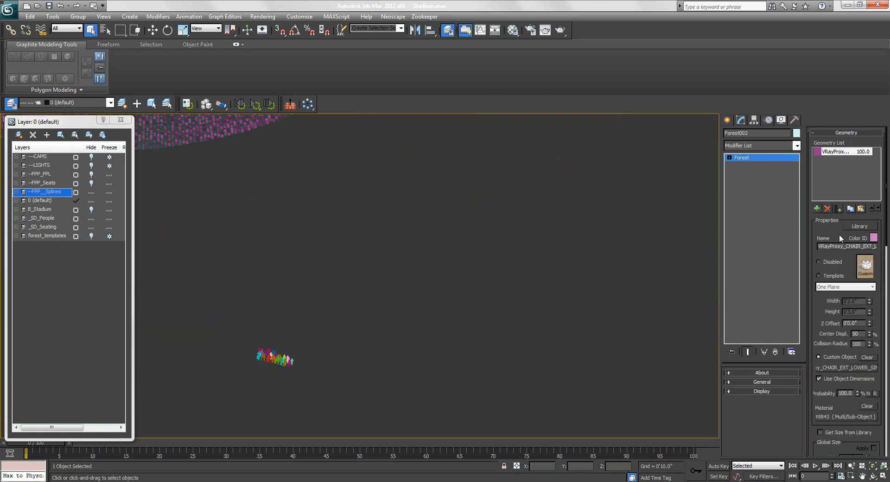
pyautogui.moveTo(435, 366); pyautogui.dragTo(533, 194, button='middle')
pyautogui.scroll(2, 426, 227)
pyautogui.scroll(1, 427, 227)
pyautogui.moveTo(427, 226); pyautogui.dragTo(437, 365, button='middle')
pyautogui.scroll(2, 378, 257)
pyautogui.scroll(4, 402, 268)
pyautogui.moveTo(349, 255); pyautogui.dragTo(389, 251, button='middle')
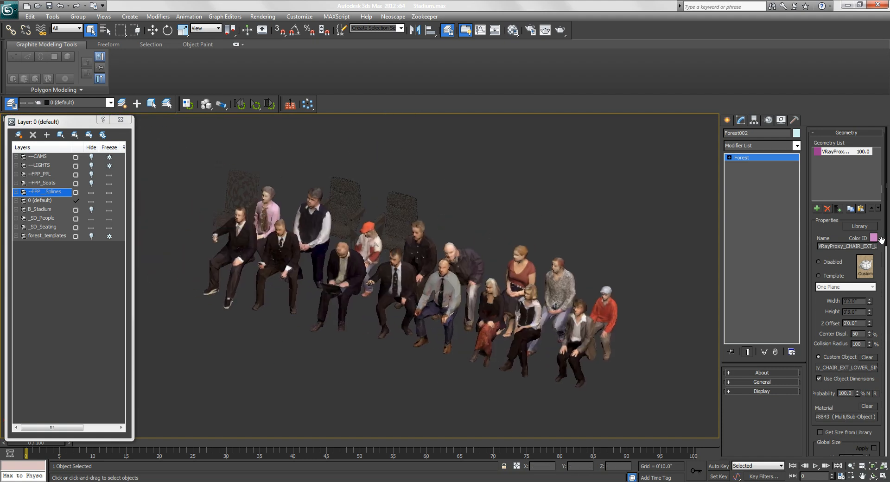
pyautogui.click(817, 209)
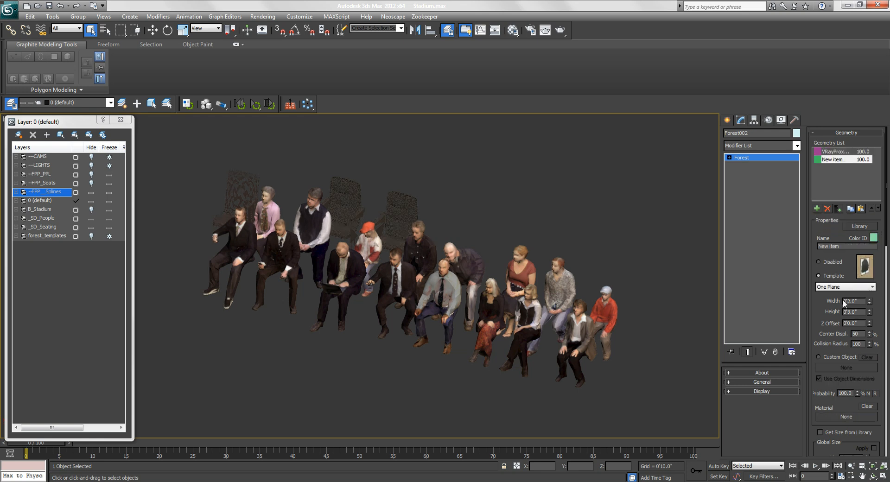
pyautogui.click(832, 367)
pyautogui.click(266, 195)
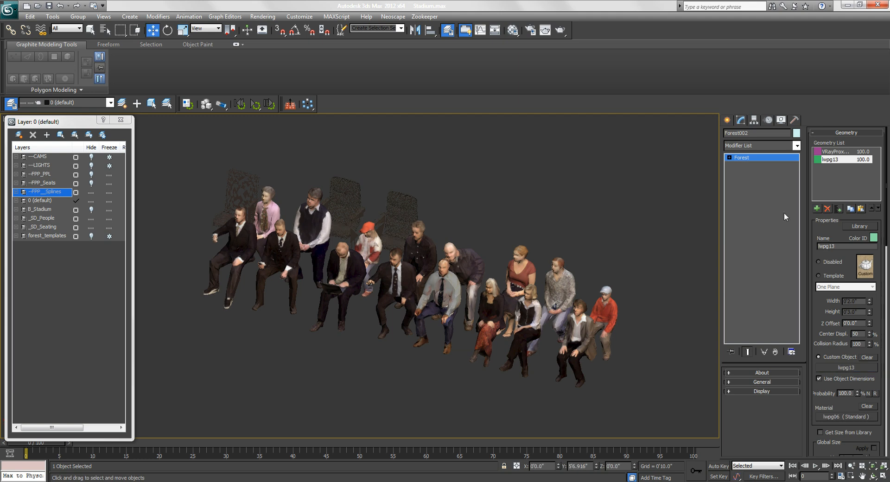
# Add the suited man in the front row, lwpg09, as another custom object in the geometry list
pyautogui.click(817, 209)
pyautogui.click(835, 370)
pyautogui.moveTo(462, 231); pyautogui.dragTo(441, 229, button='middle')
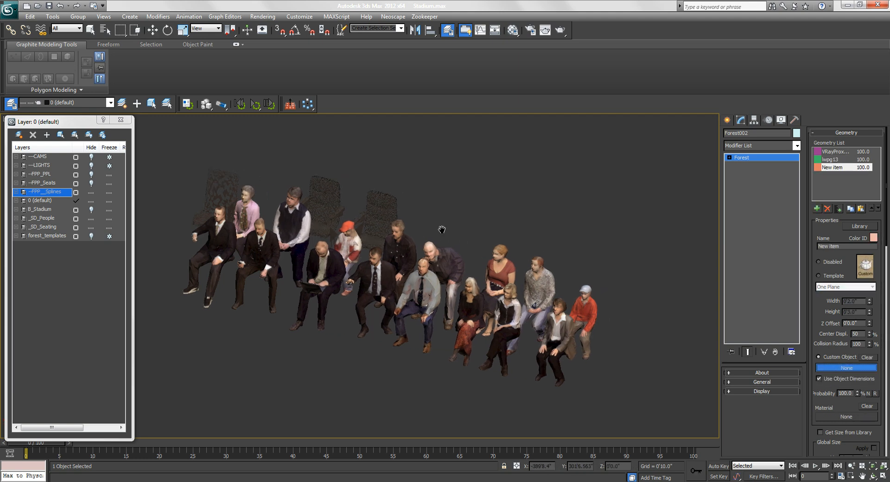
pyautogui.scroll(2, 346, 234)
pyautogui.scroll(5, 381, 300)
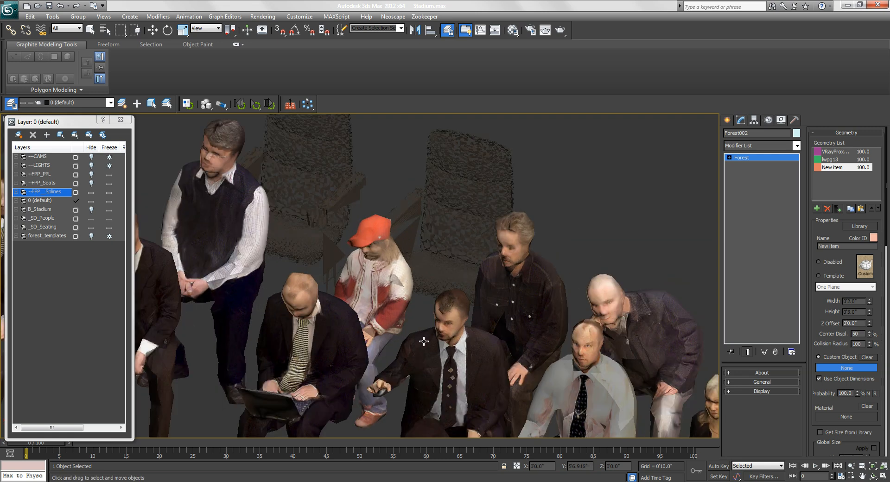
pyautogui.click(424, 341)
pyautogui.scroll(-6, 424, 341)
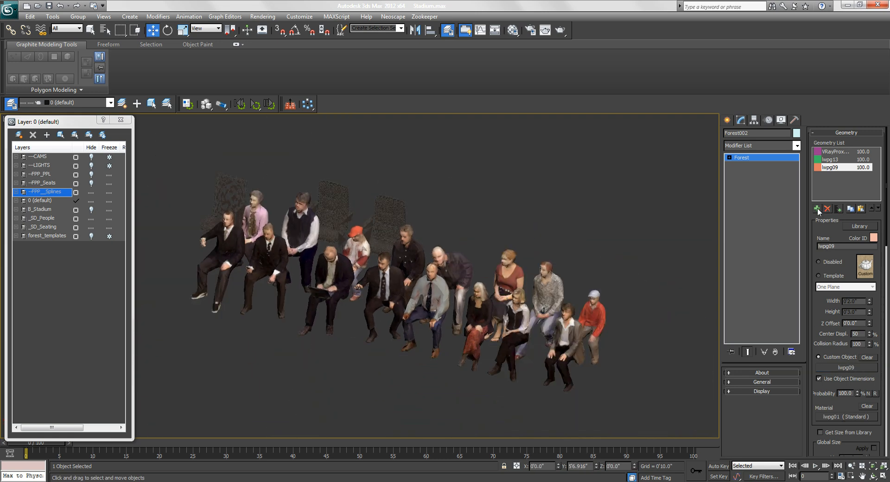
# Add the seated person model M01 as a further custom object in the geometry list
pyautogui.click(817, 209)
pyautogui.click(819, 357)
pyautogui.click(832, 366)
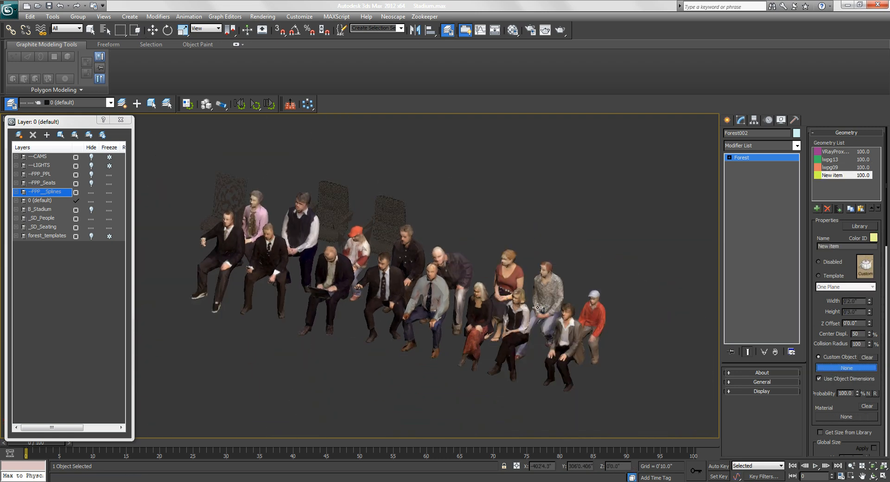
pyautogui.scroll(3, 537, 306)
pyautogui.click(490, 253)
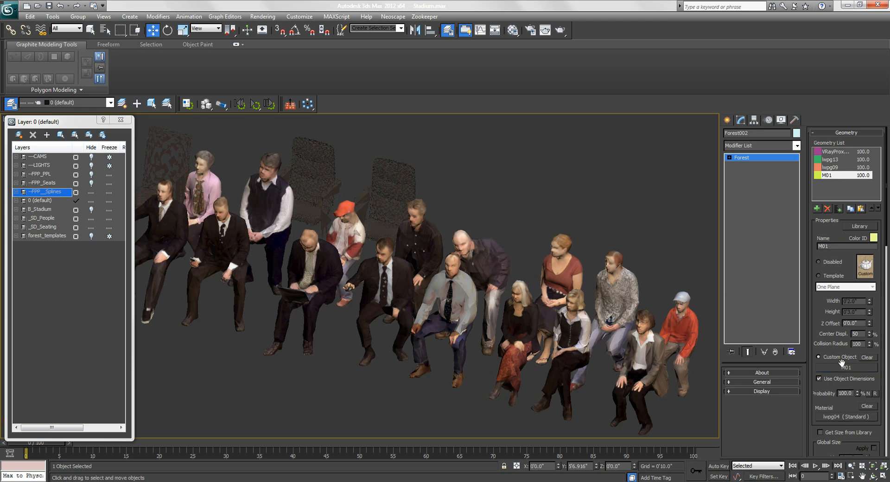
# Add the seated person model lwpg0096 as a further custom object in the geometry list
pyautogui.click(816, 208)
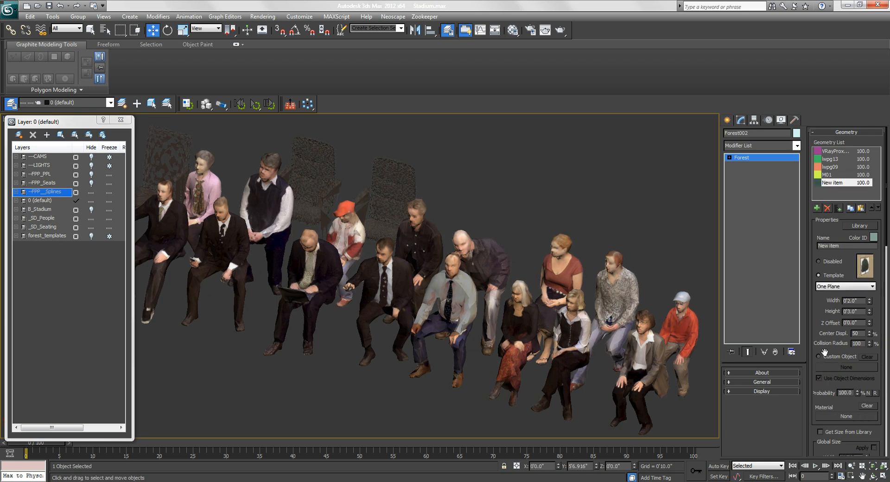
pyautogui.click(825, 357)
pyautogui.click(846, 367)
pyautogui.scroll(4, 504, 307)
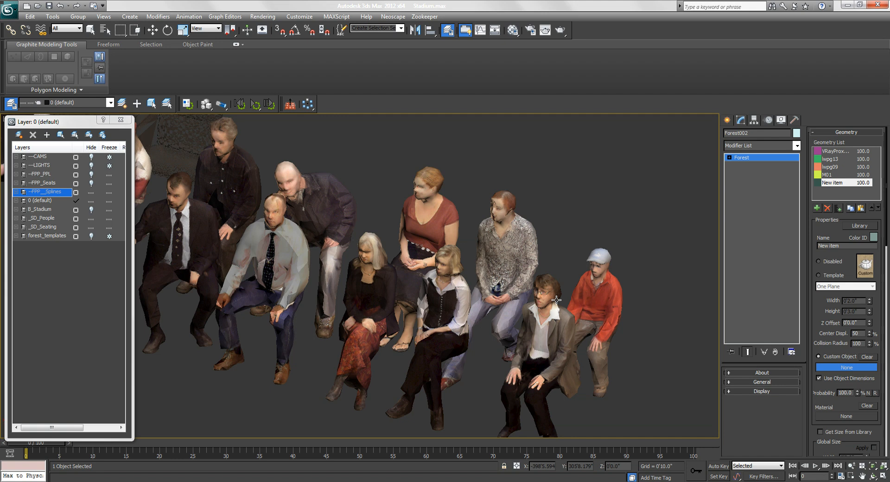
pyautogui.scroll(-2, 513, 276)
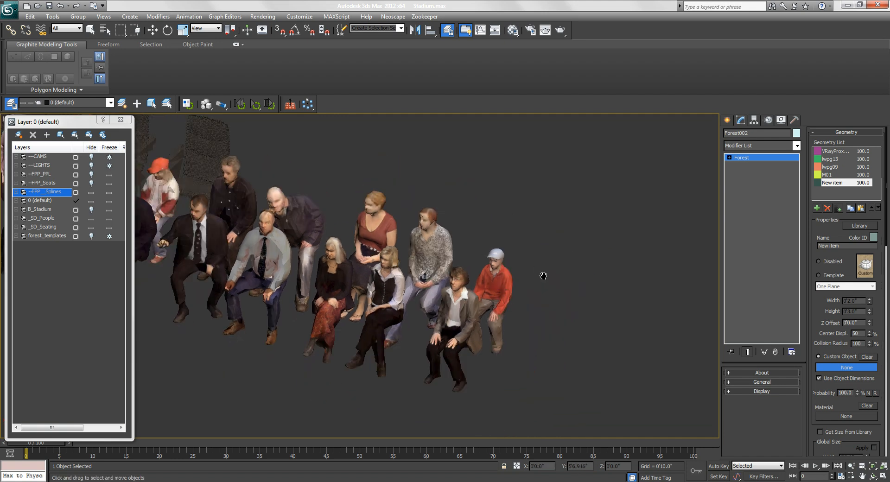
pyautogui.scroll(-5, 540, 276)
pyautogui.click(640, 257)
pyautogui.moveTo(833, 235); pyautogui.dragTo(833, 232)
# Remove the VRayProxy chair from the cloned Forest's geometry list so only people models remain
pyautogui.moveTo(429, 237); pyautogui.dragTo(437, 479, button='middle')
pyautogui.scroll(-5, 440, 208)
pyautogui.scroll(2, 441, 204)
pyautogui.moveTo(440, 205); pyautogui.dragTo(657, 264, button='middle')
pyautogui.scroll(2, 425, 204)
pyautogui.scroll(2, 463, 310)
pyautogui.moveTo(464, 310); pyautogui.dragTo(535, 295, button='middle')
pyautogui.scroll(2, 534, 295)
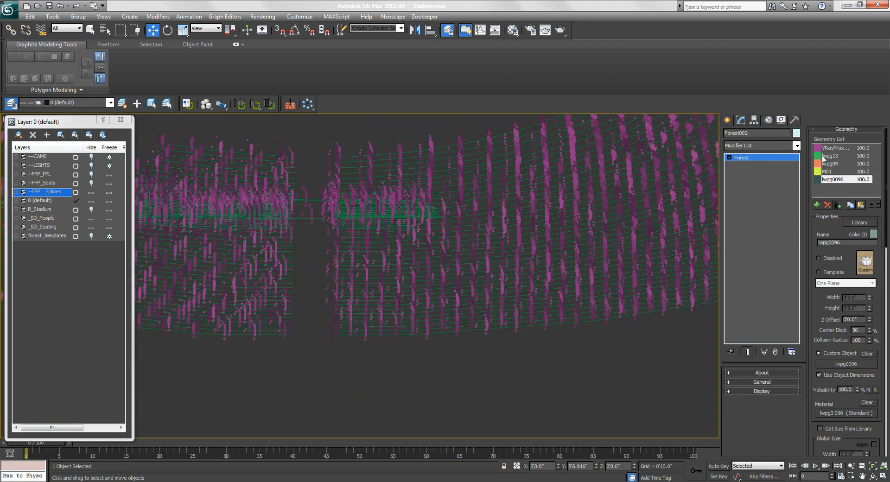
pyautogui.click(832, 148)
pyautogui.click(828, 205)
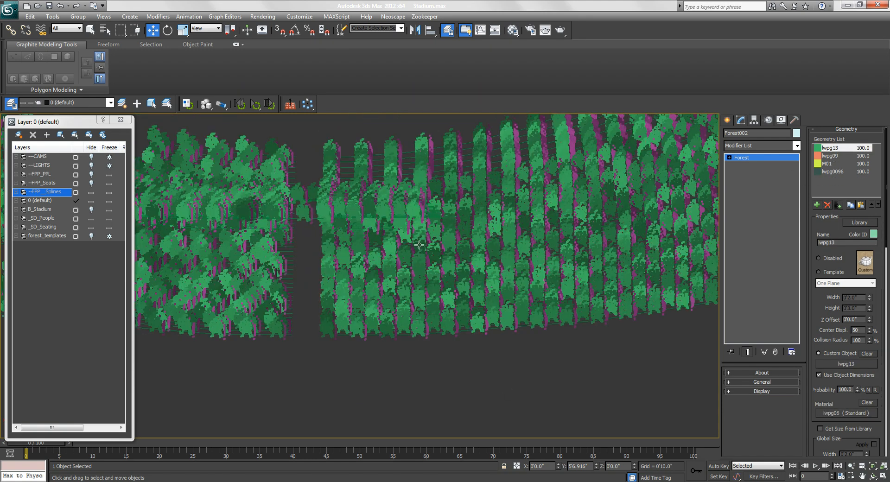
# Examine how the people items are distributed along the seating rows in the top view
pyautogui.scroll(2, 316, 204)
pyautogui.moveTo(315, 204); pyautogui.dragTo(543, 264, button='middle')
pyautogui.moveTo(543, 299); pyautogui.dragTo(501, 259, button='middle')
pyautogui.press('z')
pyautogui.scroll(3, 471, 271)
pyautogui.scroll(2, 393, 241)
pyautogui.scroll(6, 482, 302)
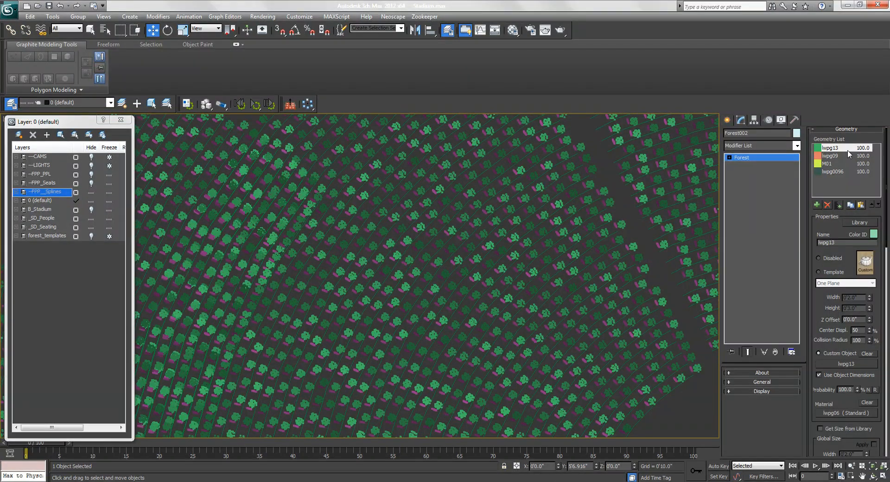
pyautogui.moveTo(819, 273); pyautogui.dragTo(794, 275)
pyautogui.scroll(-6, 820, 255)
# Enter the tree sub-object level of the people Forest and bring up the Tree Editor's selection properties
pyautogui.press('1')
pyautogui.moveTo(582, 232); pyautogui.dragTo(470, 293, button='middle')
pyautogui.moveTo(505, 257); pyautogui.dragTo(496, 274, button='middle')
pyautogui.scroll(-2, 501, 265)
pyautogui.moveTo(547, 177); pyautogui.dragTo(500, 207, button='middle')
pyautogui.scroll(-2, 500, 207)
pyautogui.press('1')
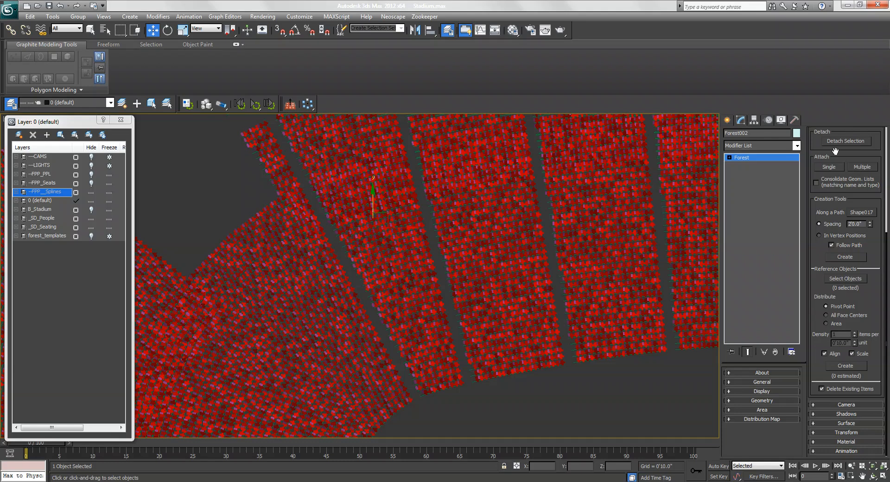
pyautogui.press('1')
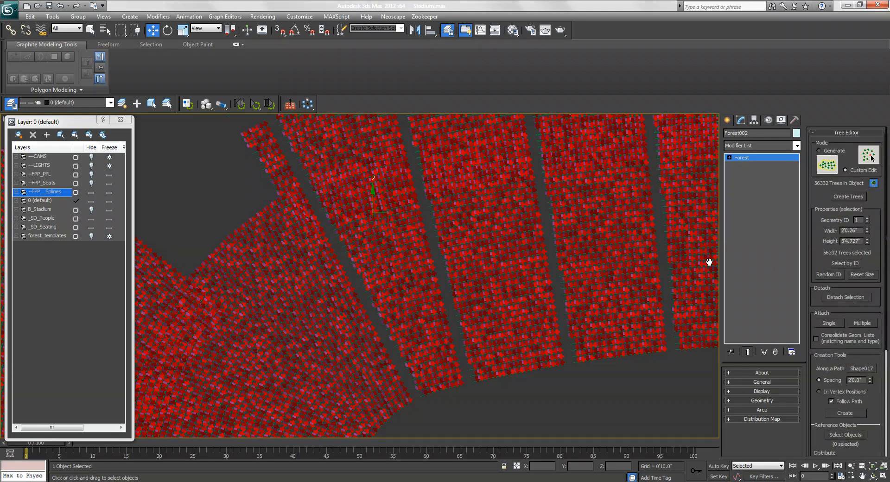
# Select a small block of people beside an aisle and check its Geometry ID
pyautogui.scroll(2, 494, 278)
pyautogui.click(827, 274)
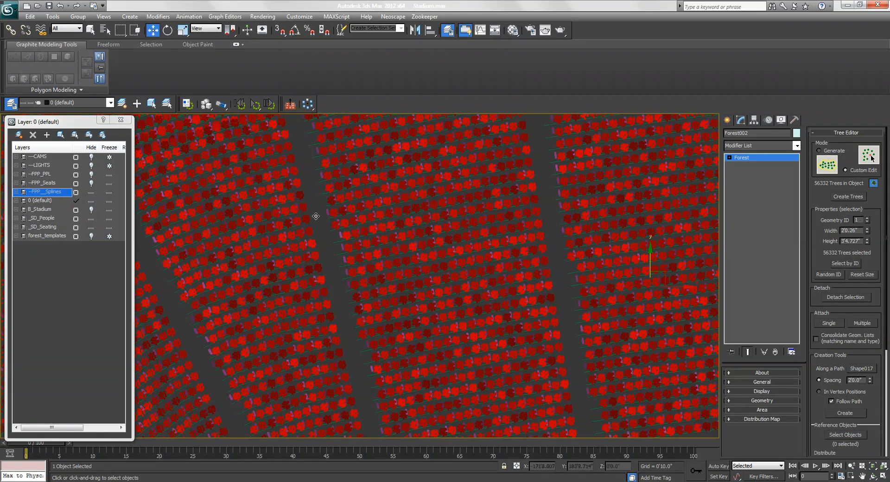
pyautogui.moveTo(370, 242); pyautogui.dragTo(322, 207)
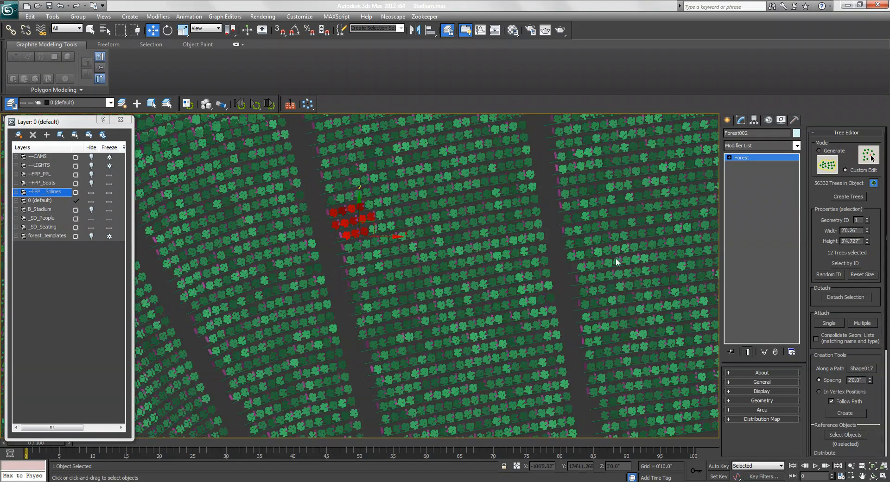
pyautogui.press('q')
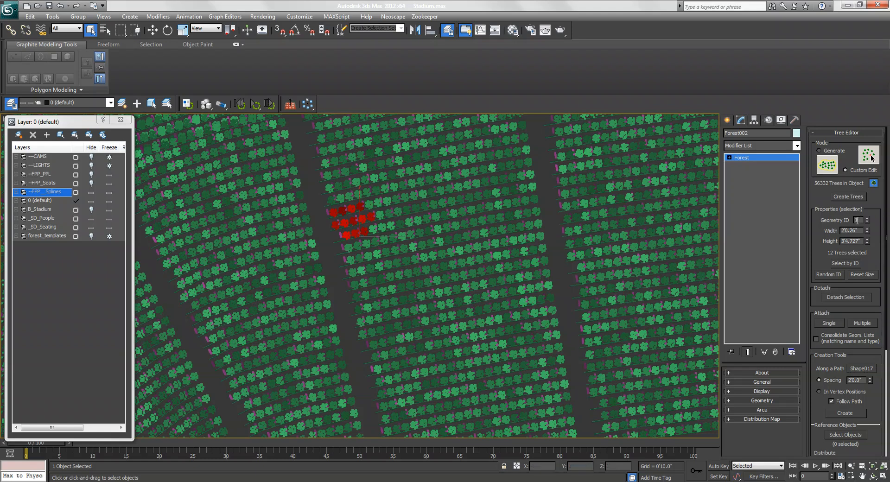
pyautogui.moveTo(823, 216); pyautogui.dragTo(824, 212)
pyautogui.moveTo(502, 264); pyautogui.dragTo(500, 266, button='middle')
# Select all the people items, assign them random geometry IDs, and leave the sub-object level
pyautogui.hotkey('ctrl', 'a')
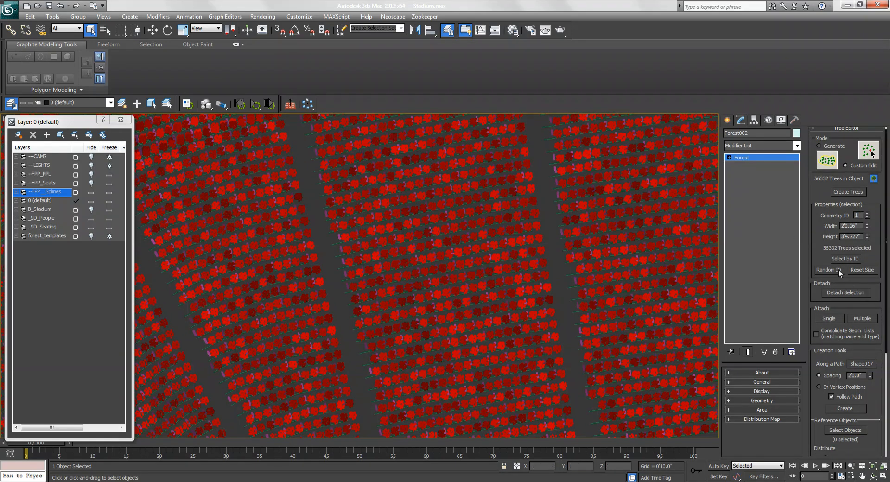
pyautogui.click(838, 269)
pyautogui.click(483, 280)
pyautogui.hotkey('ctrl', 'b')
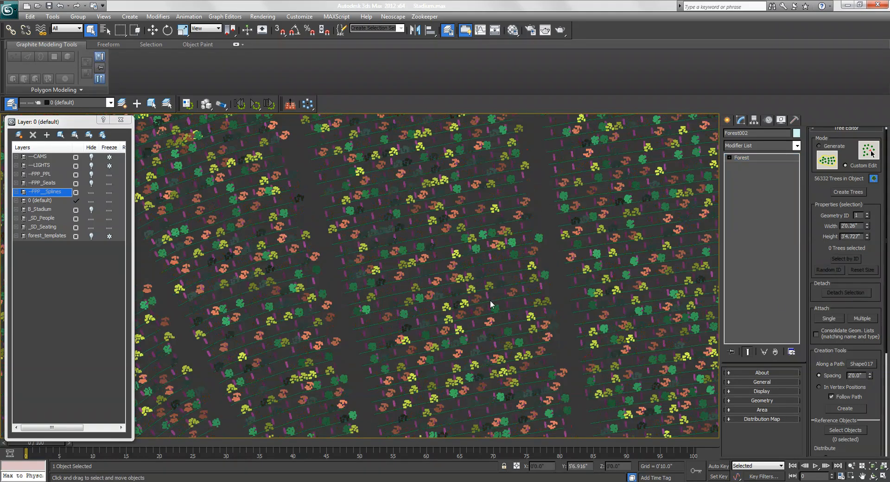
# Switch to the maximized camera view and unhide the B_Stadium layer
pyautogui.scroll(2, 490, 304)
pyautogui.hotkey('alt', 'w')
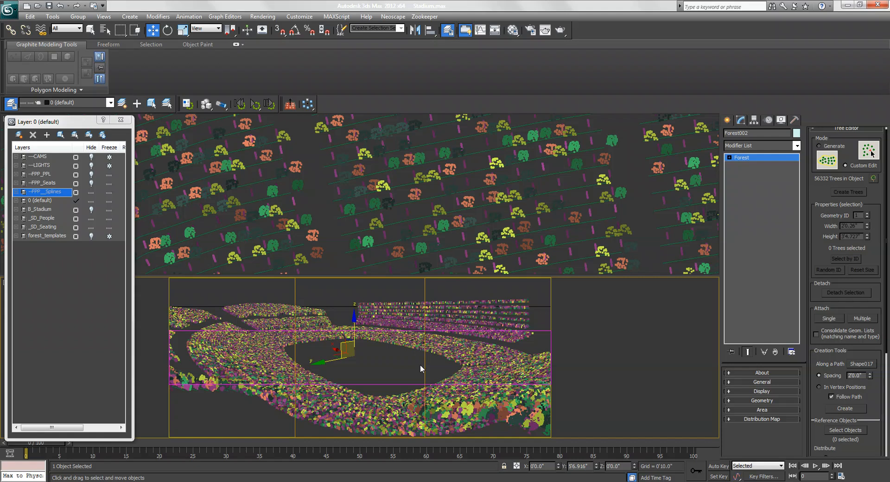
pyautogui.hotkey('alt', 'w')
pyautogui.click(91, 183)
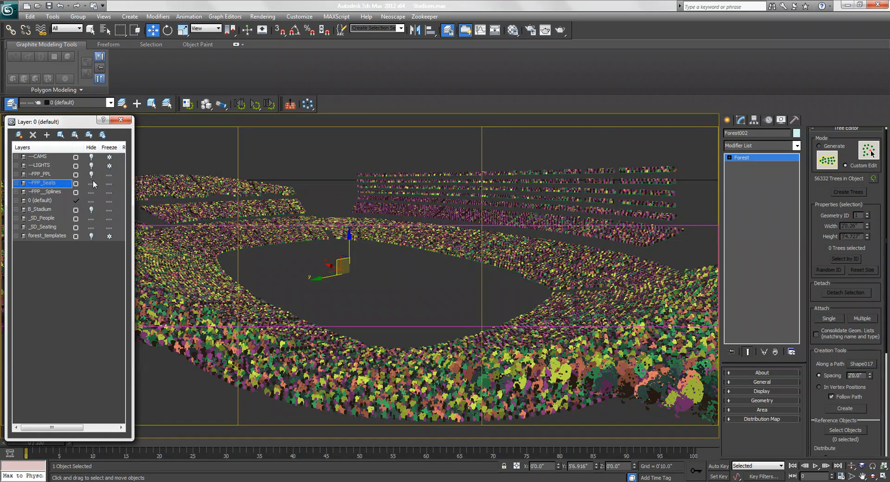
pyautogui.click(91, 183)
pyautogui.click(92, 210)
# Hide the _SD_People and _SD_Seating layers and move the layer manager off its current spot
pyautogui.click(90, 218)
pyautogui.click(91, 228)
pyautogui.click(317, 296)
pyautogui.press('q')
pyautogui.click(91, 218)
pyautogui.click(91, 227)
pyautogui.click(92, 227)
pyautogui.click(91, 218)
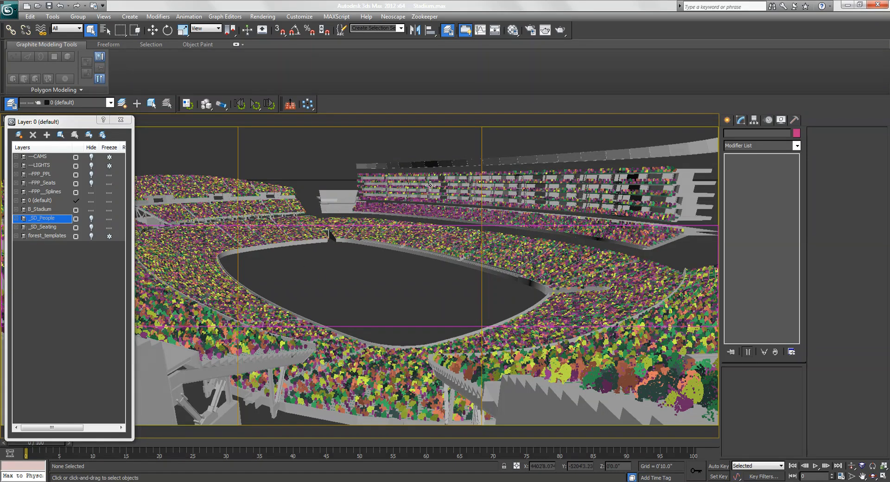
pyautogui.moveTo(76, 121); pyautogui.dragTo(162, 101)
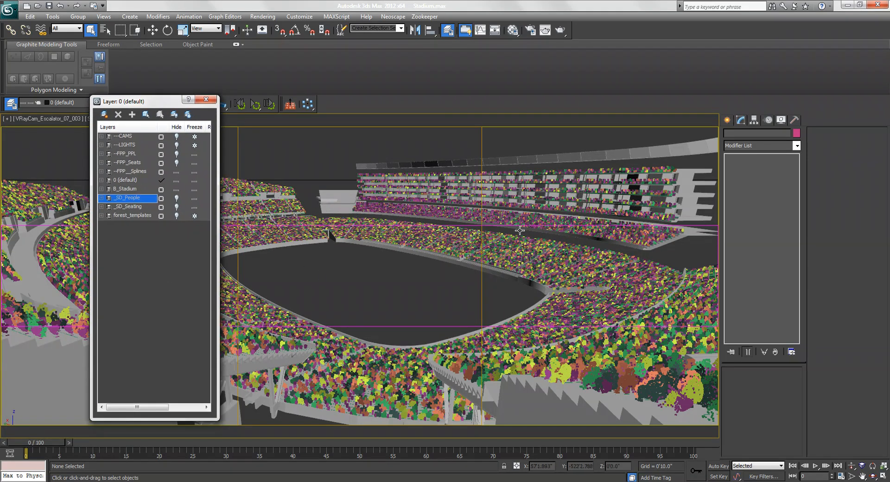